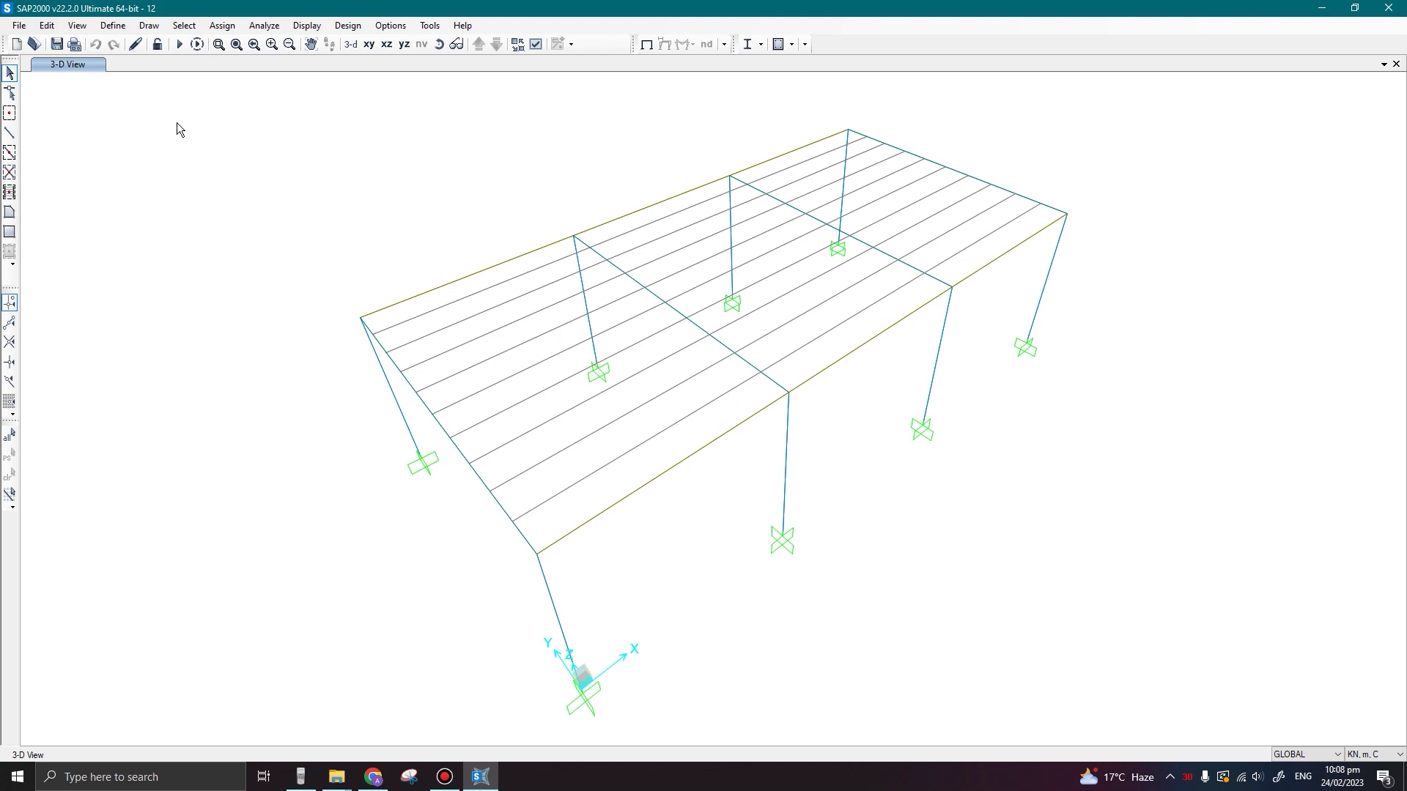
Examine the load cases and scale factors of the existing load combination UDSTL4
{"action": "left_click", "coordinate": [113, 28]}
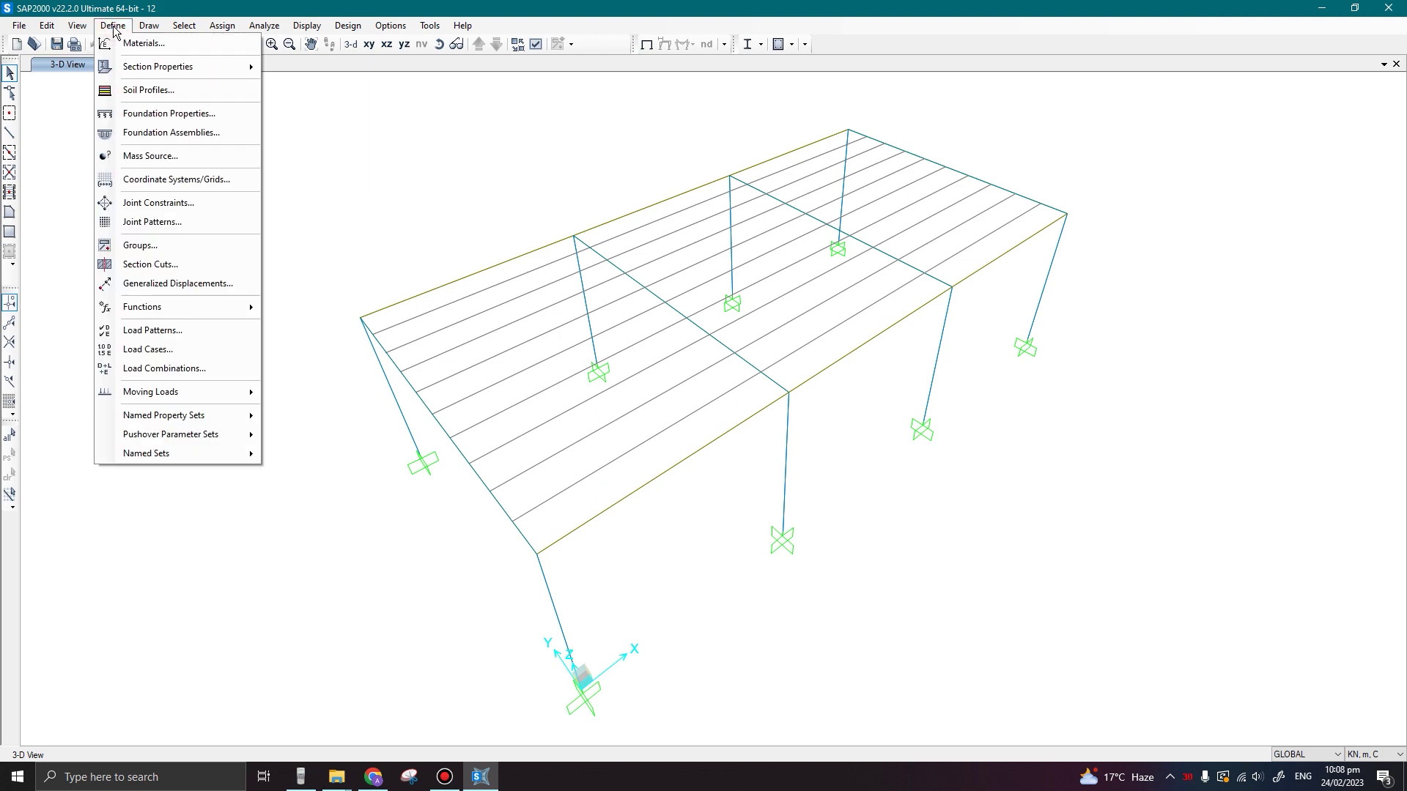
{"action": "left_click", "coordinate": [178, 371]}
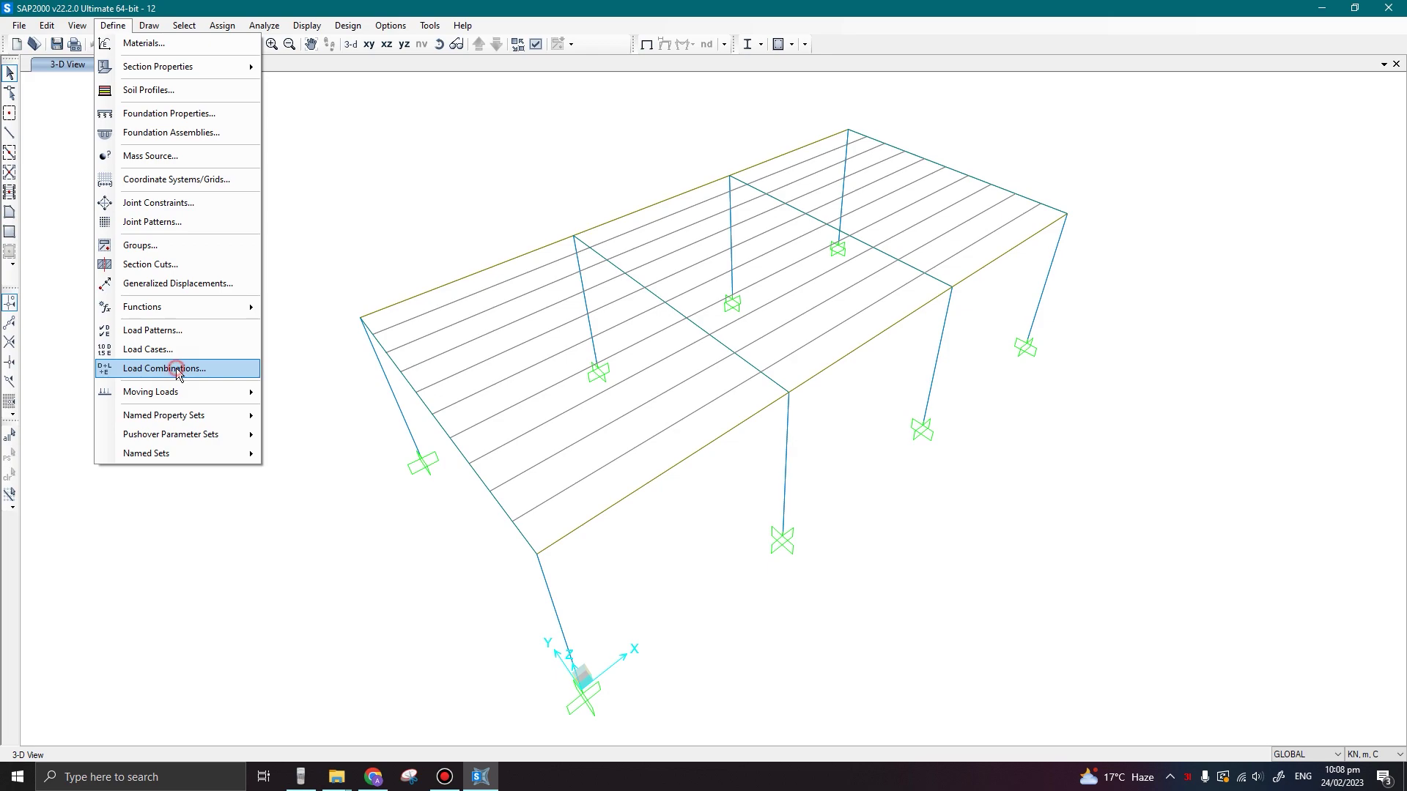
{"action": "left_click", "coordinate": [578, 333]}
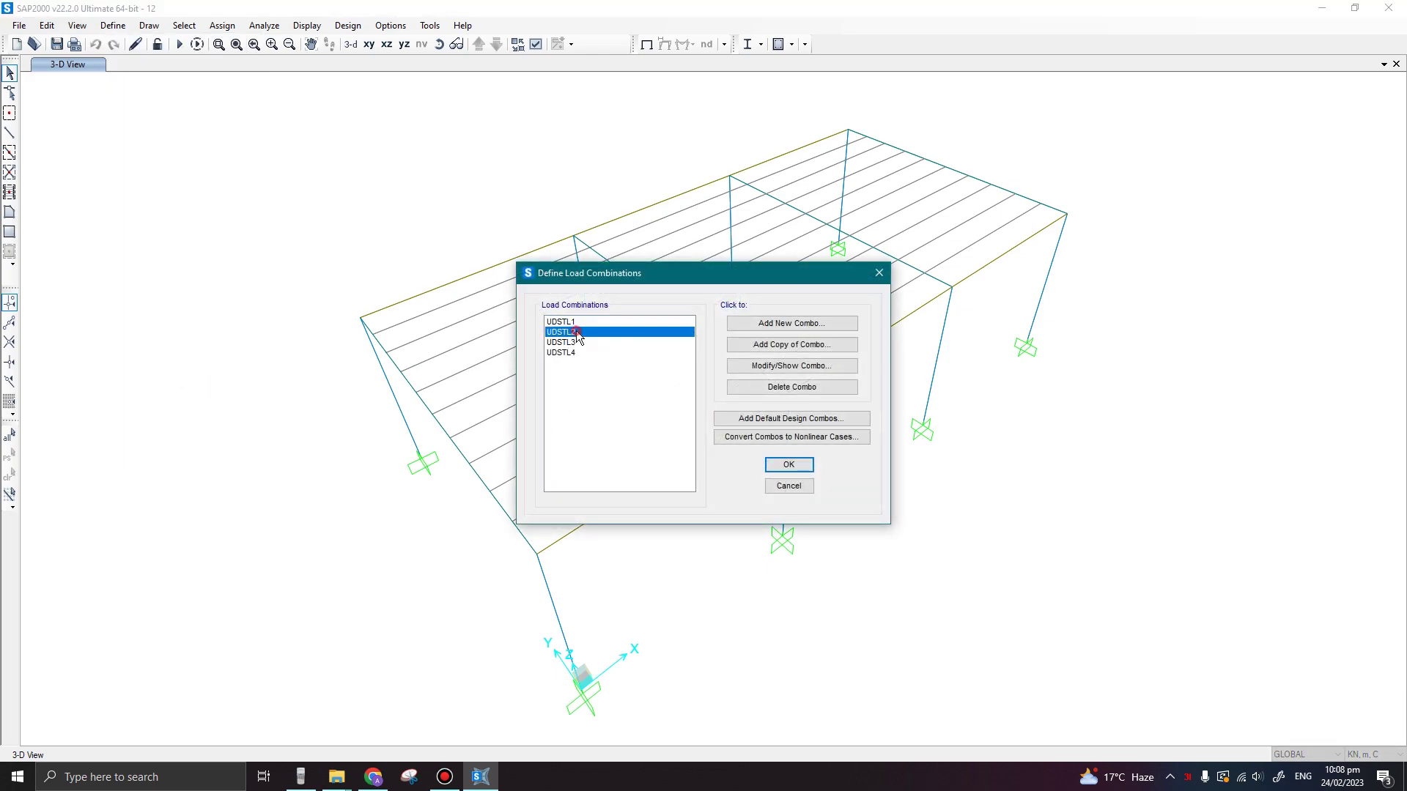
{"action": "left_click", "coordinate": [577, 343]}
{"action": "left_click", "coordinate": [580, 322]}
{"action": "left_click", "coordinate": [579, 332]}
{"action": "left_click", "coordinate": [576, 342]}
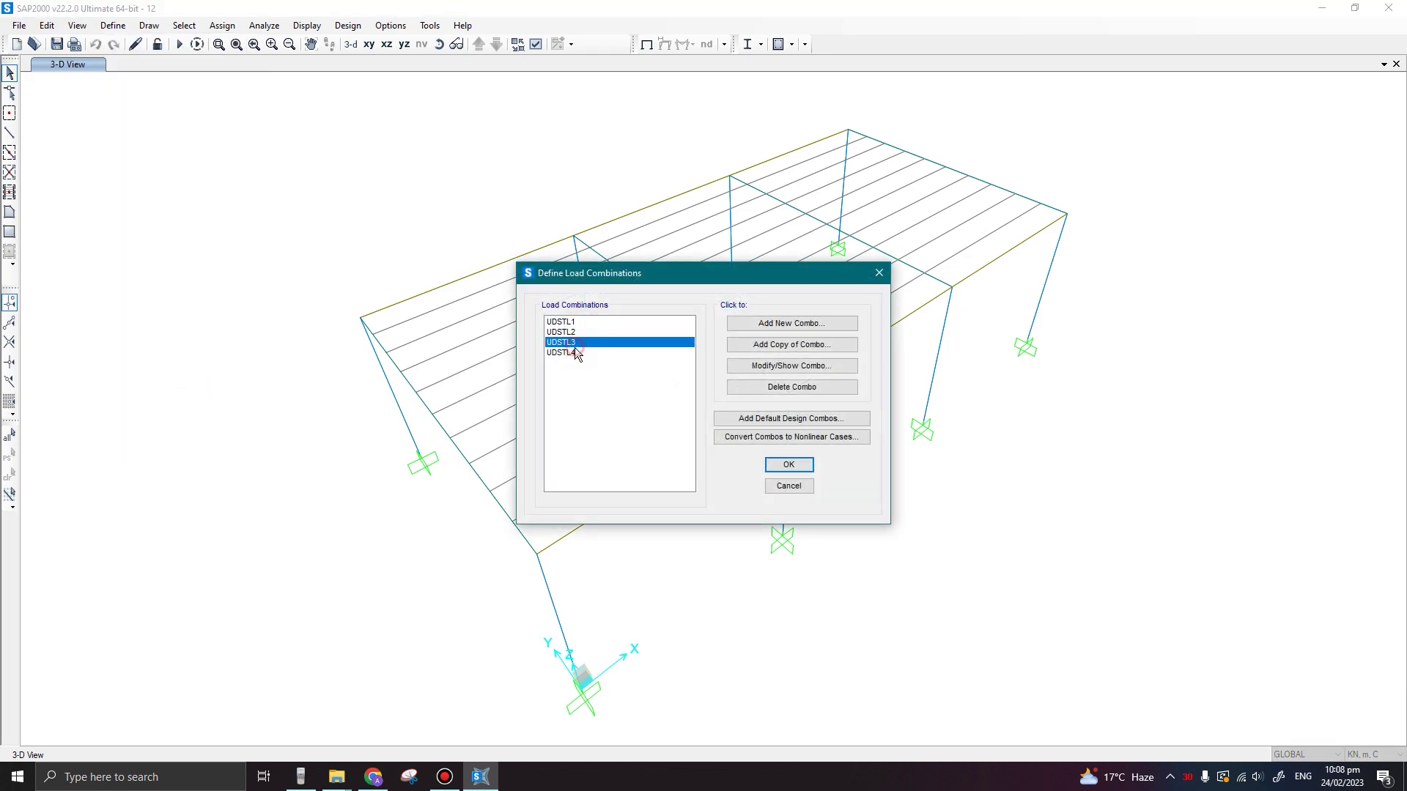
{"action": "left_click", "coordinate": [576, 353]}
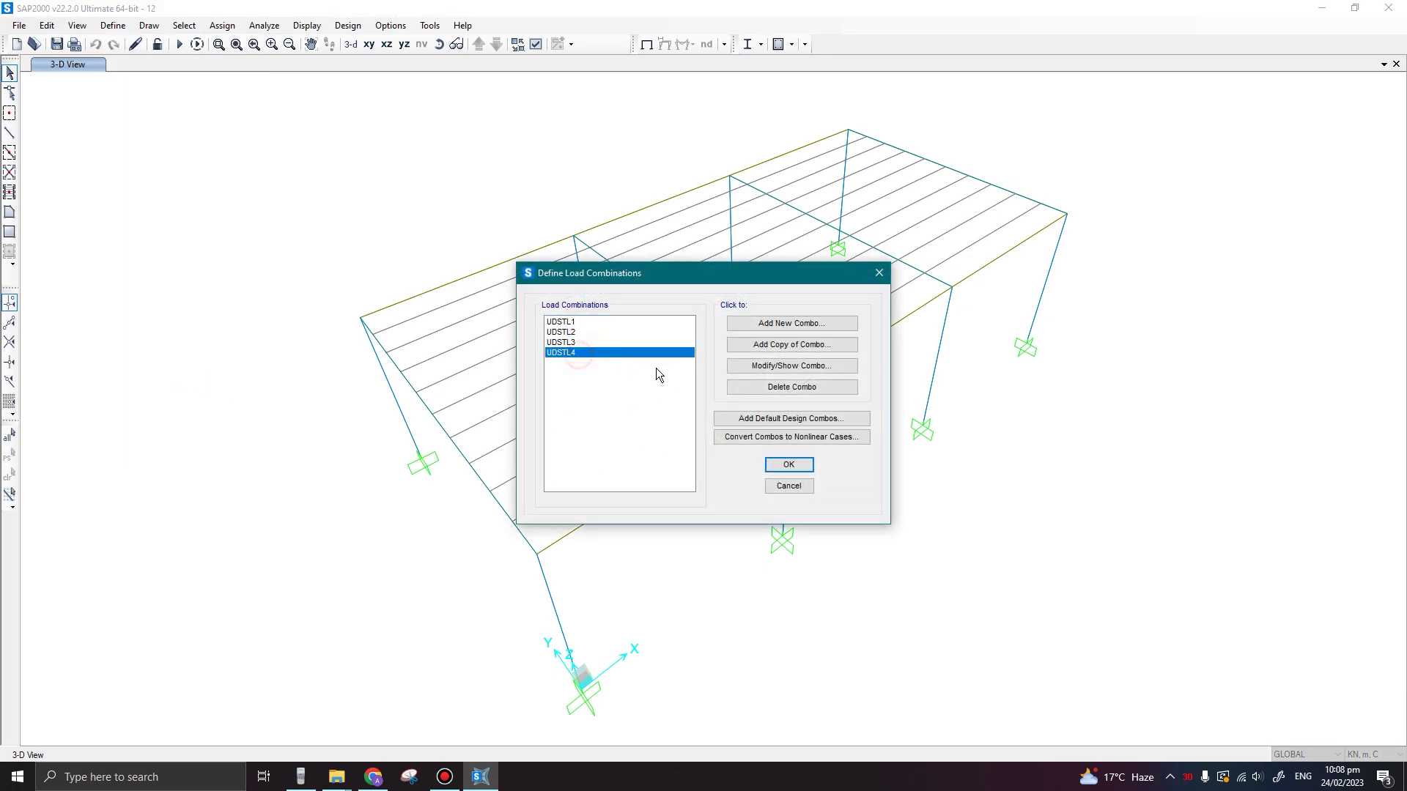
{"action": "left_click", "coordinate": [778, 371]}
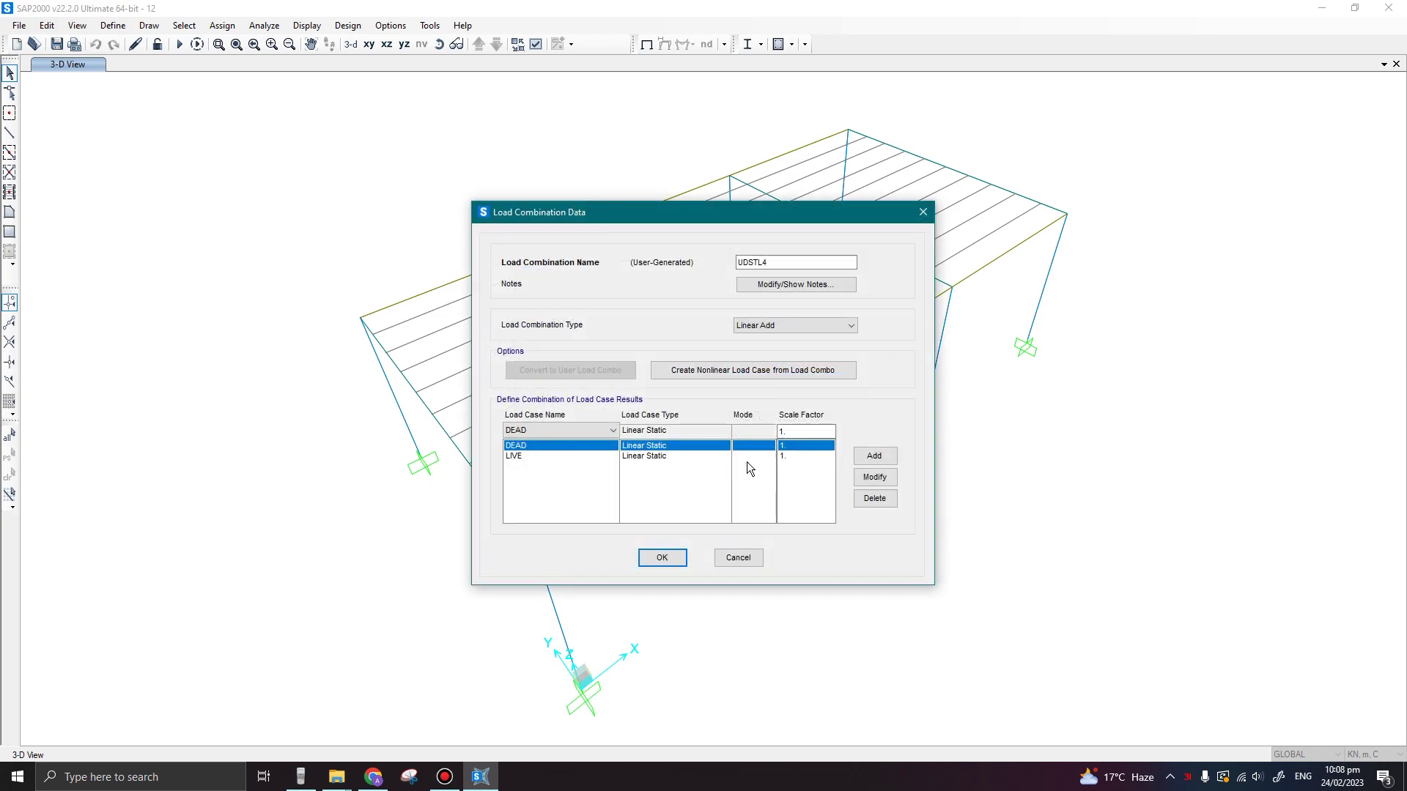
{"action": "left_click_drag", "start_coordinate": [715, 218], "coordinate": [865, 206]}
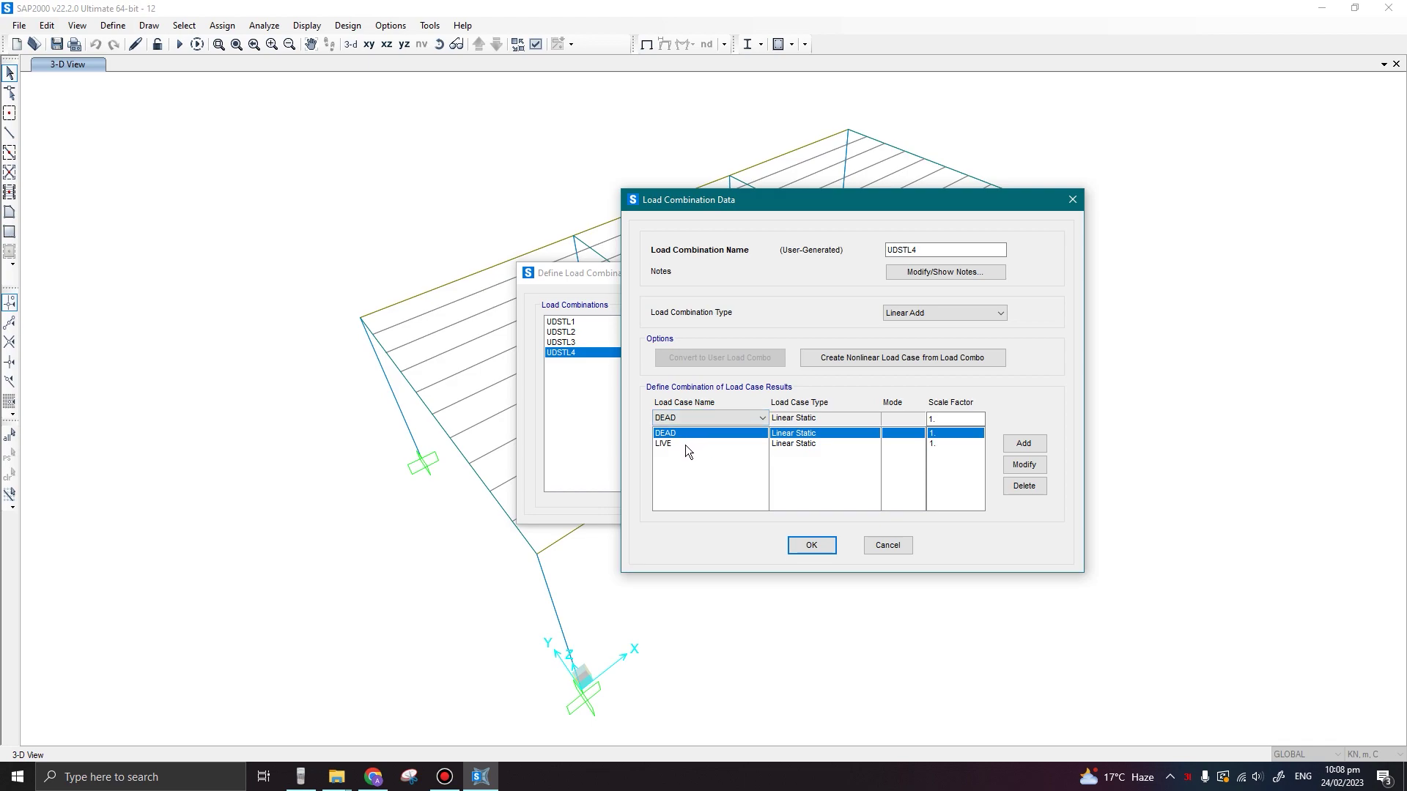
{"action": "left_click", "coordinate": [880, 548]}
Delete the four existing load combinations UDSTL1 to UDSTL4 and accept the change
{"action": "left_click_drag", "start_coordinate": [572, 324], "coordinate": [570, 353]}
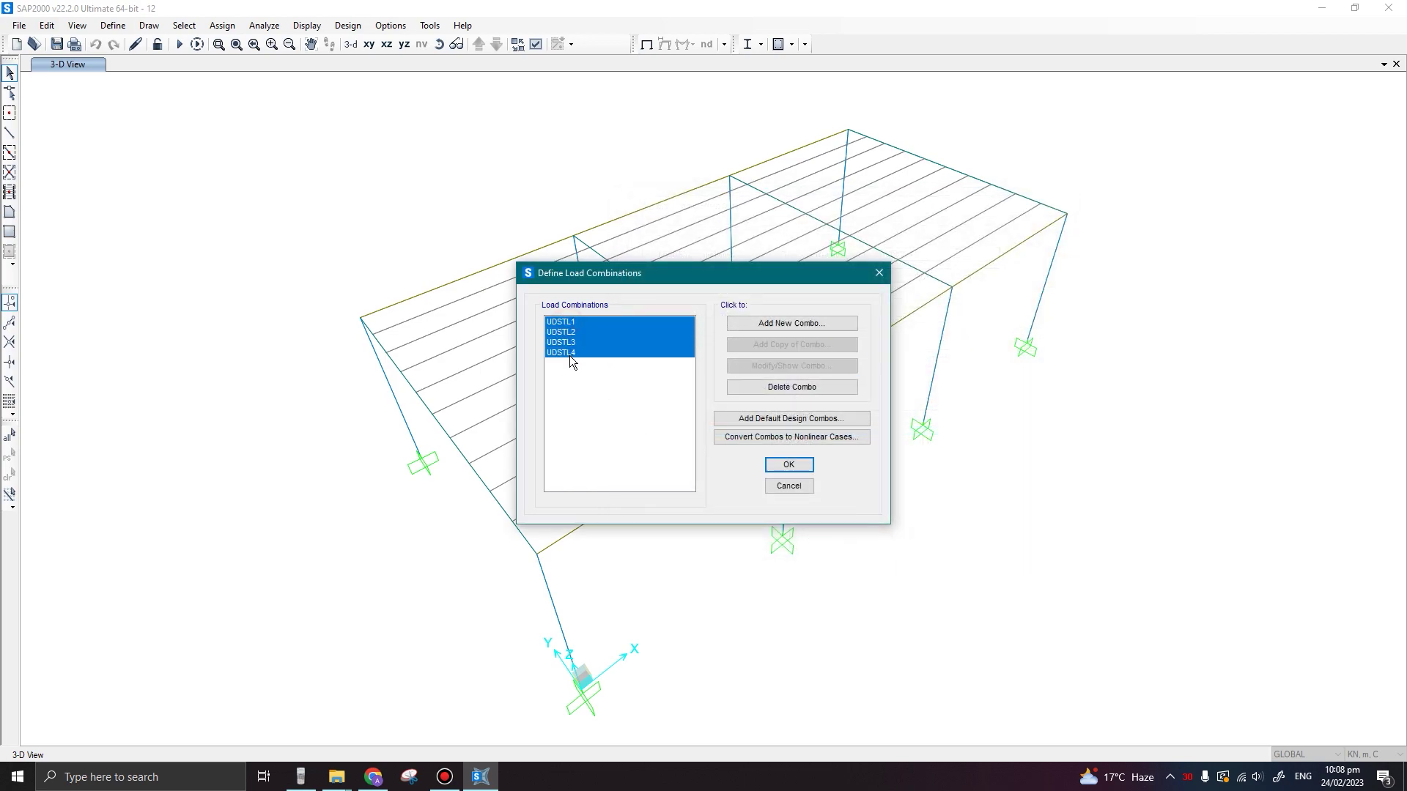
{"action": "left_click", "coordinate": [802, 388]}
{"action": "left_click", "coordinate": [782, 466]}
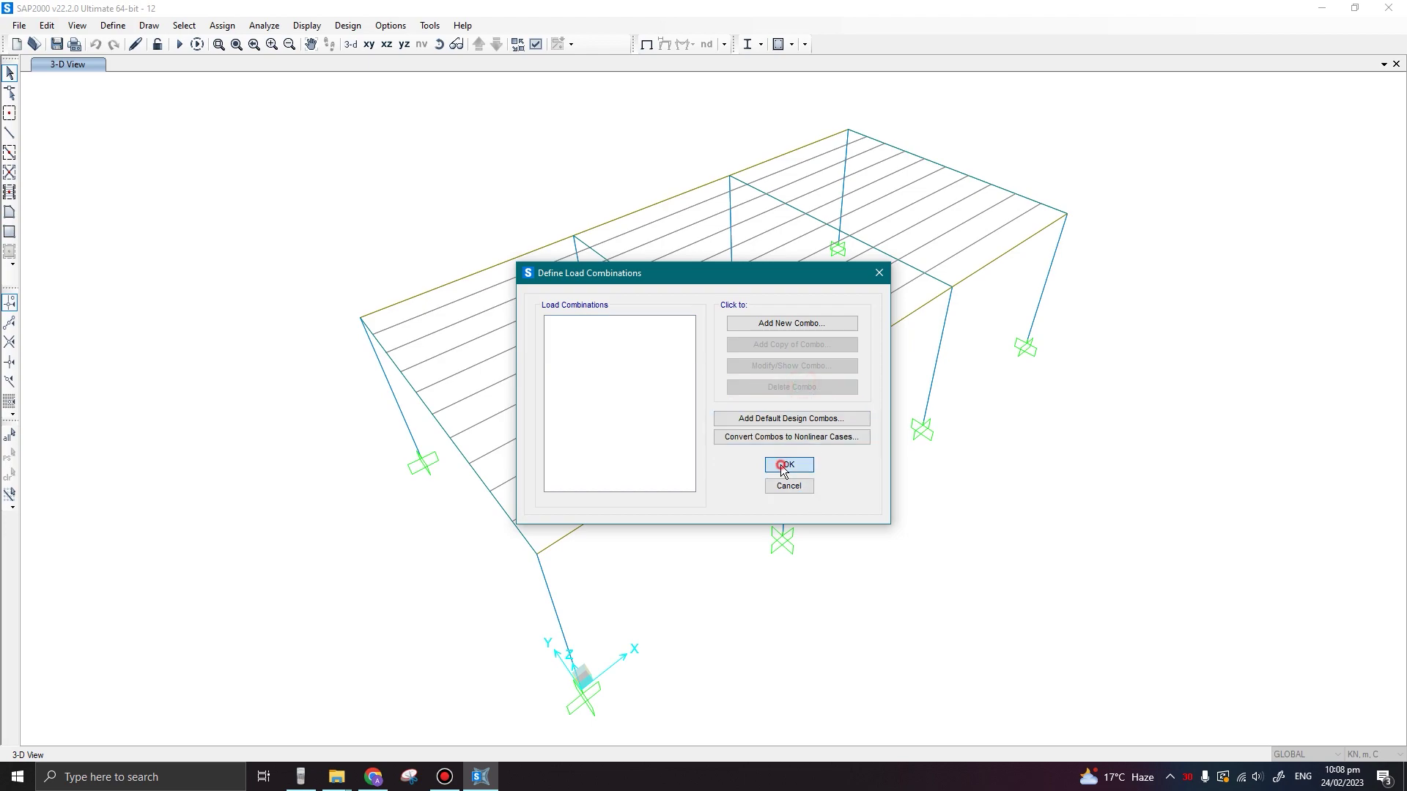
Add the default code-generated load combinations for Steel Frame Design, keeping the Strength and Deflection limit states and the assigned load cases
{"action": "left_click", "coordinate": [116, 28]}
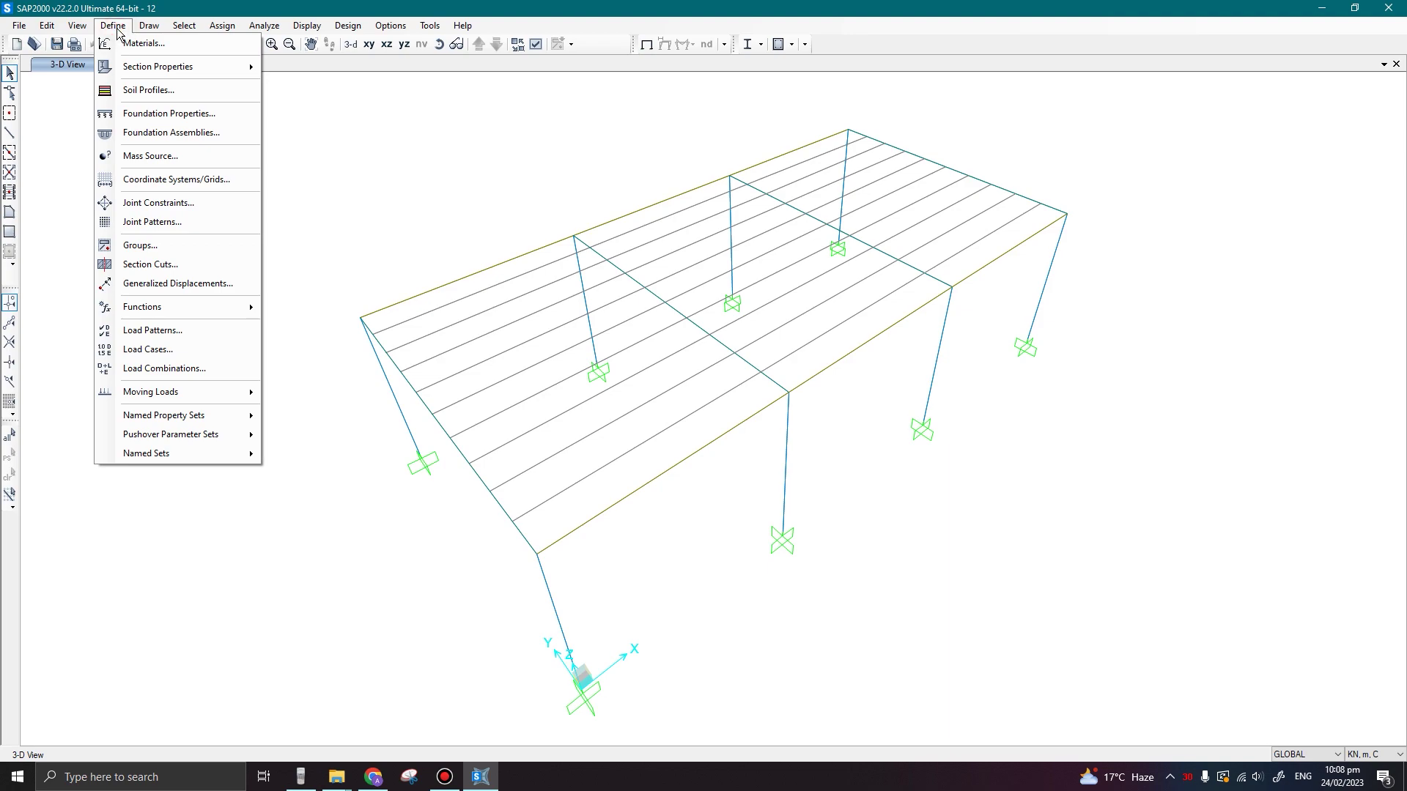
{"action": "left_click", "coordinate": [194, 376]}
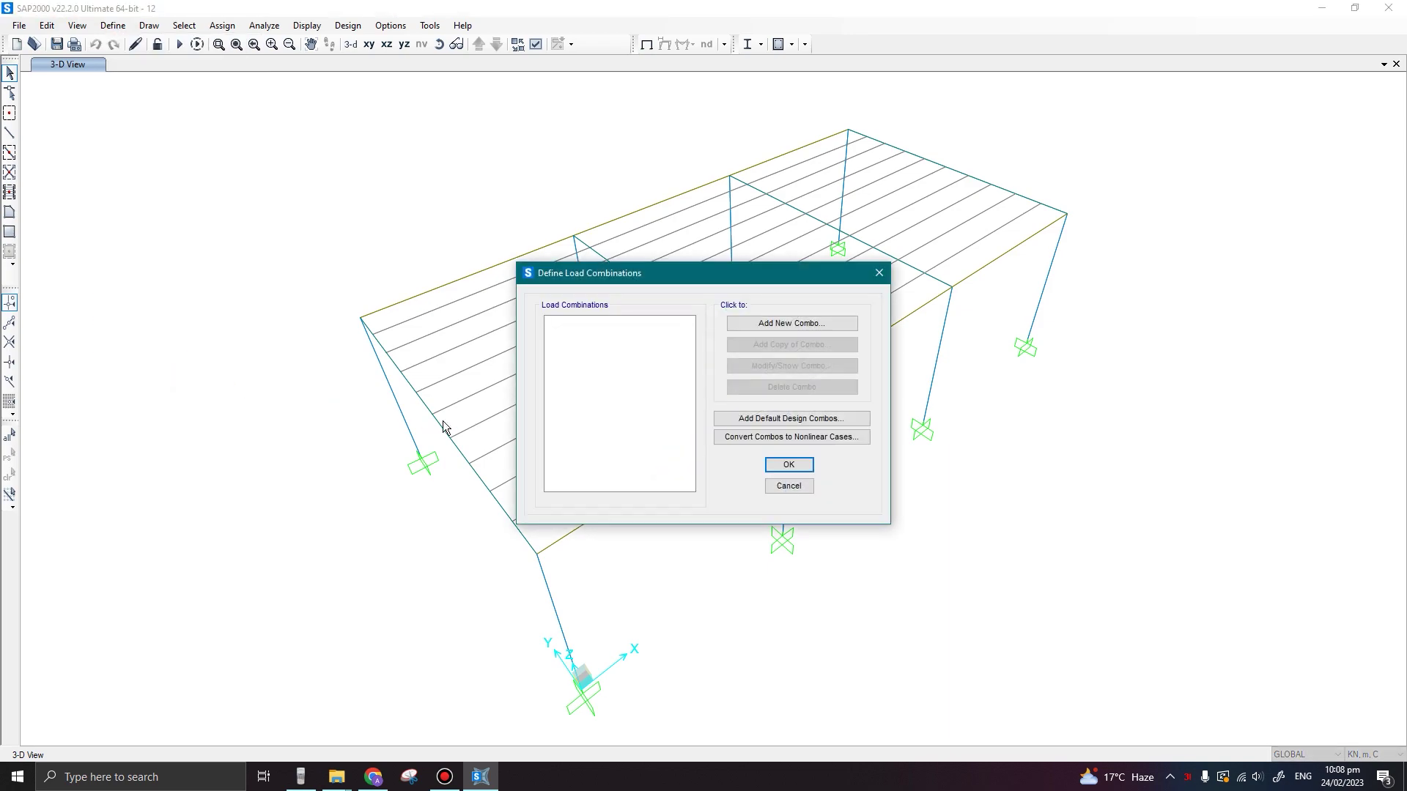
{"action": "left_click_drag", "start_coordinate": [656, 275], "coordinate": [816, 260]}
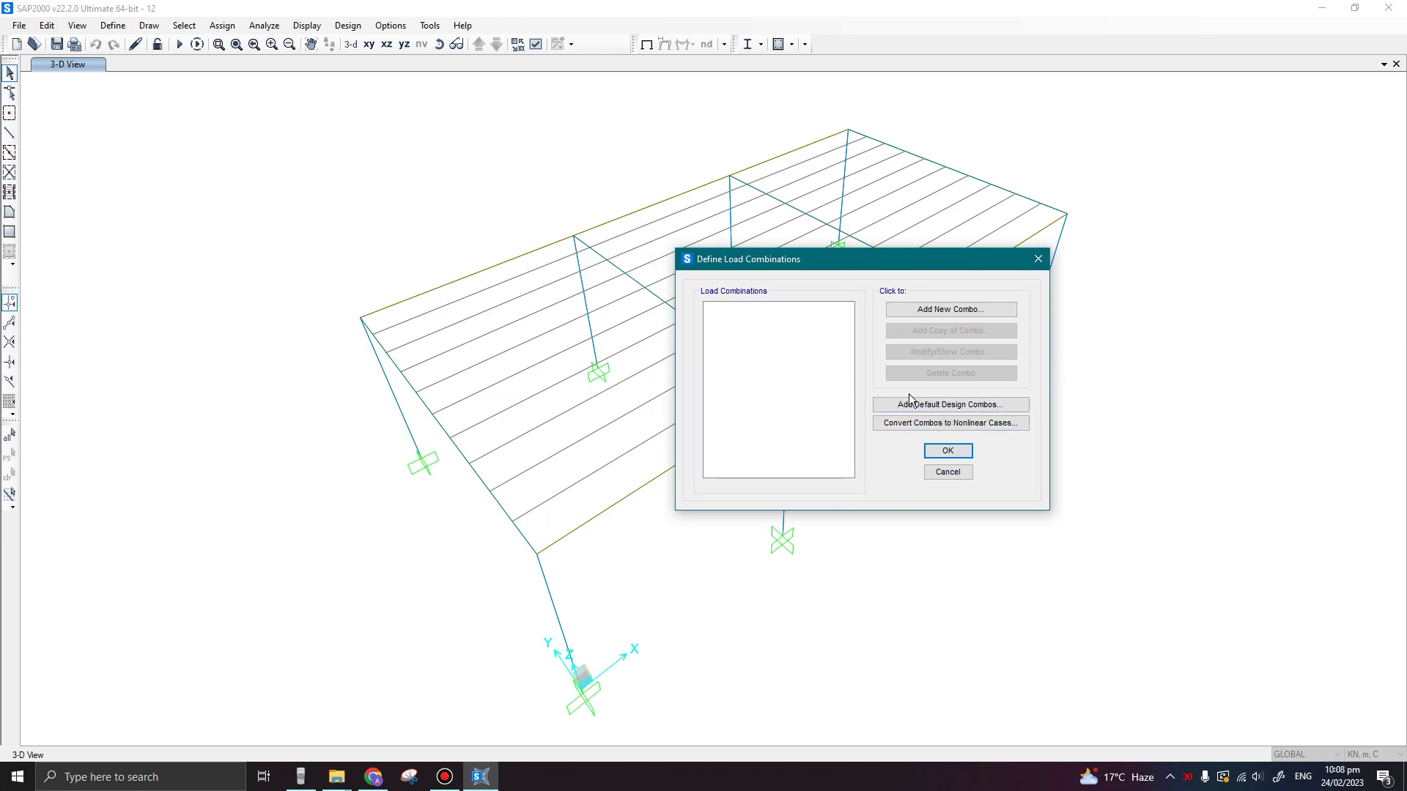
{"action": "left_click", "coordinate": [970, 407]}
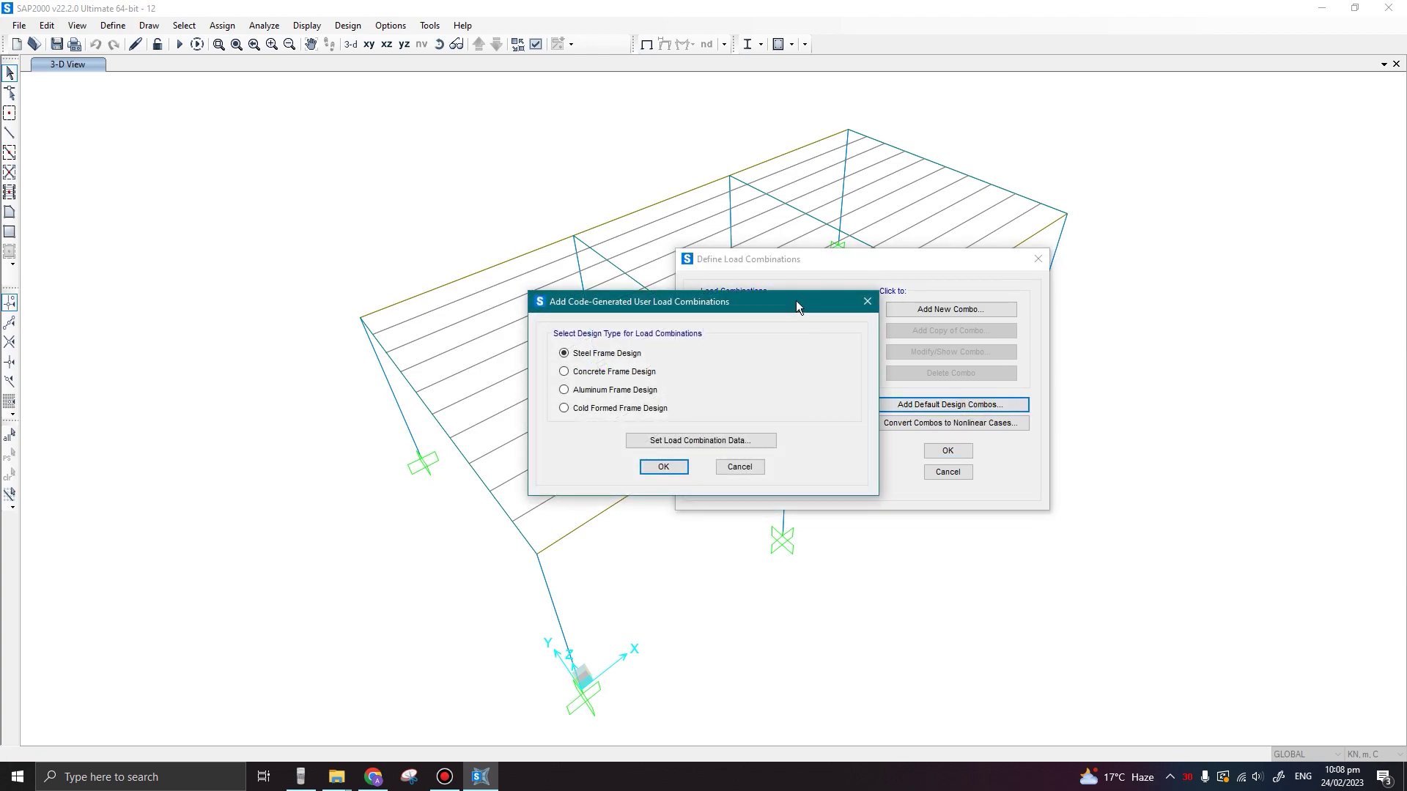
{"action": "left_click_drag", "start_coordinate": [797, 306], "coordinate": [871, 306]}
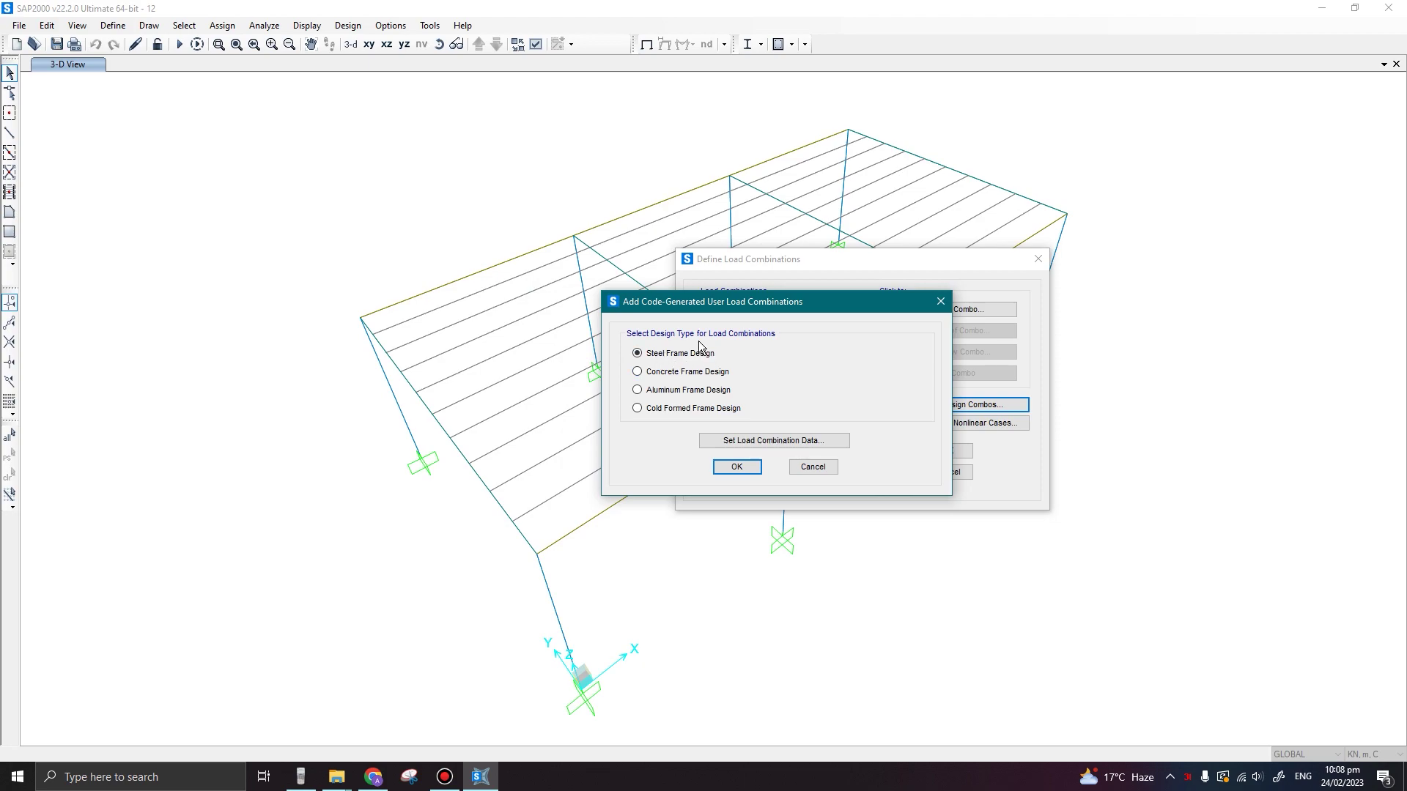
{"action": "left_click", "coordinate": [743, 442]}
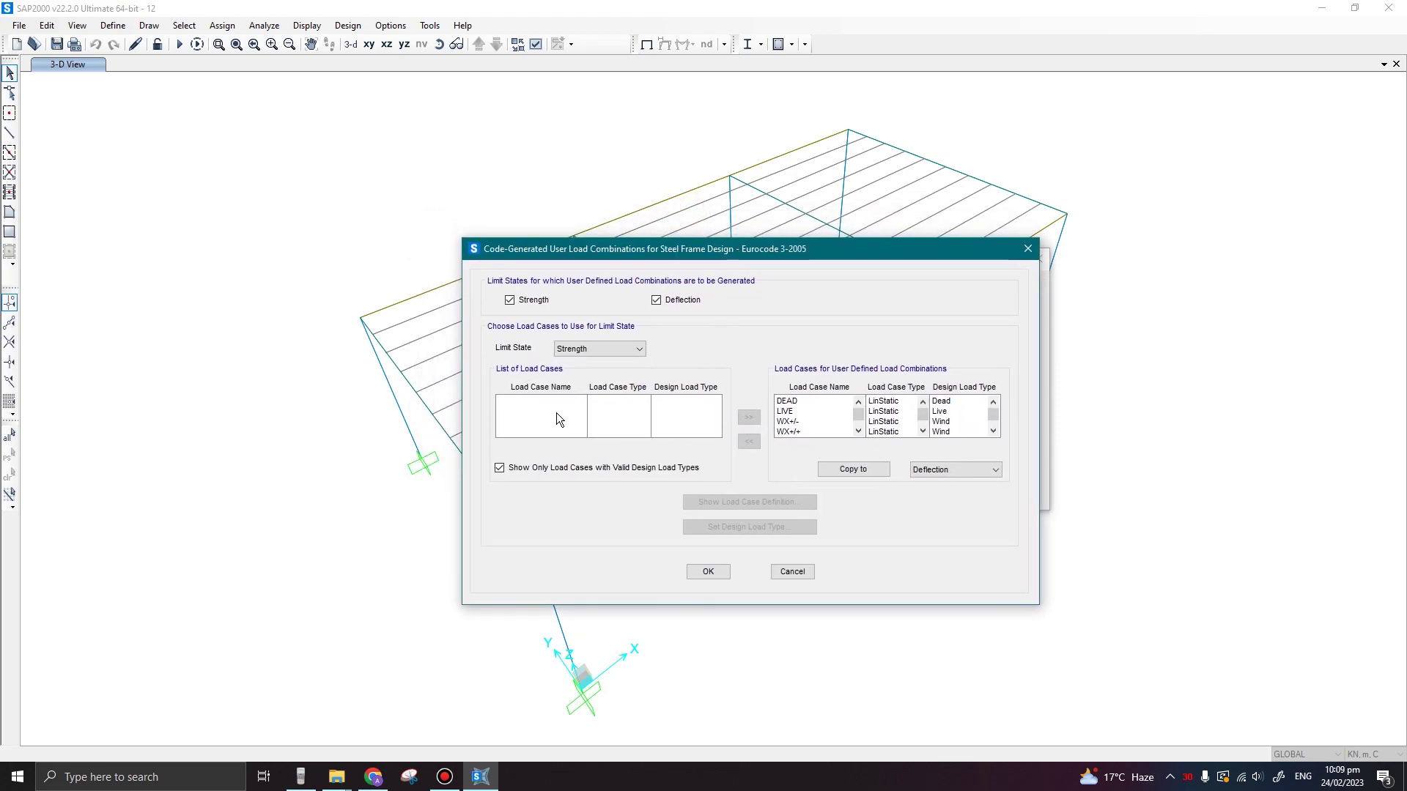
{"action": "left_click", "coordinate": [951, 401]}
{"action": "left_click", "coordinate": [948, 411]}
{"action": "left_click", "coordinate": [953, 402]}
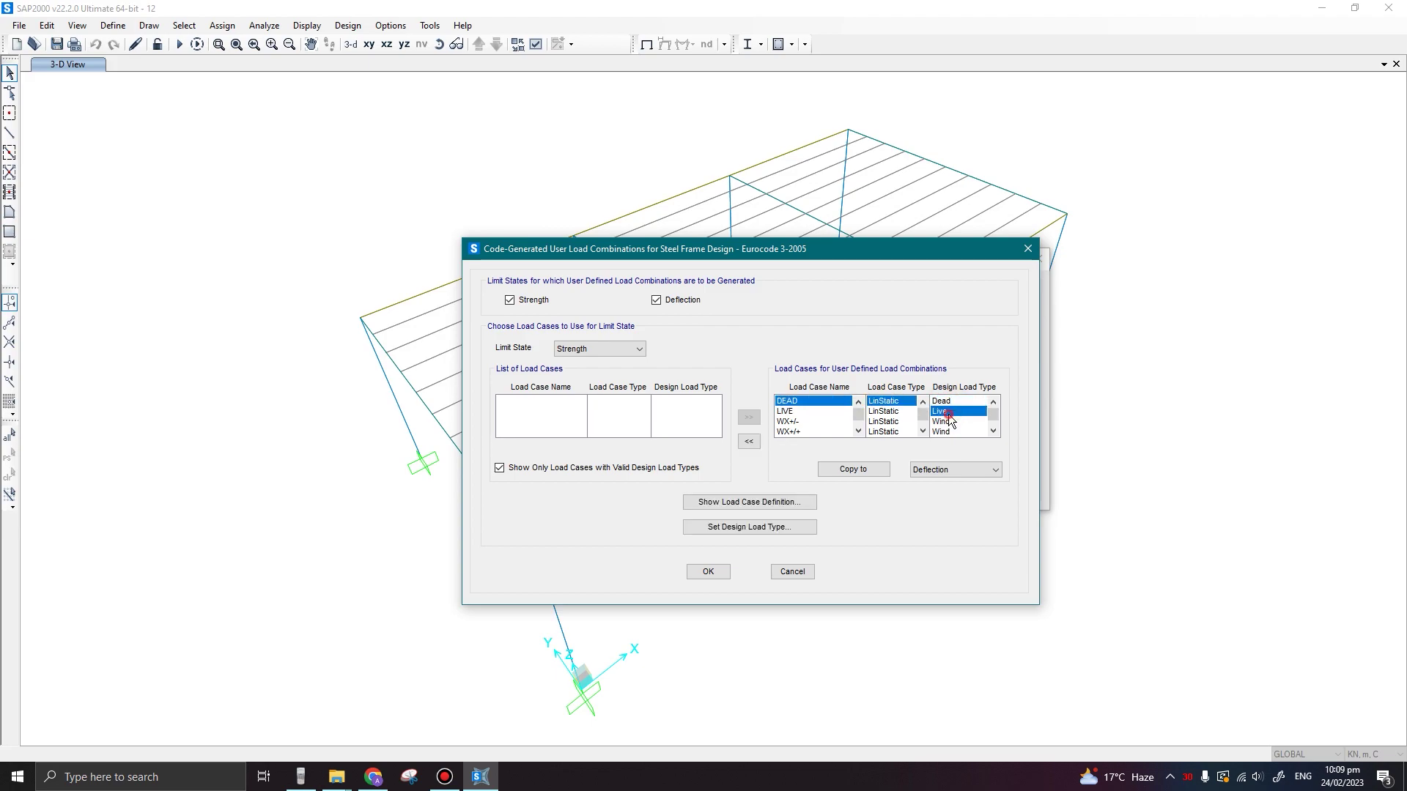
{"action": "scroll", "coordinate": [992, 414], "scroll_direction": "down", "scroll_amount": 1}
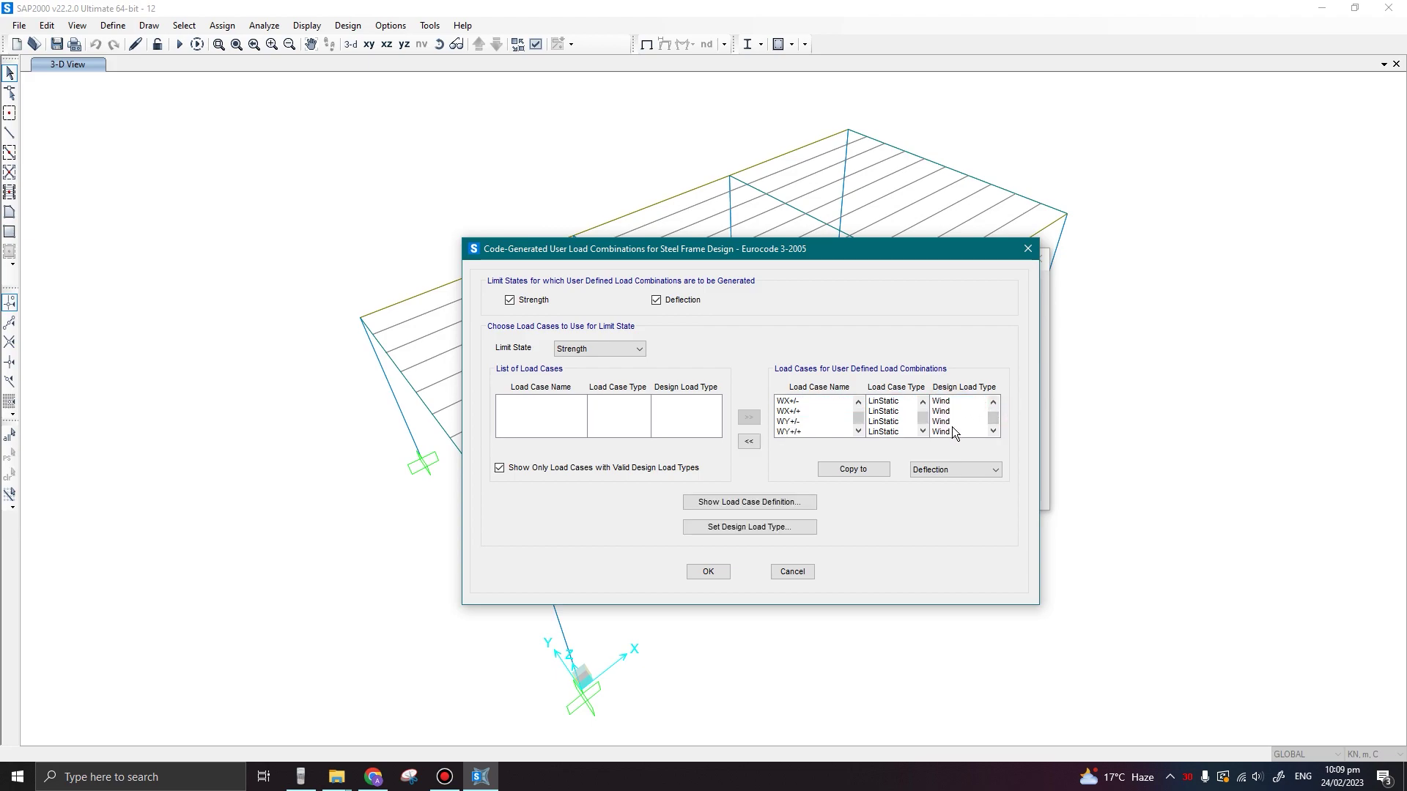
{"action": "left_click", "coordinate": [703, 572]}
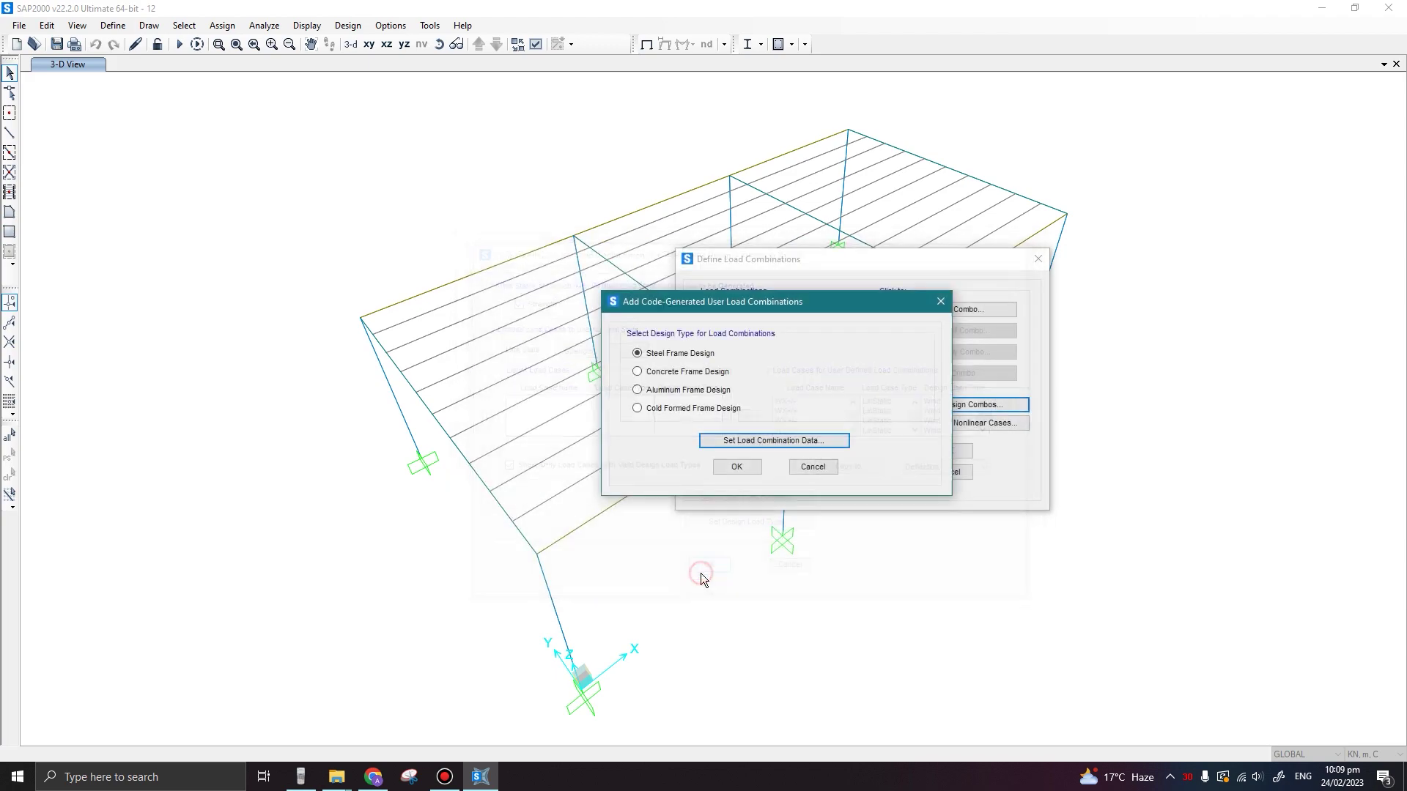
{"action": "left_click", "coordinate": [738, 470]}
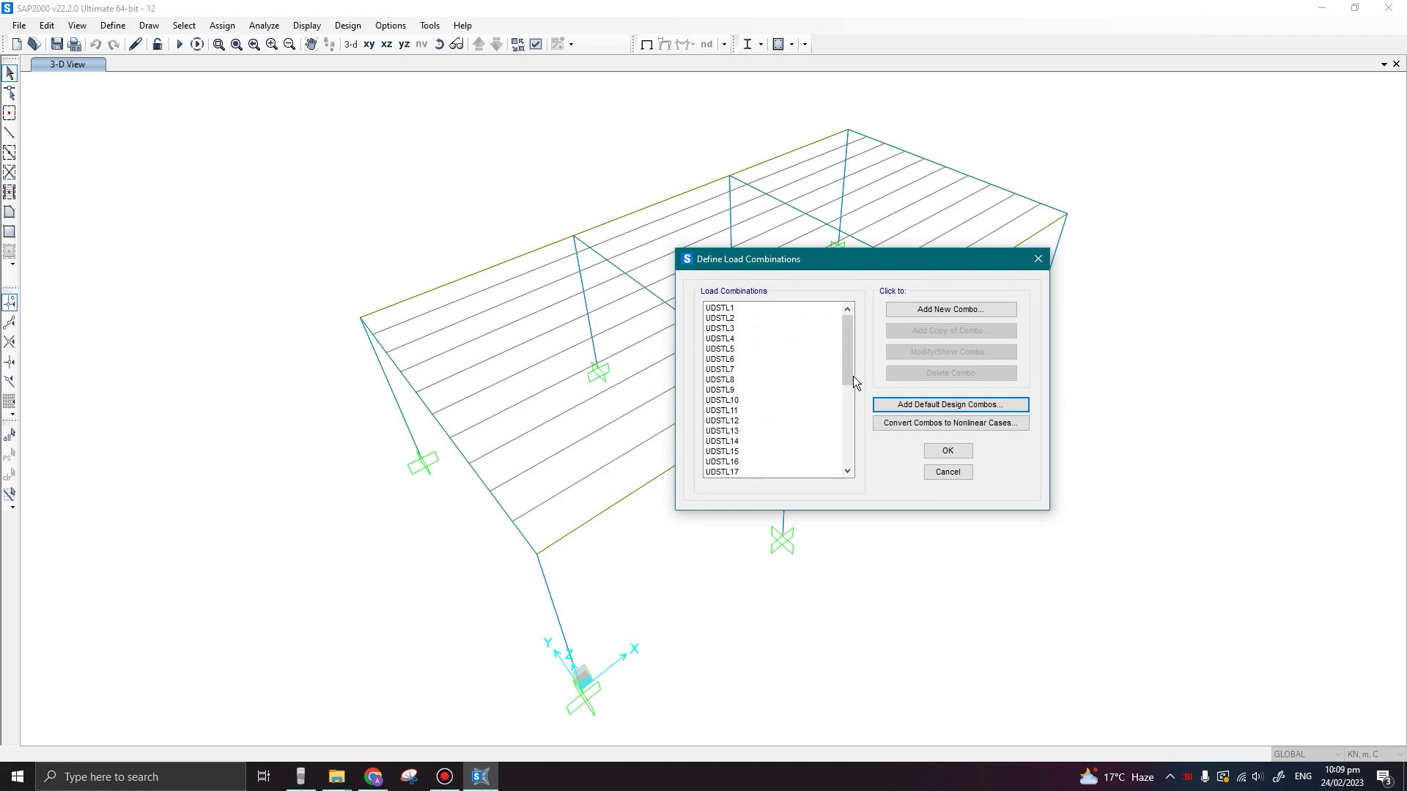
Look through the list of generated load combinations
{"action": "left_click_drag", "start_coordinate": [852, 376], "coordinate": [767, 323]}
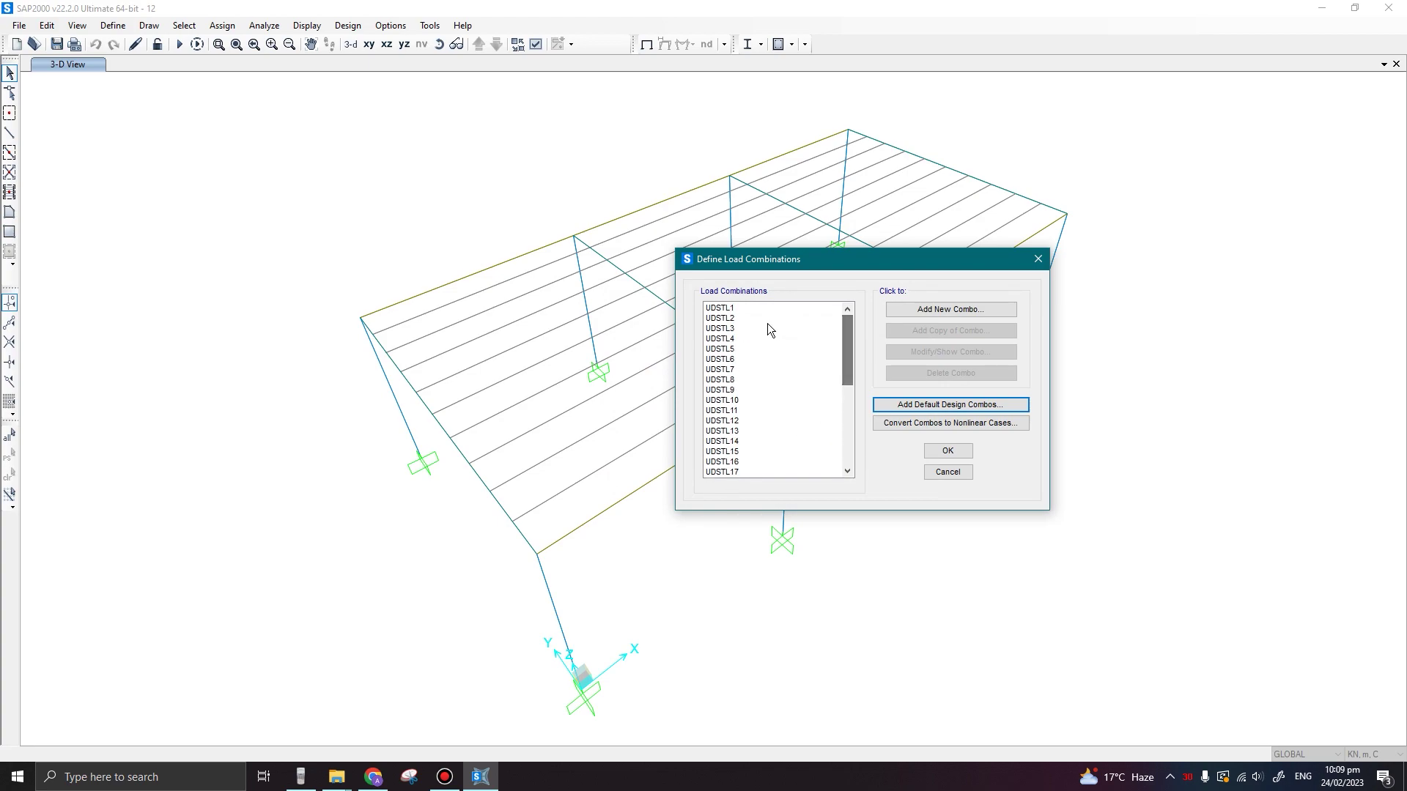
{"action": "left_click", "coordinate": [729, 309]}
{"action": "left_click", "coordinate": [729, 328]}
{"action": "left_click_drag", "start_coordinate": [844, 358], "coordinate": [729, 308]}
{"action": "left_click", "coordinate": [725, 308]}
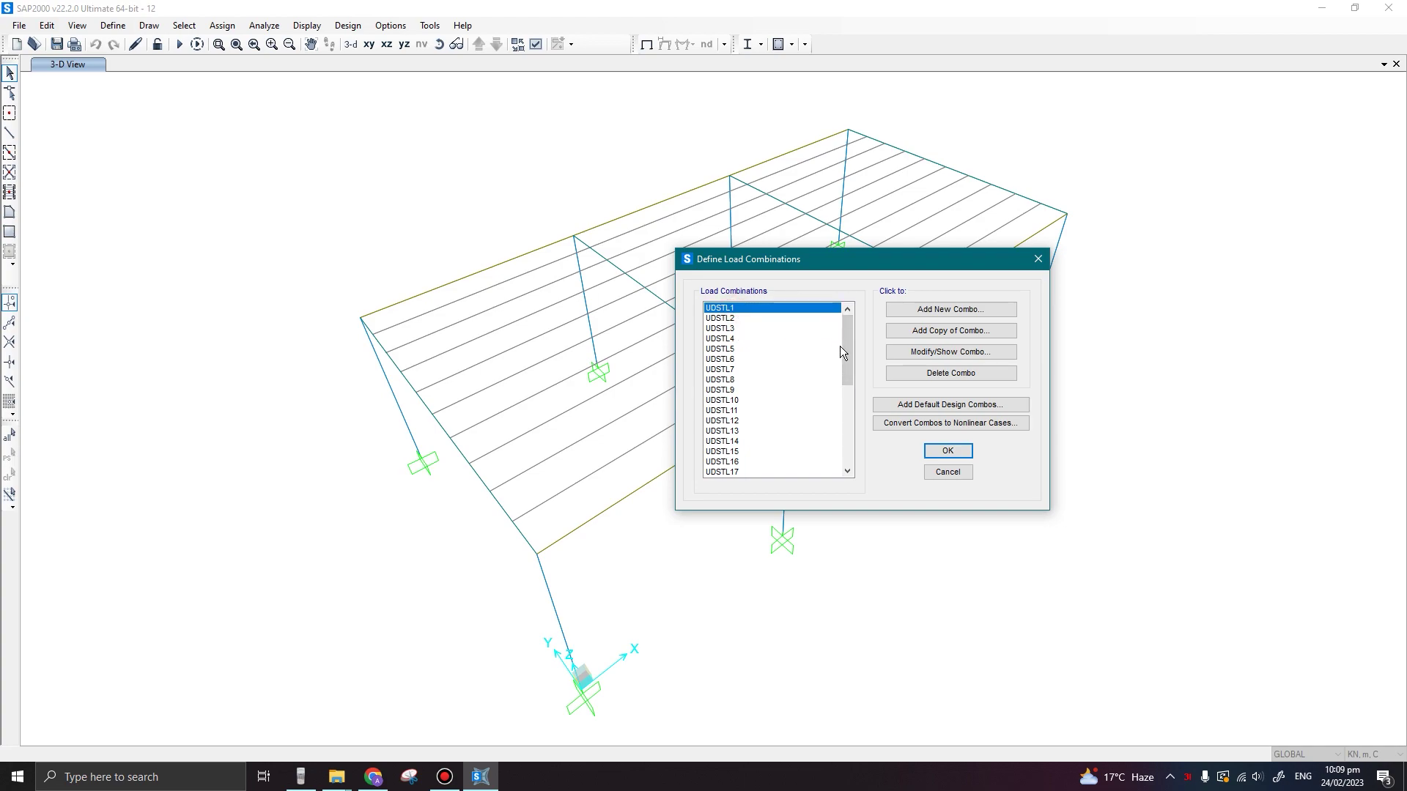
{"action": "left_click_drag", "start_coordinate": [841, 353], "coordinate": [753, 449]}
{"action": "scroll", "coordinate": [749, 449], "scroll_direction": "up", "scroll_amount": 2}
{"action": "left_click", "coordinate": [722, 336]}
{"action": "scroll", "coordinate": [753, 440], "scroll_direction": "up", "scroll_amount": 1}
{"action": "left_click", "coordinate": [726, 359]}
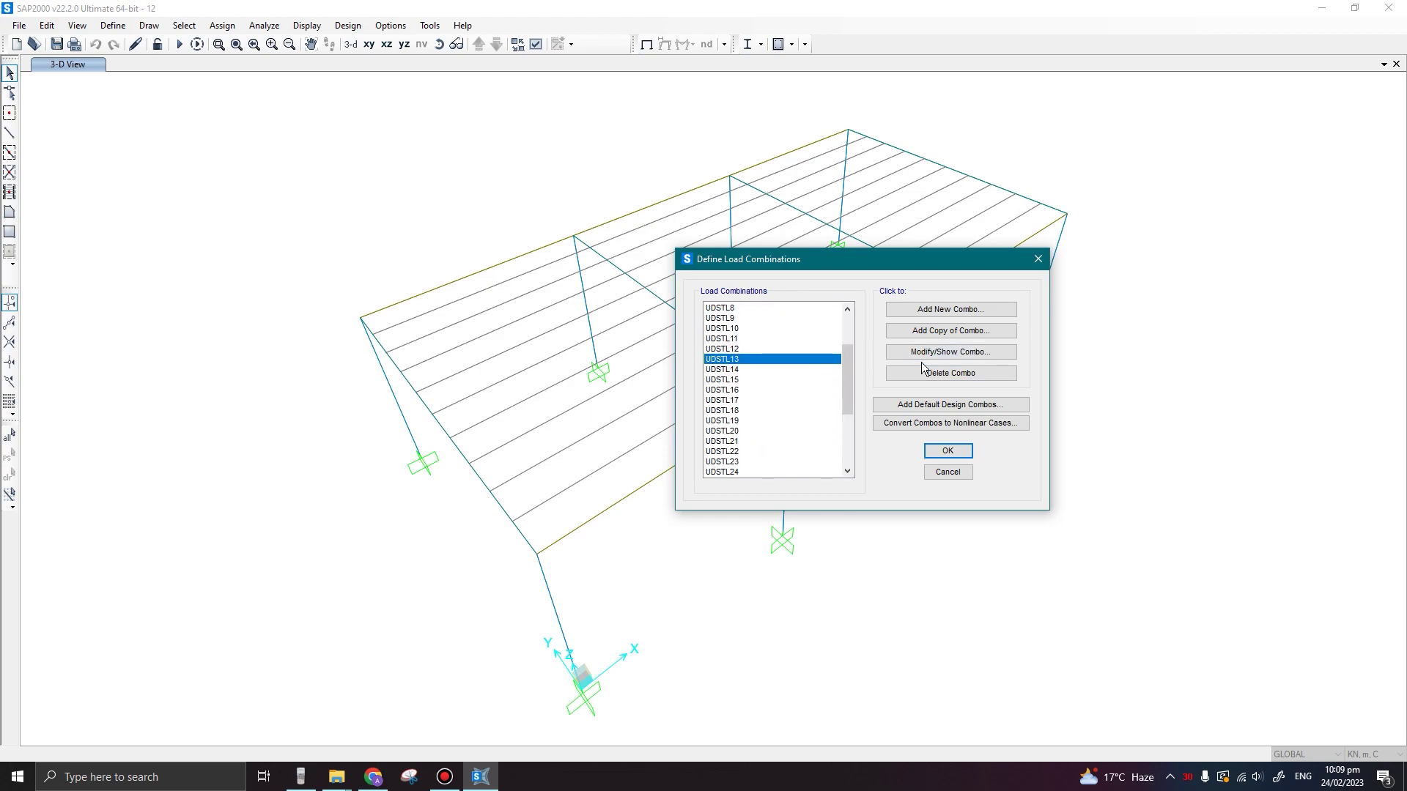
Examine the load cases and scale factors of combination UDSTL10, including the WX+/- wind case
{"action": "left_click", "coordinate": [745, 327]}
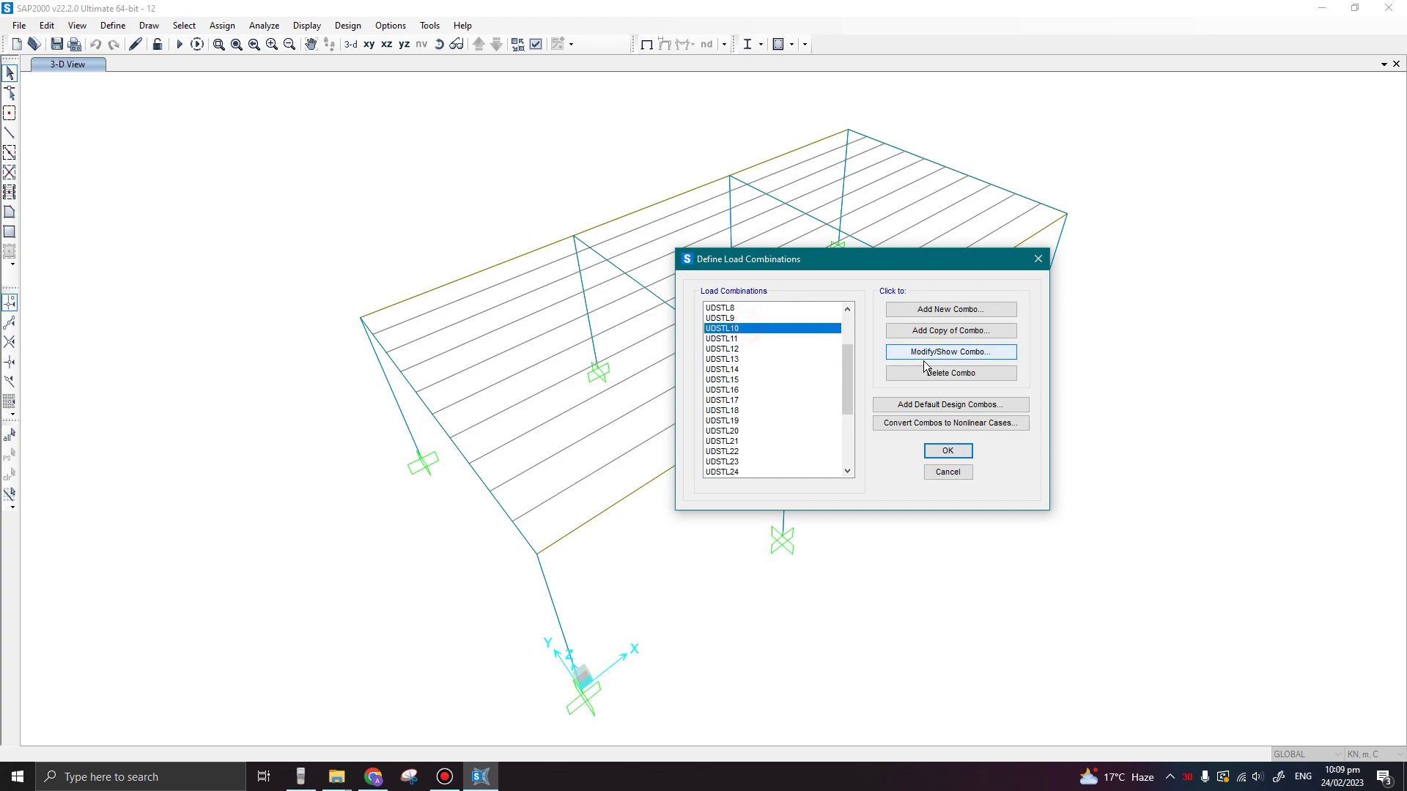
{"action": "left_click", "coordinate": [931, 353]}
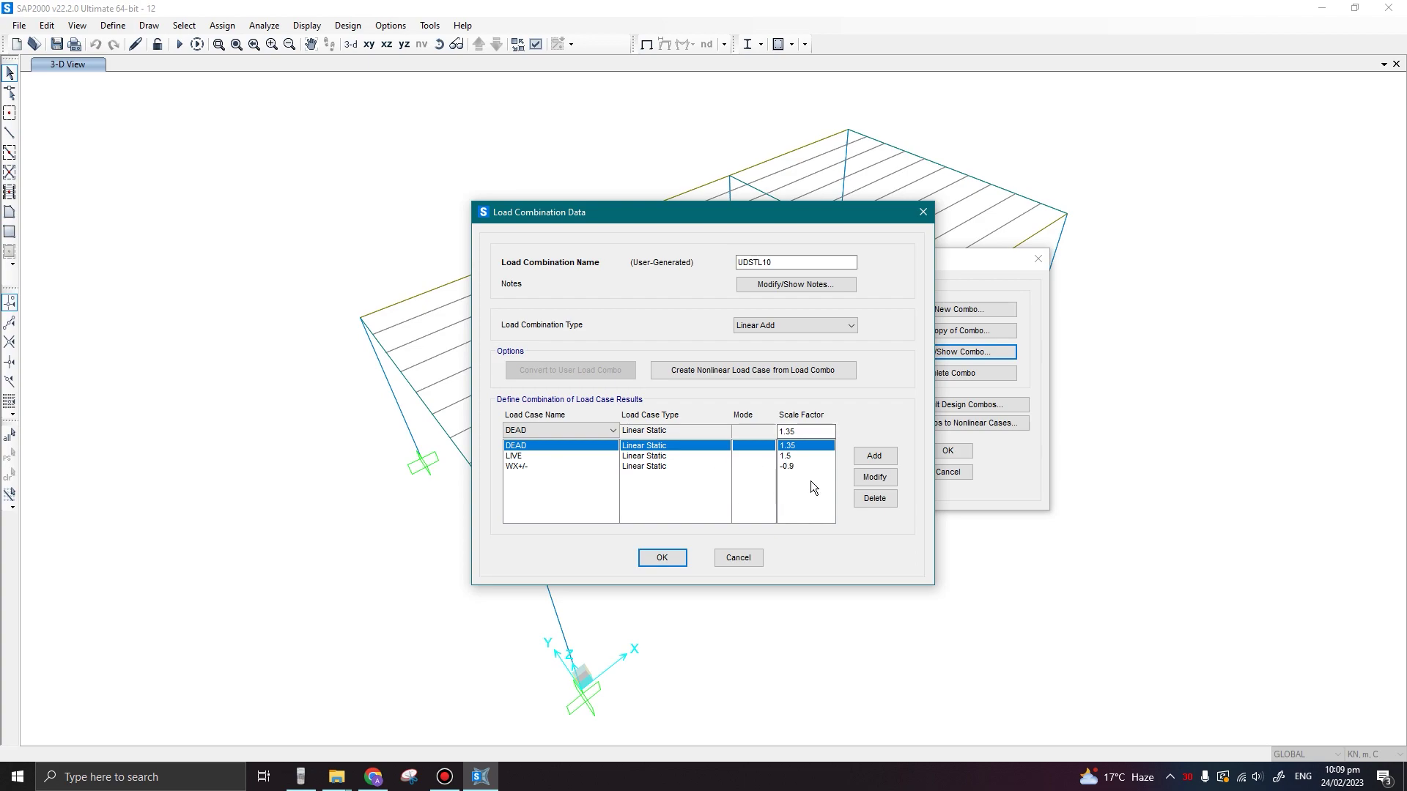
{"action": "left_click", "coordinate": [792, 467]}
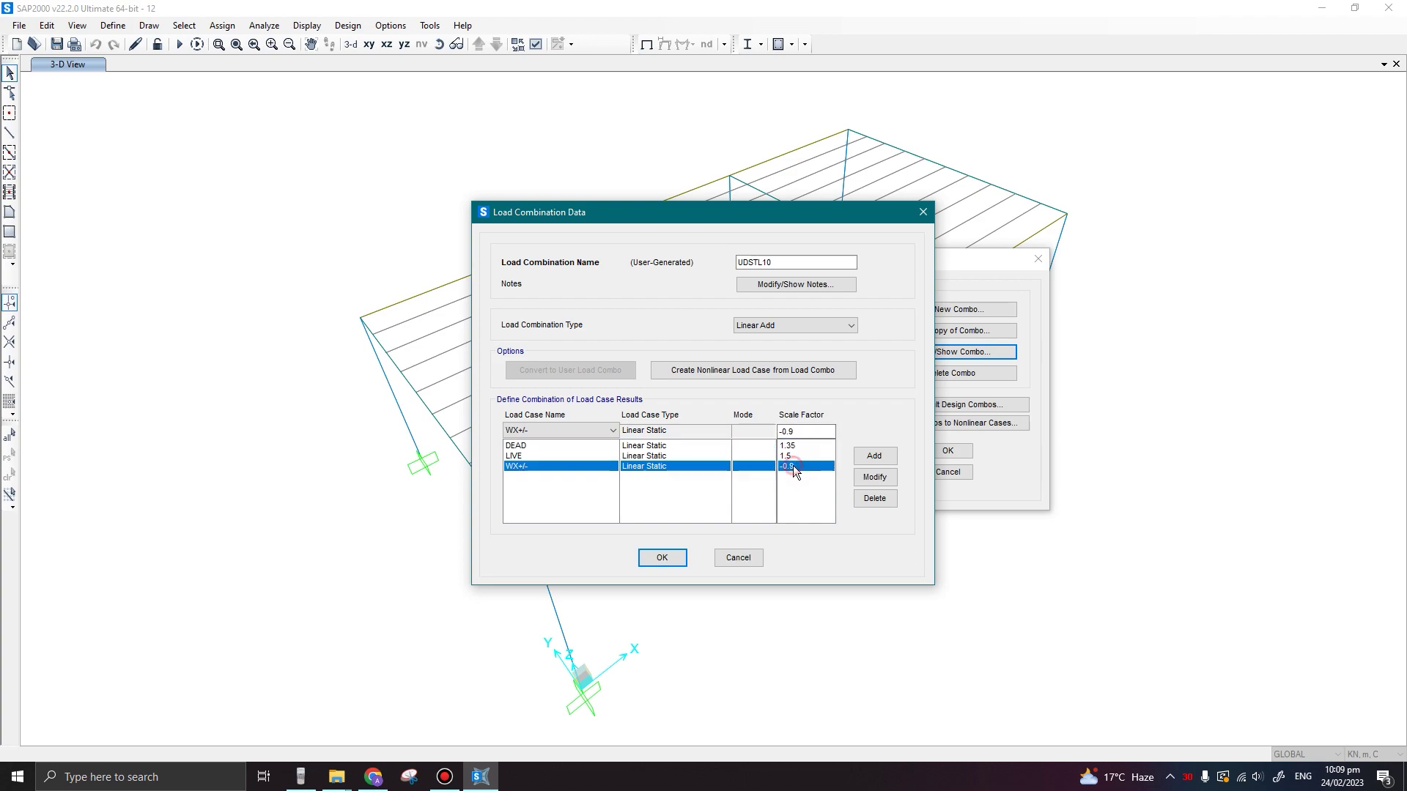
{"action": "left_click", "coordinate": [661, 557]}
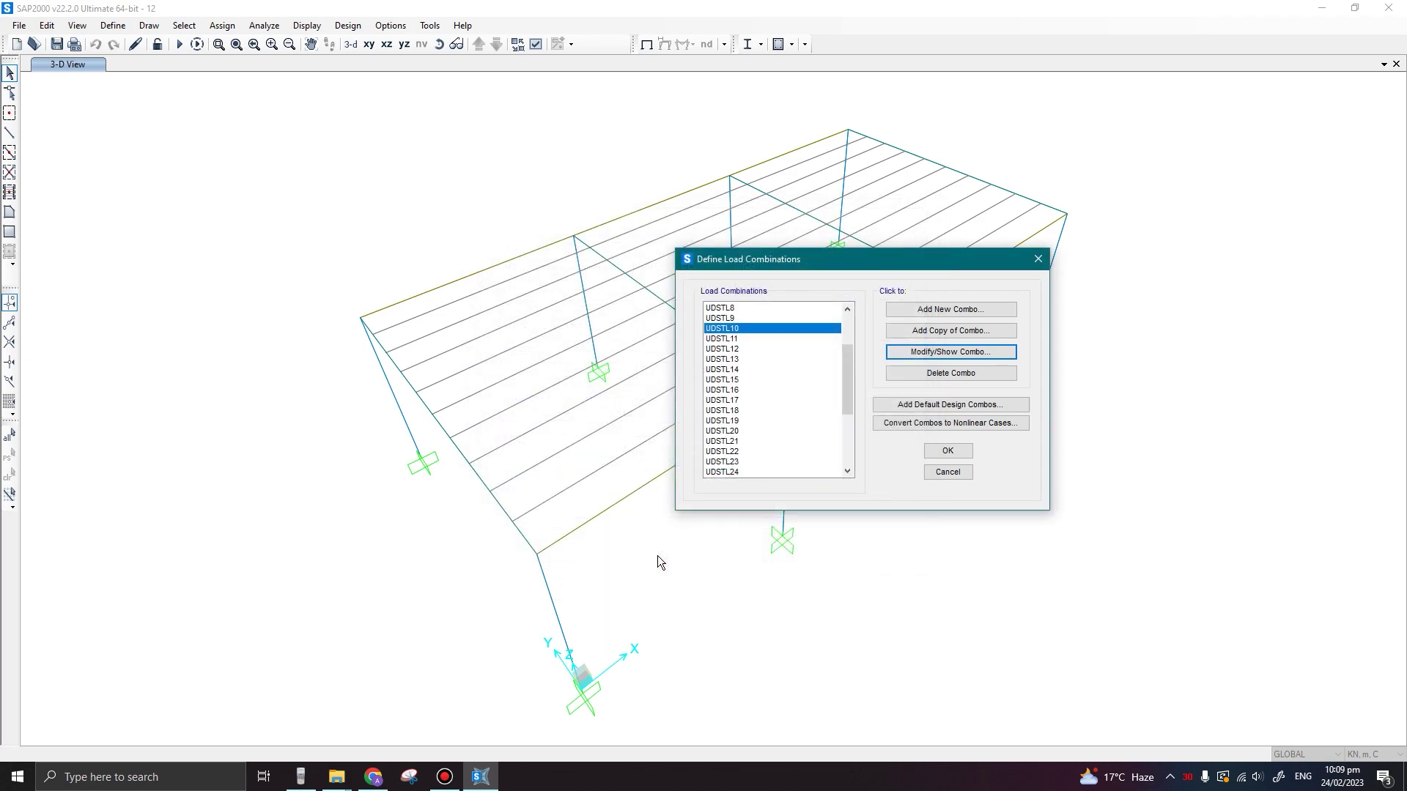
Review the load cases and scale factors of combination UDSTL12, and accept the load combination definitions
{"action": "mouse_move", "coordinate": [851, 396]}
{"action": "left_mouse_down"}
{"action": "mouse_move", "coordinate": [850, 424]}
{"action": "mouse_move", "coordinate": [856, 376]}
{"action": "left_mouse_up"}
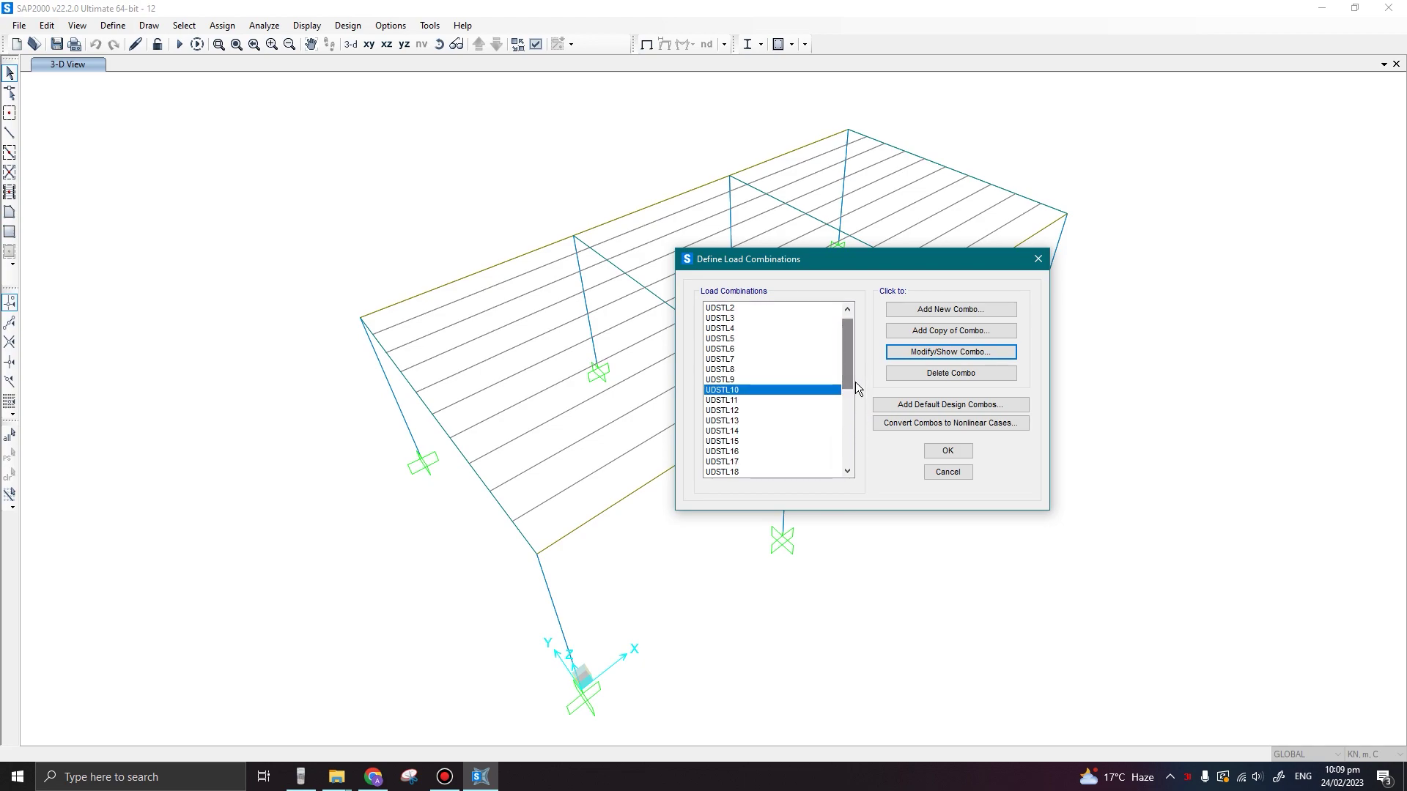
{"action": "left_click", "coordinate": [730, 389]}
{"action": "left_click", "coordinate": [730, 412]}
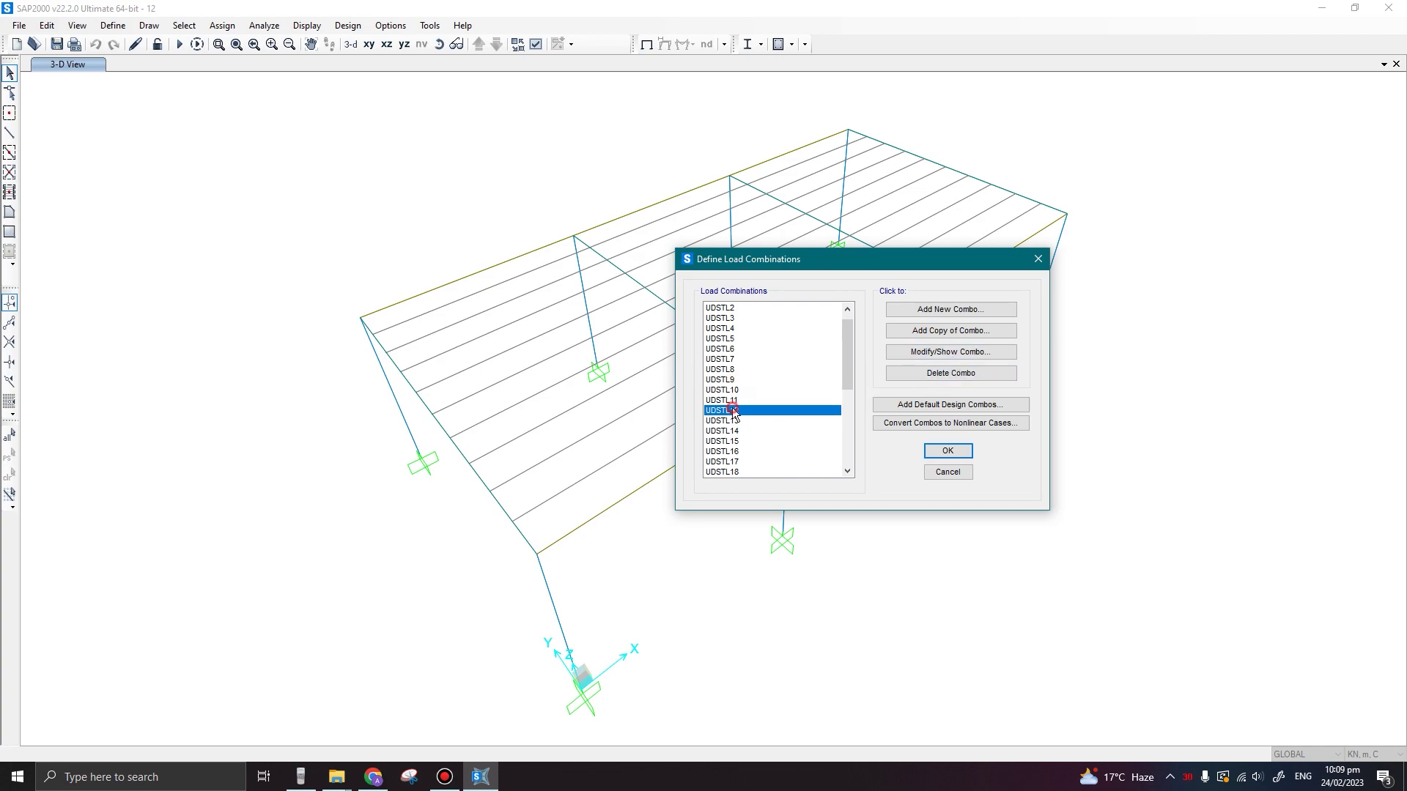
{"action": "left_click", "coordinate": [950, 352]}
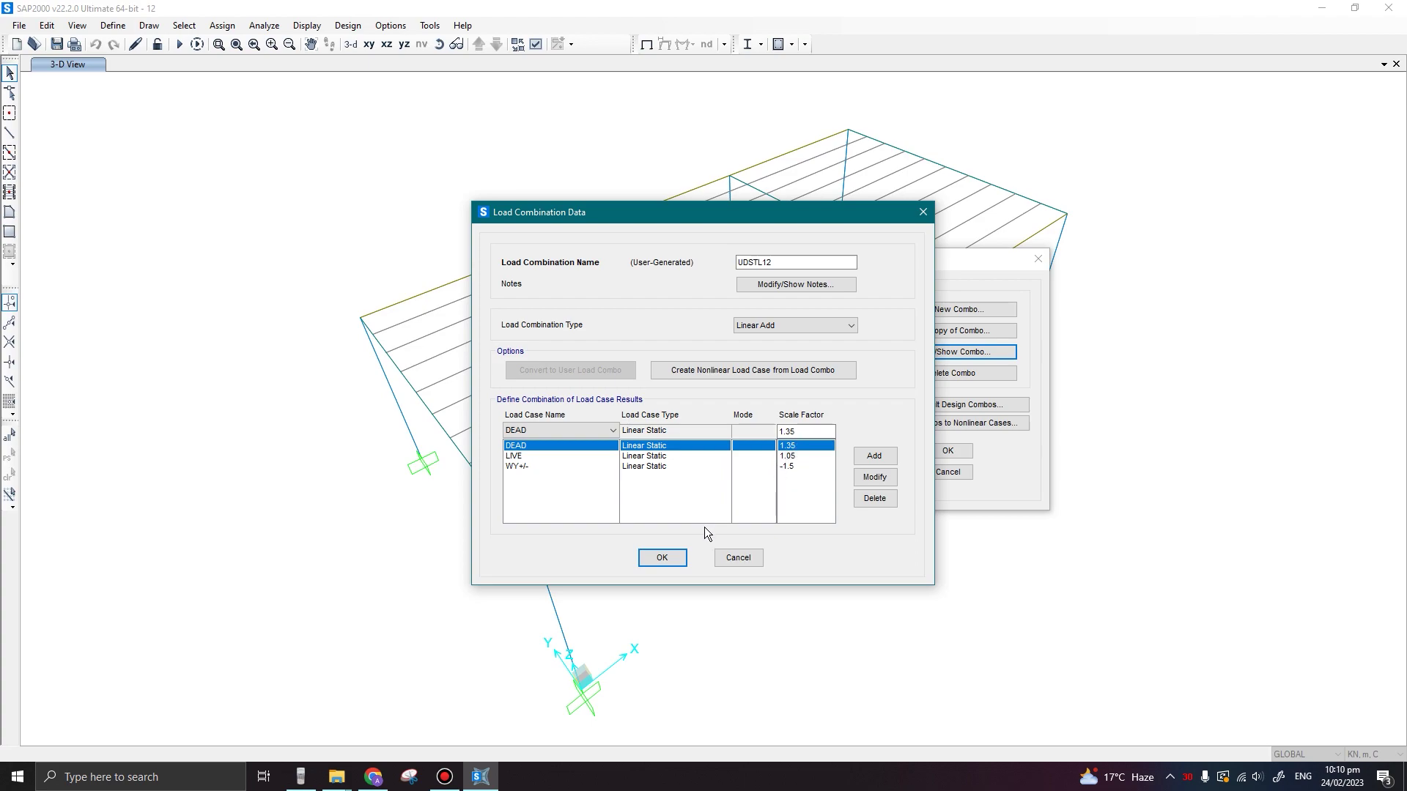
{"action": "left_click", "coordinate": [662, 558]}
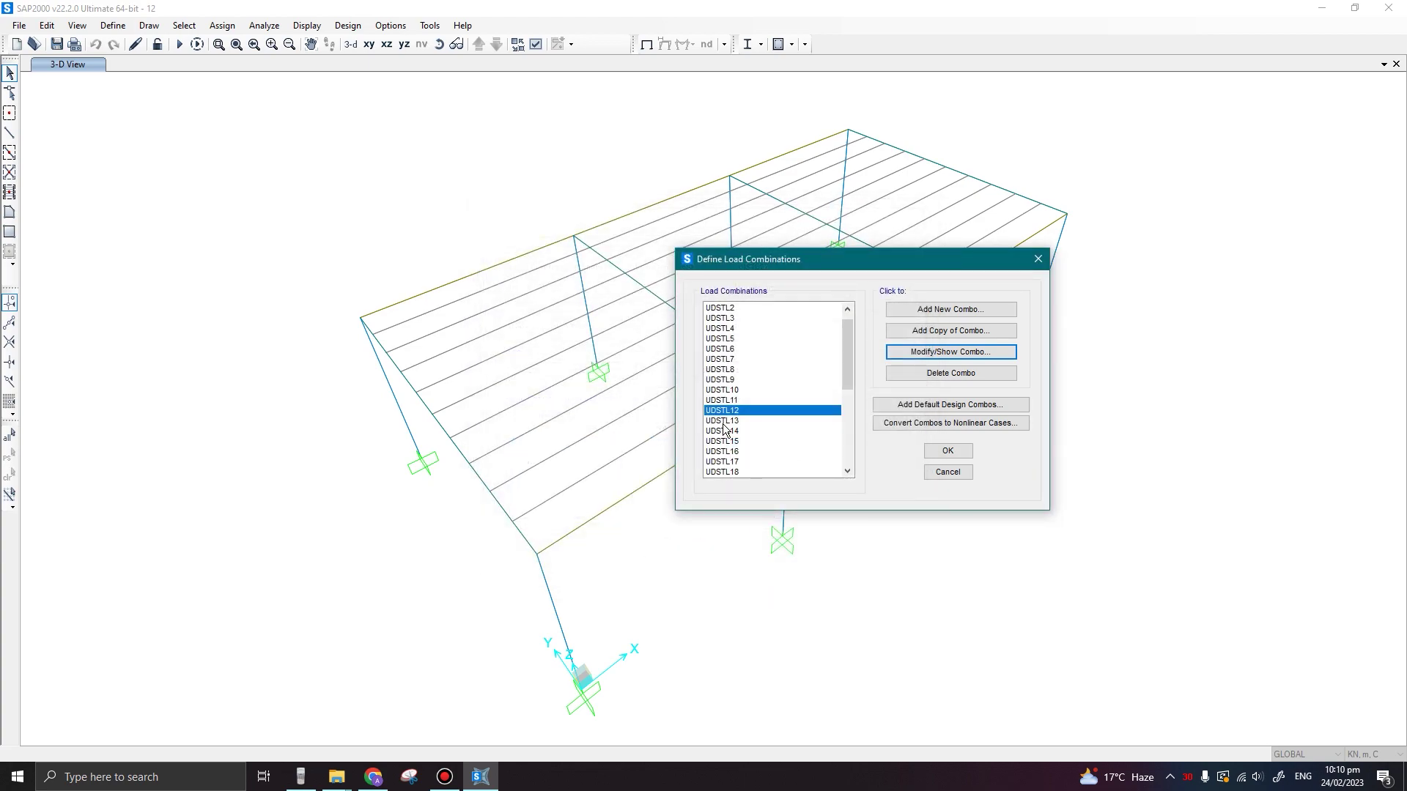
{"action": "left_click", "coordinate": [964, 460]}
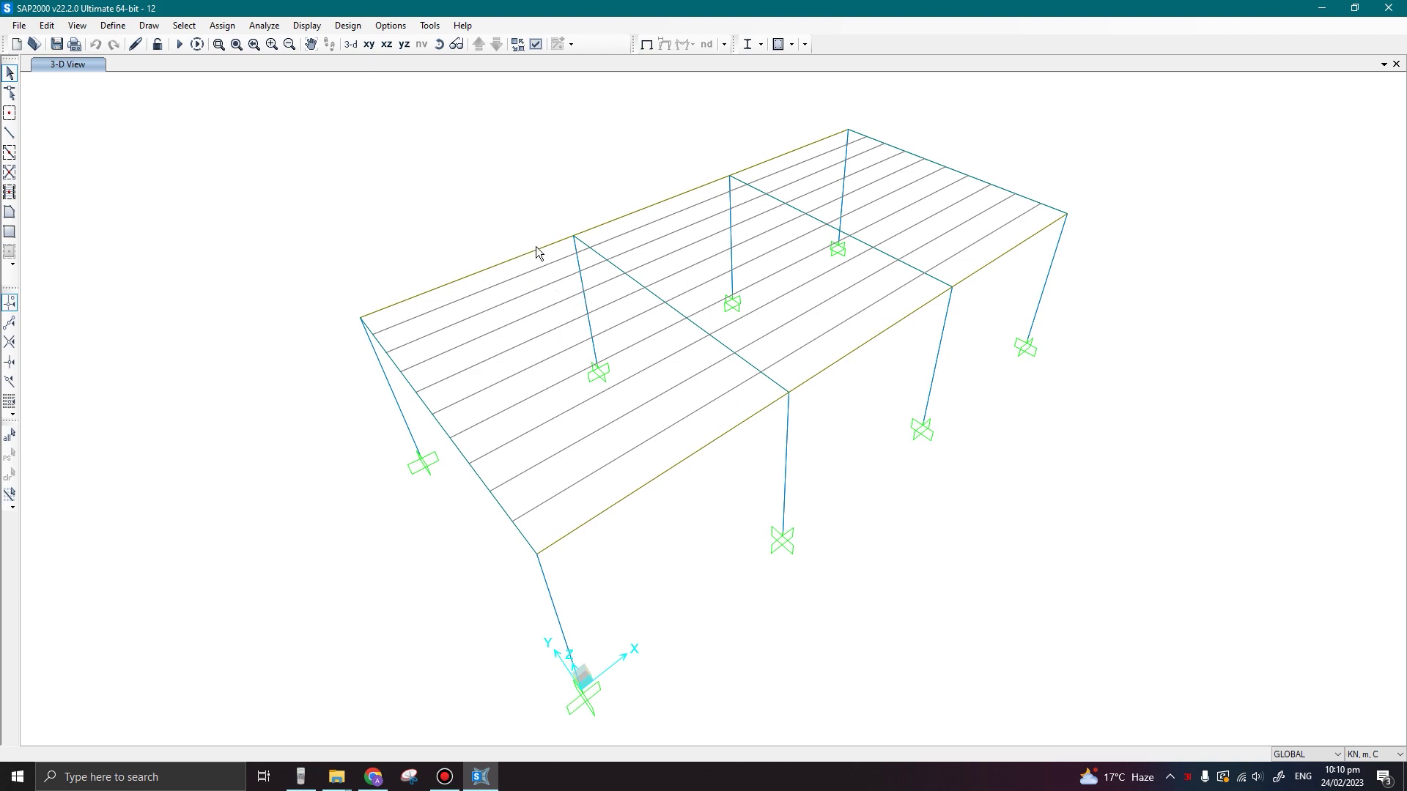
{"action": "mouse_move", "coordinate": [483, 438]}
{"action": "middle_mouse_down", "text": "shift"}
{"action": "mouse_move", "coordinate": [822, 402]}
{"action": "mouse_move", "coordinate": [823, 559]}
{"action": "mouse_move", "coordinate": [710, 502]}
{"action": "mouse_move", "coordinate": [746, 526]}
{"action": "middle_mouse_up", "text": "shift"}
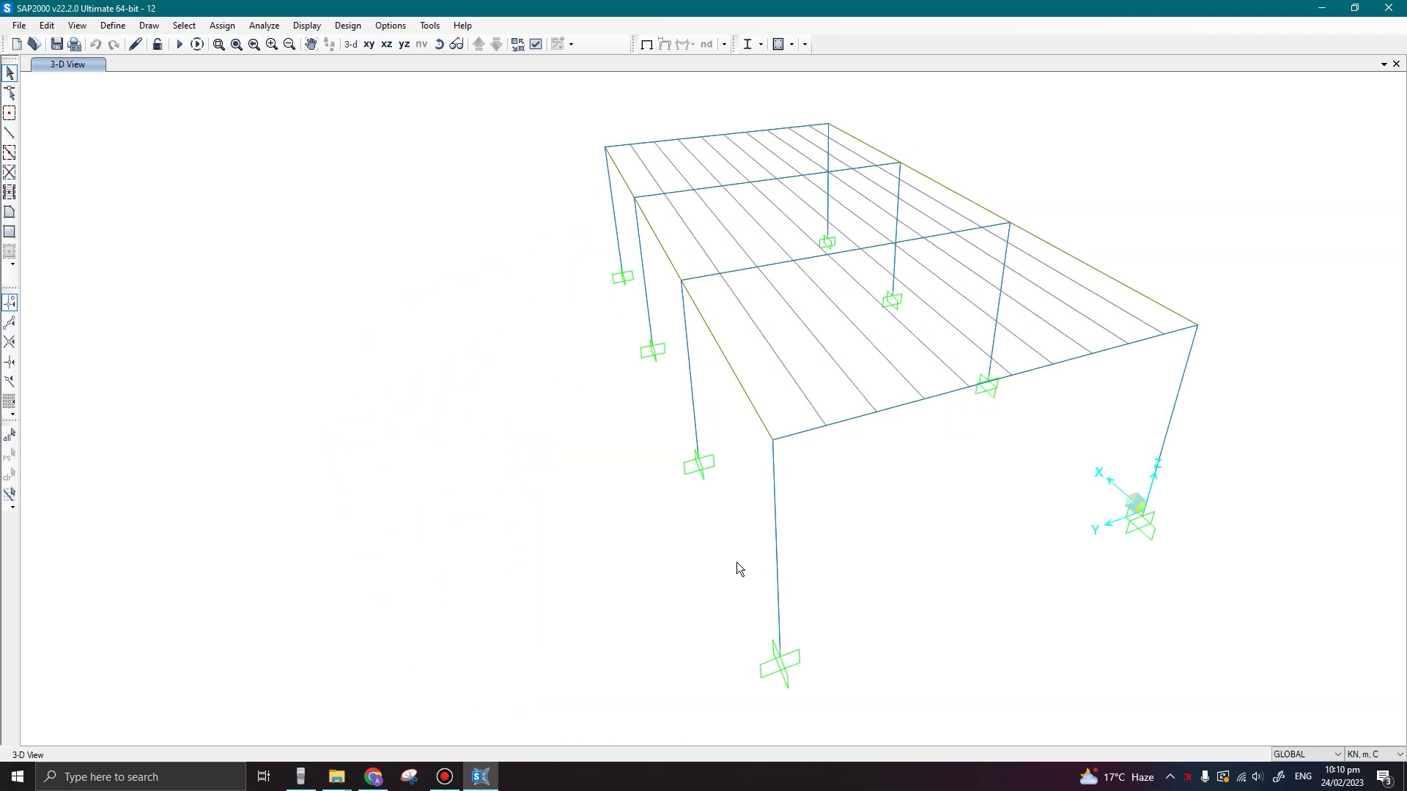
{"action": "mouse_move", "coordinate": [633, 560]}
{"action": "middle_mouse_down", "text": "shift"}
{"action": "mouse_move", "coordinate": [864, 568]}
{"action": "mouse_move", "coordinate": [430, 584]}
{"action": "mouse_move", "coordinate": [716, 628]}
{"action": "mouse_move", "coordinate": [740, 533]}
{"action": "middle_mouse_up", "text": "shift"}
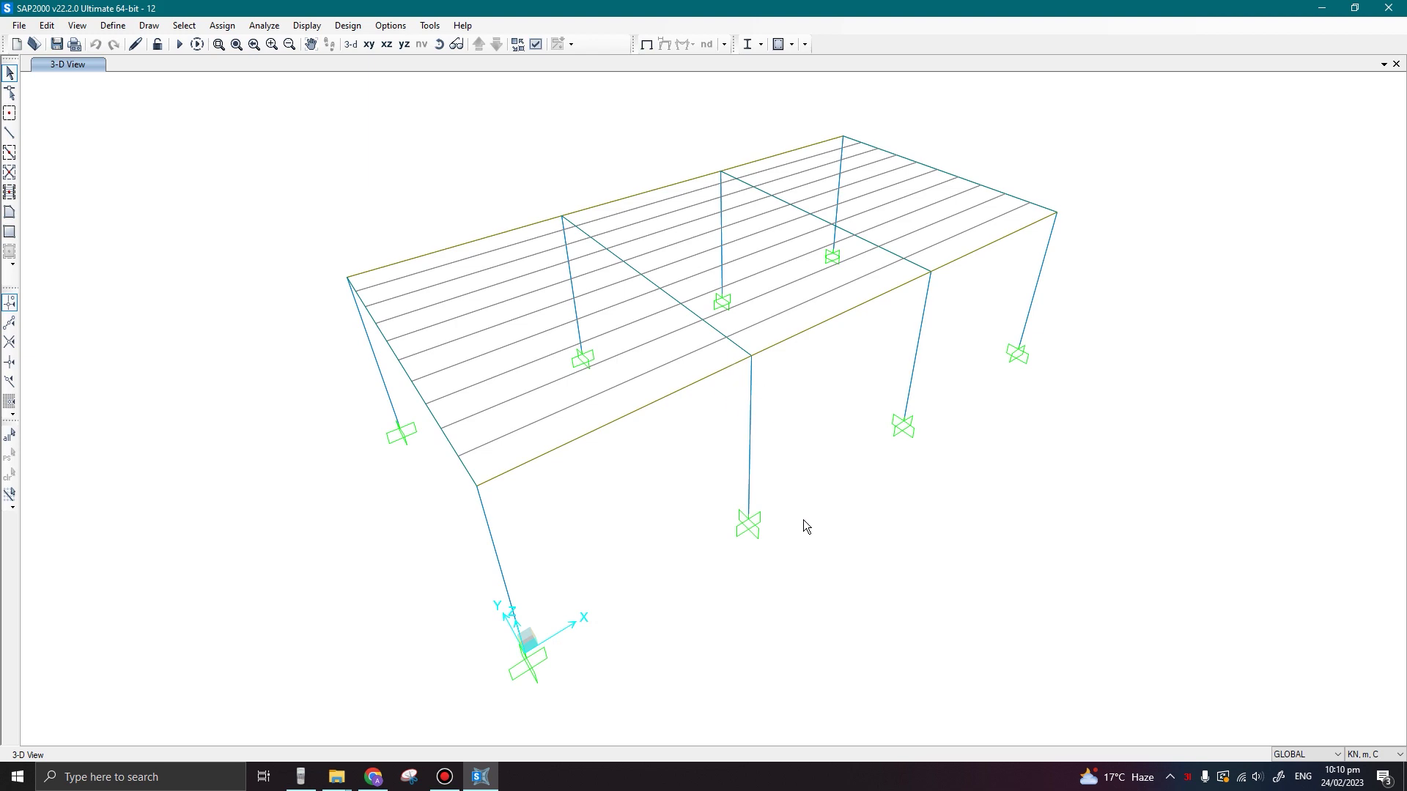
Reopen the load combination definitions and examine the load cases and scale factors of combination UDSTL8
{"action": "left_click", "coordinate": [114, 26]}
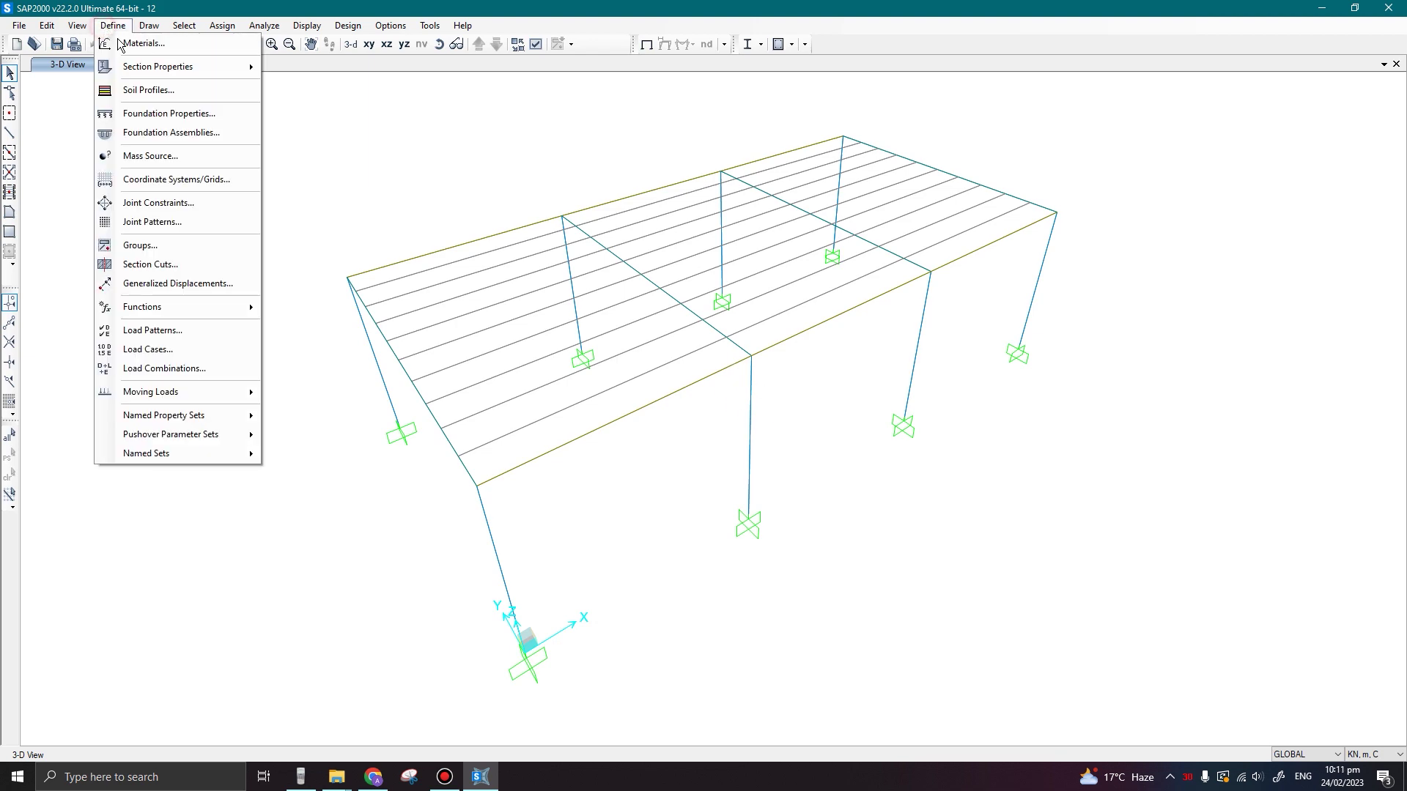
{"action": "left_click", "coordinate": [202, 369]}
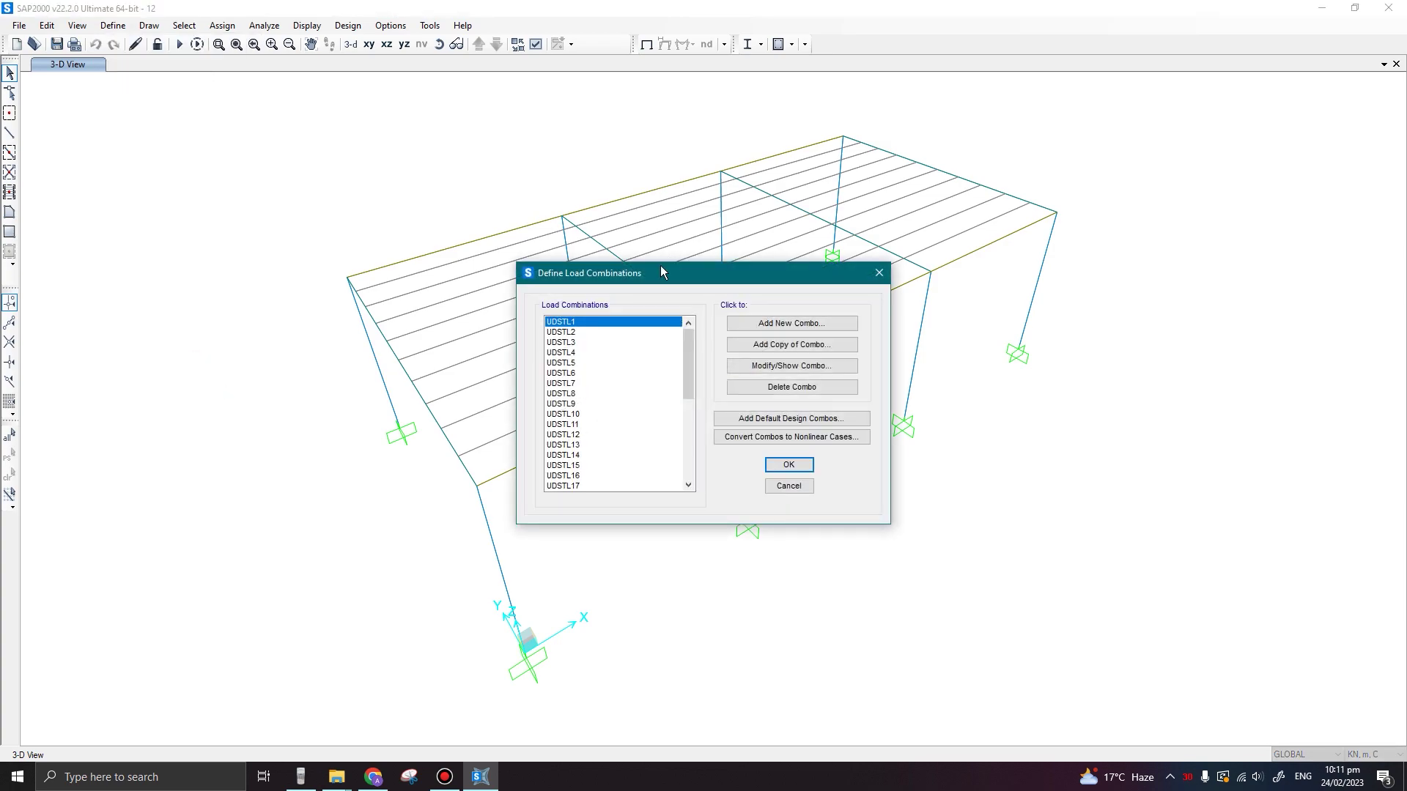
{"action": "left_click_drag", "start_coordinate": [753, 276], "coordinate": [814, 309]}
{"action": "mouse_move", "coordinate": [849, 399]}
{"action": "left_mouse_down"}
{"action": "mouse_move", "coordinate": [853, 463]}
{"action": "mouse_move", "coordinate": [863, 385]}
{"action": "mouse_move", "coordinate": [851, 460]}
{"action": "mouse_move", "coordinate": [854, 397]}
{"action": "left_mouse_up"}
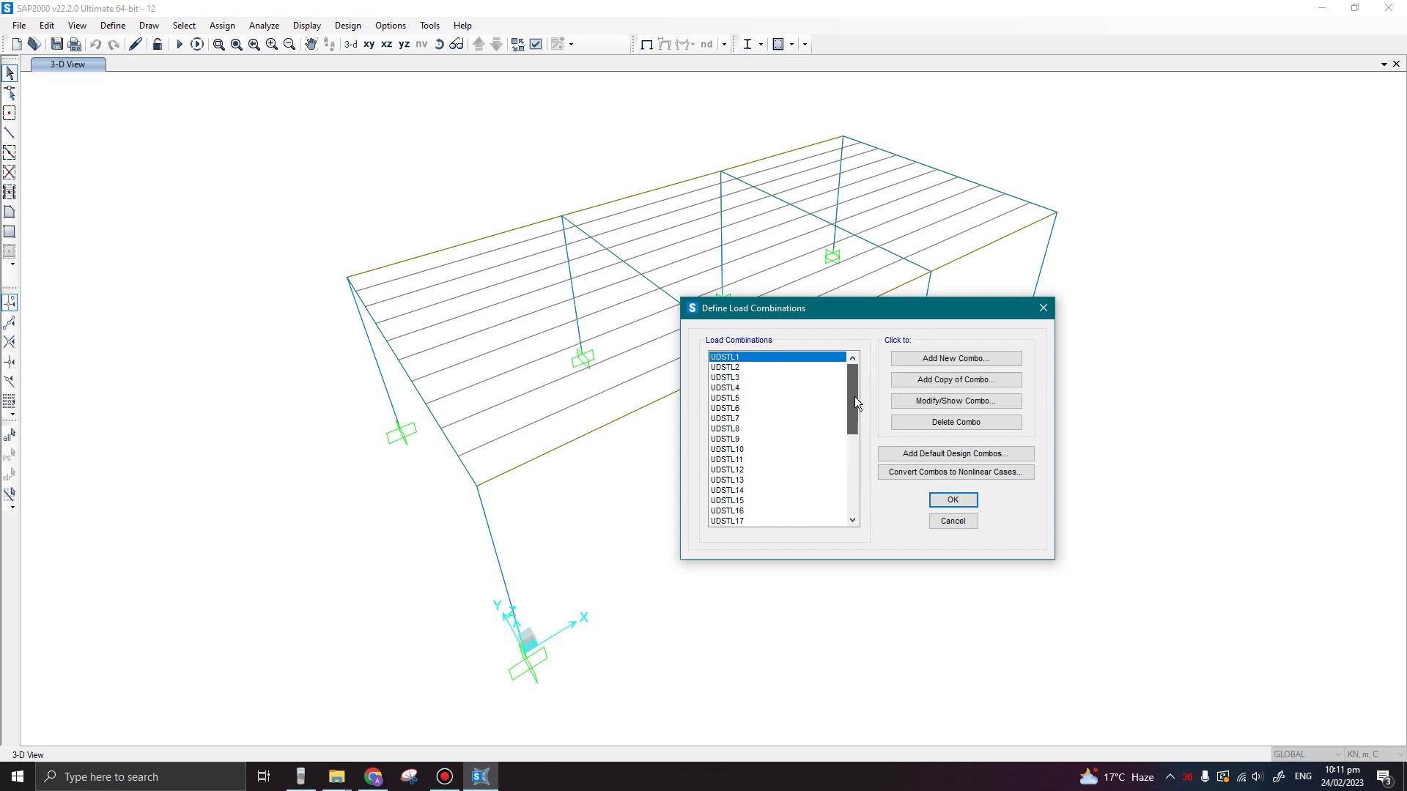
{"action": "left_click", "coordinate": [744, 439]}
{"action": "left_click", "coordinate": [749, 430]}
{"action": "left_click", "coordinate": [956, 401]}
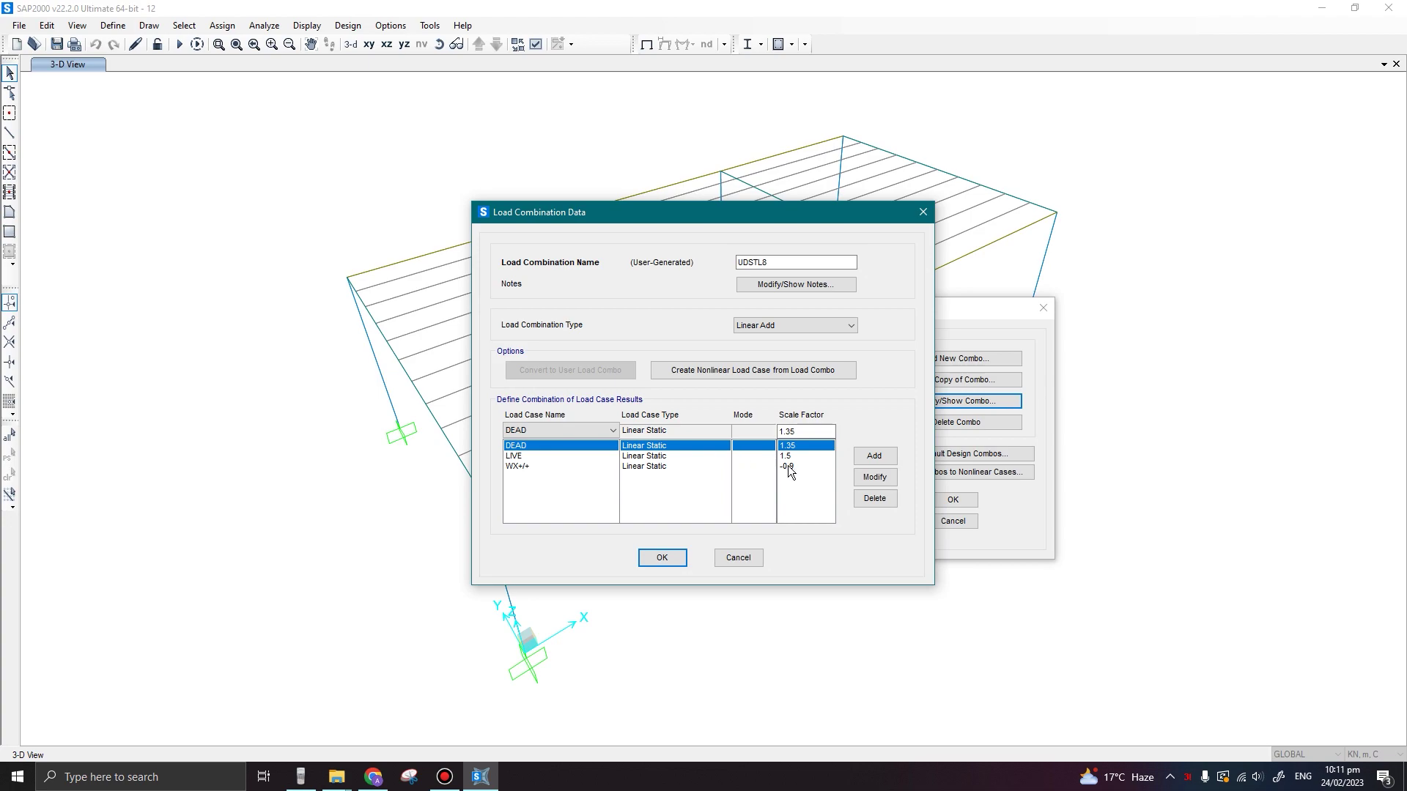
{"action": "left_click", "coordinate": [661, 559]}
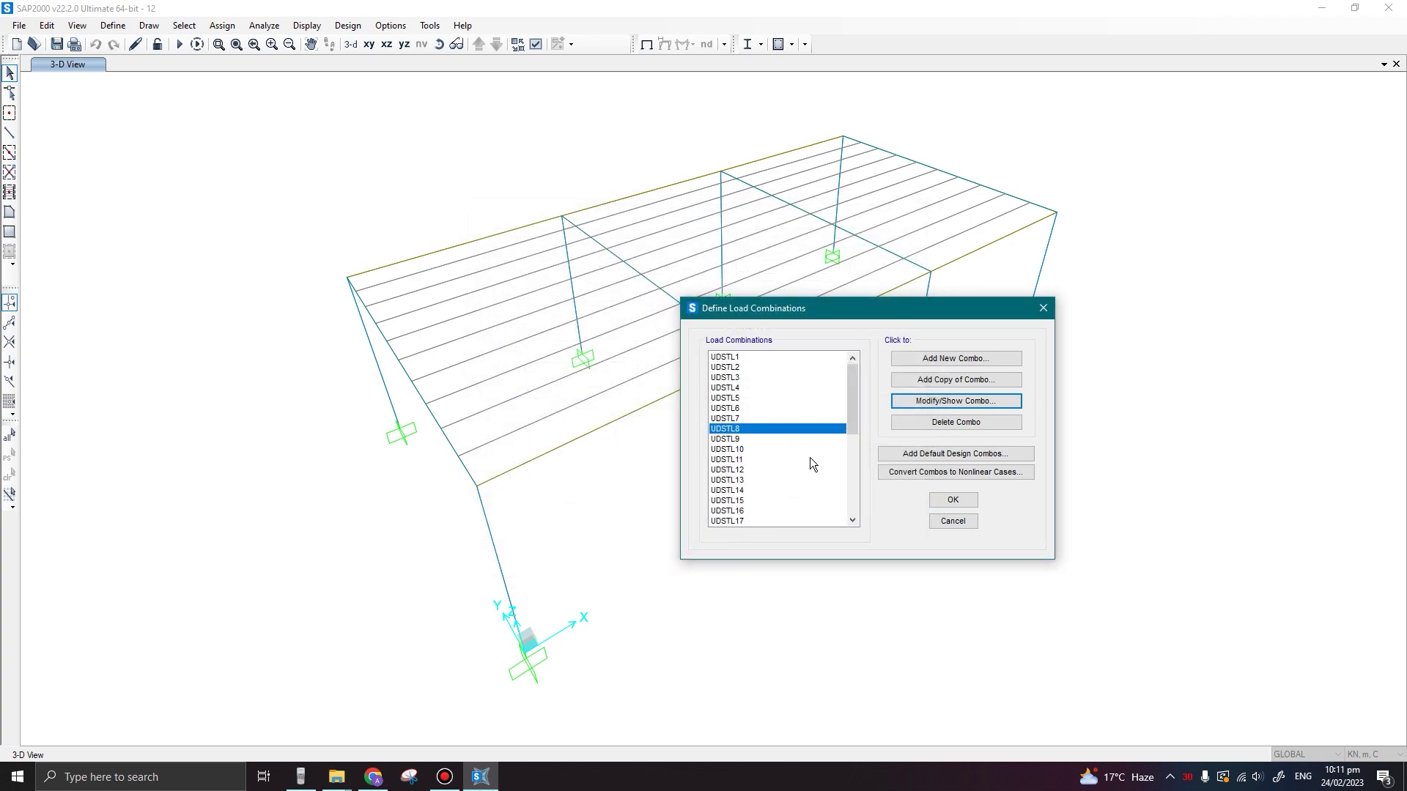
{"action": "left_click_drag", "start_coordinate": [854, 415], "coordinate": [745, 425]}
{"action": "left_click", "coordinate": [941, 401]}
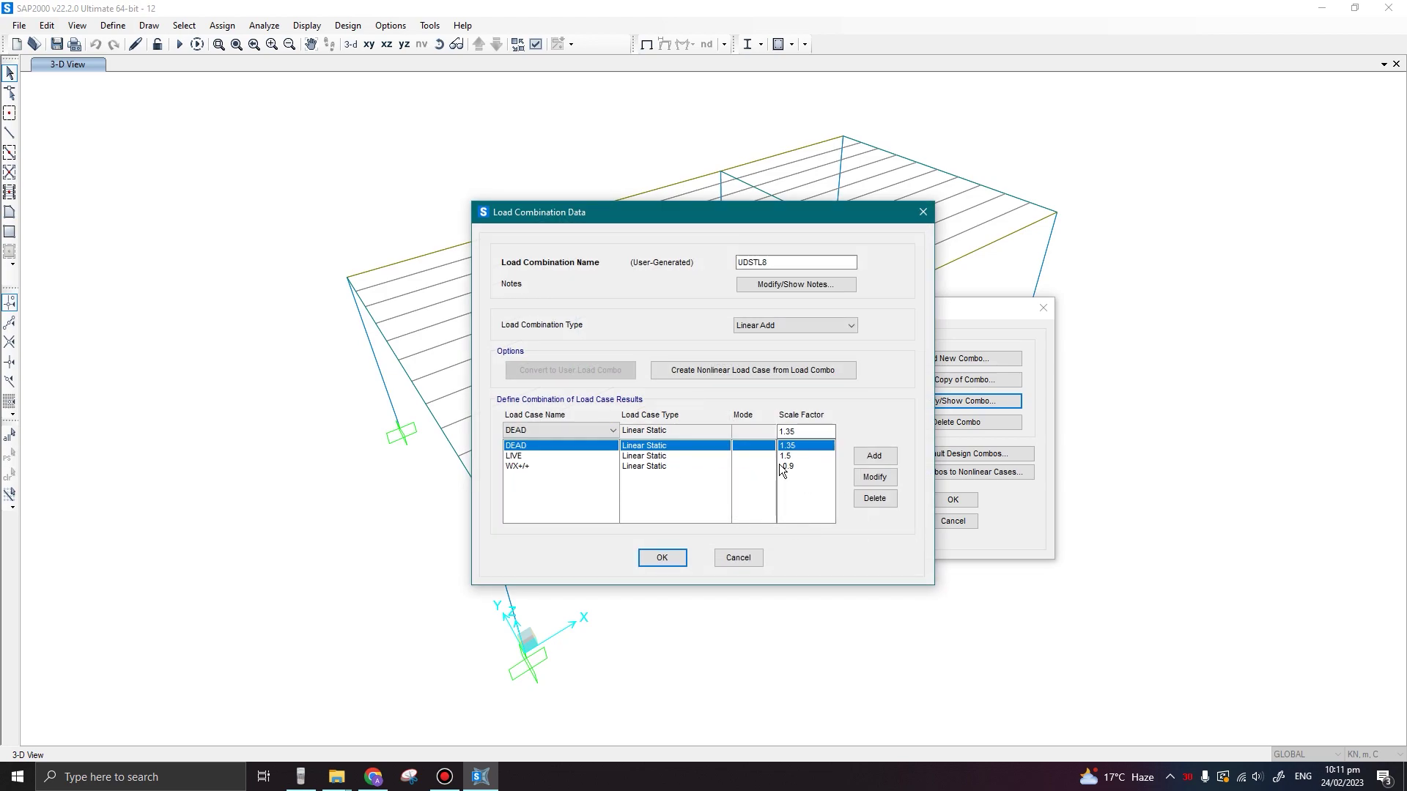
{"action": "left_click", "coordinate": [737, 558]}
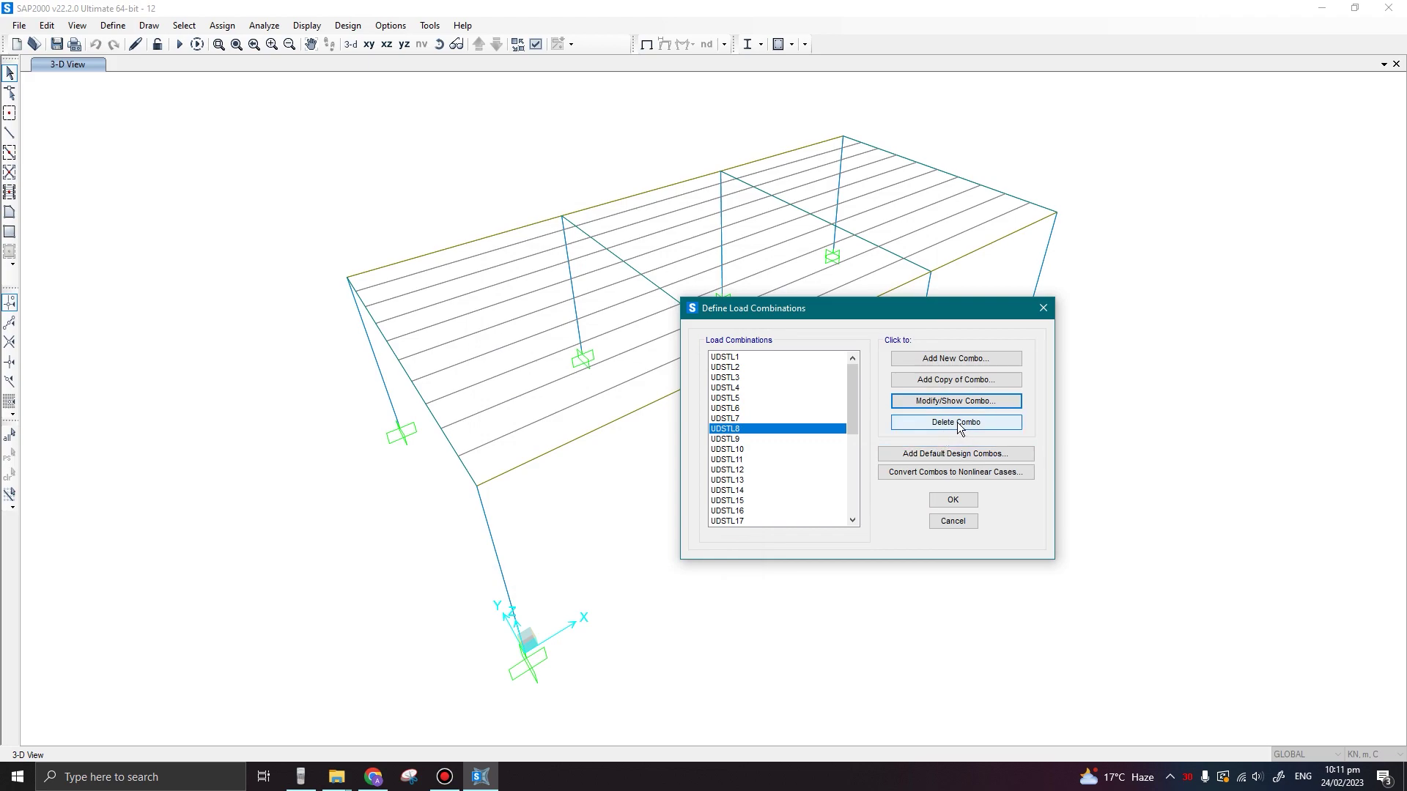
Check the load cases and scale factors of combination UDSTL4, and delete that combination
{"action": "left_click", "coordinate": [743, 389]}
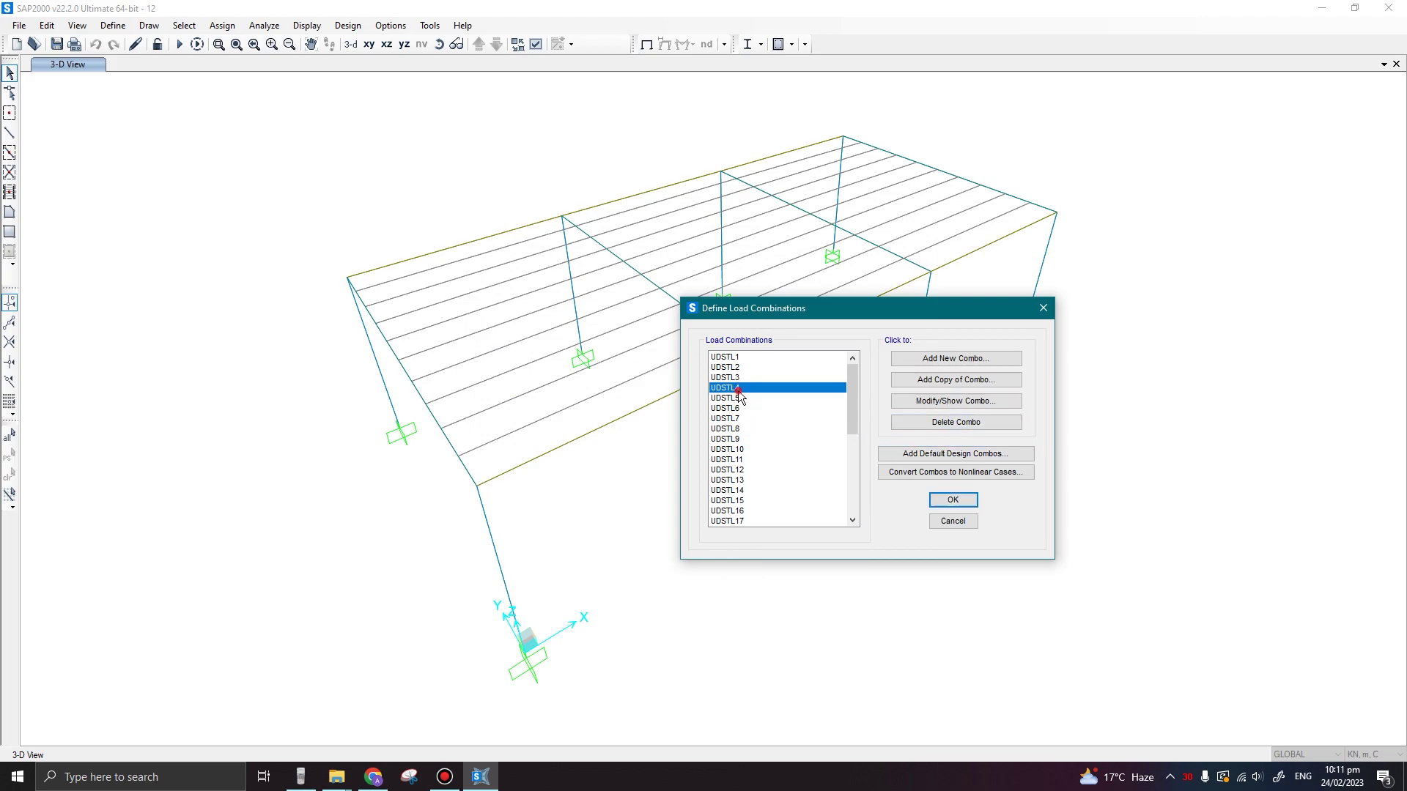
{"action": "left_click", "coordinate": [917, 406]}
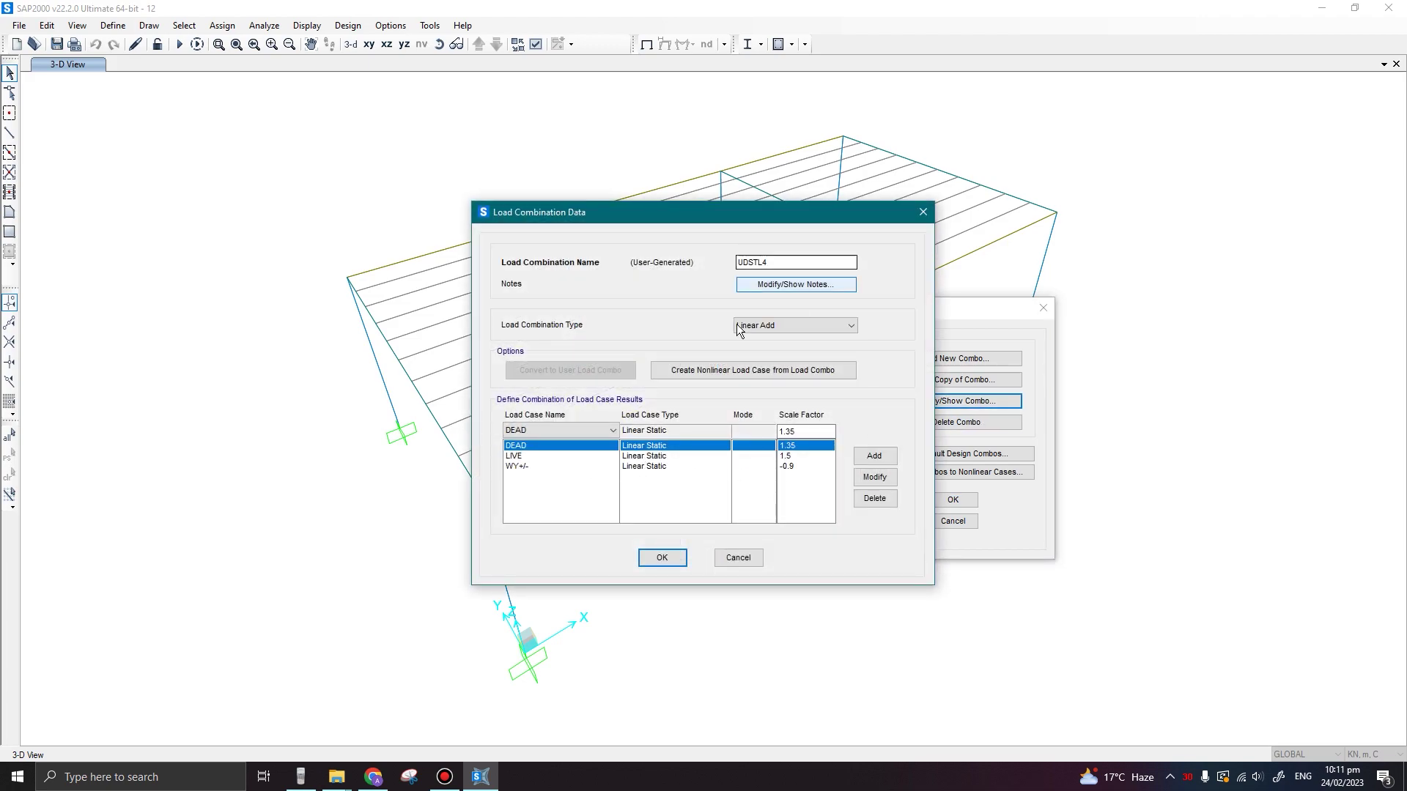
{"action": "left_click", "coordinate": [661, 559]}
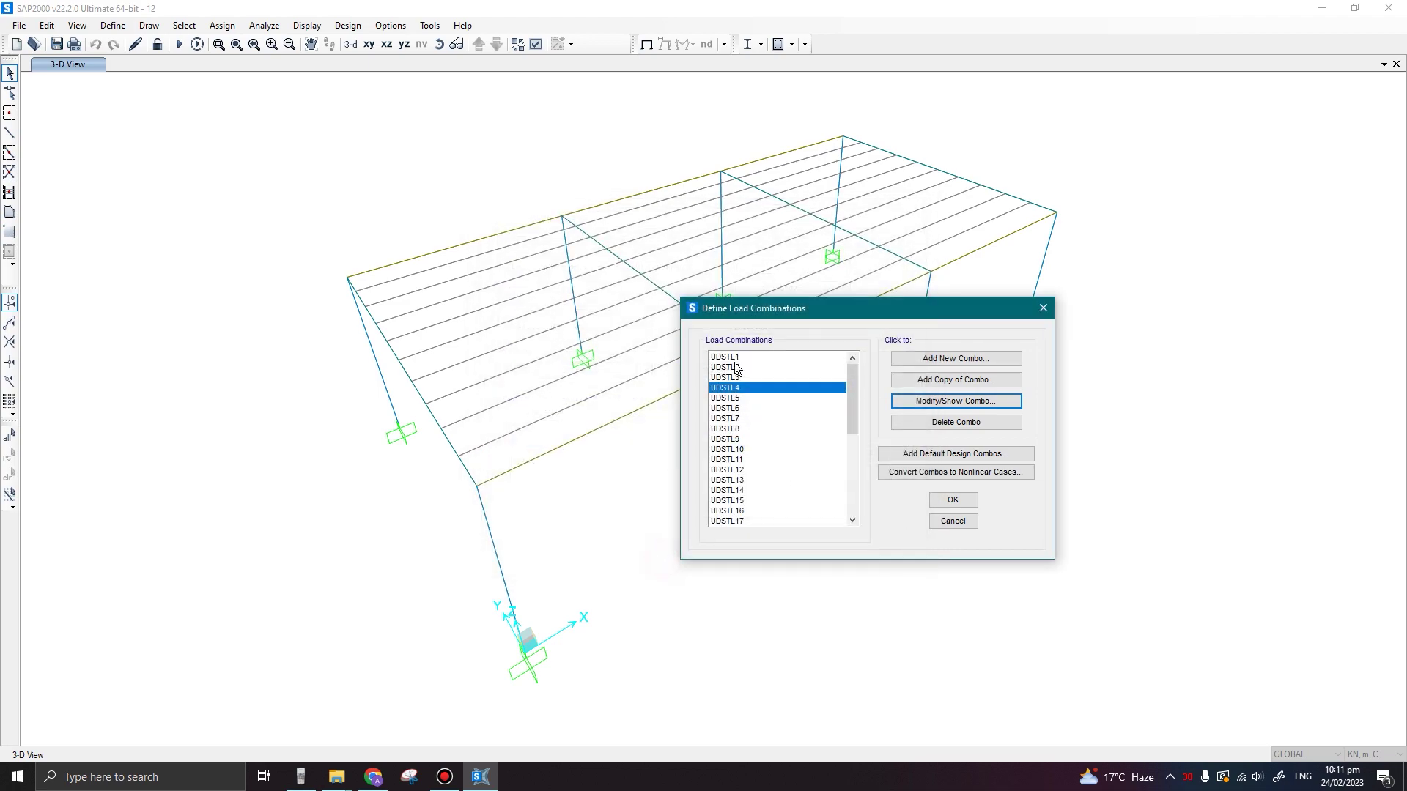
{"action": "left_click", "coordinate": [935, 425]}
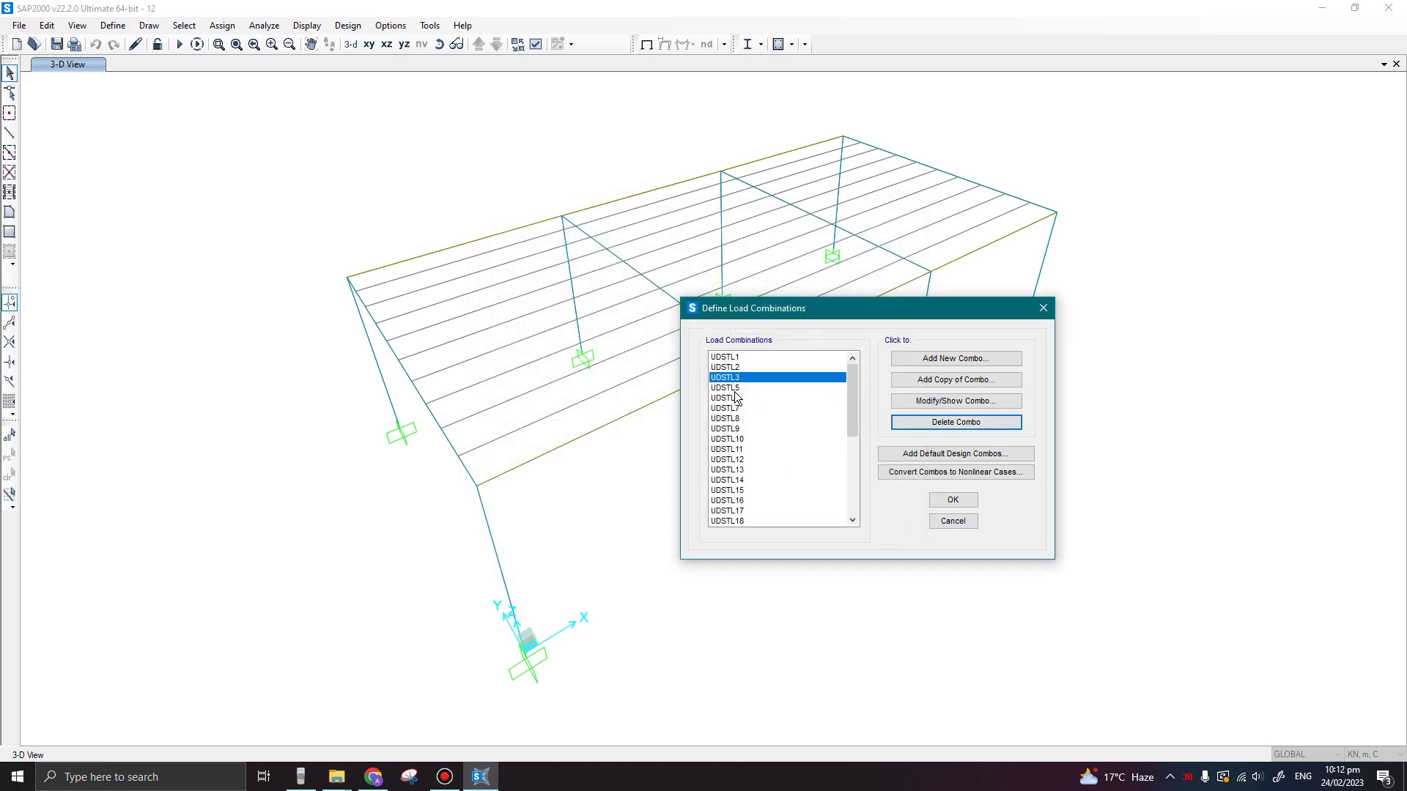
Check the load cases and scale factors of combination UDSTL5
{"action": "left_click", "coordinate": [732, 387]}
{"action": "left_click", "coordinate": [953, 402]}
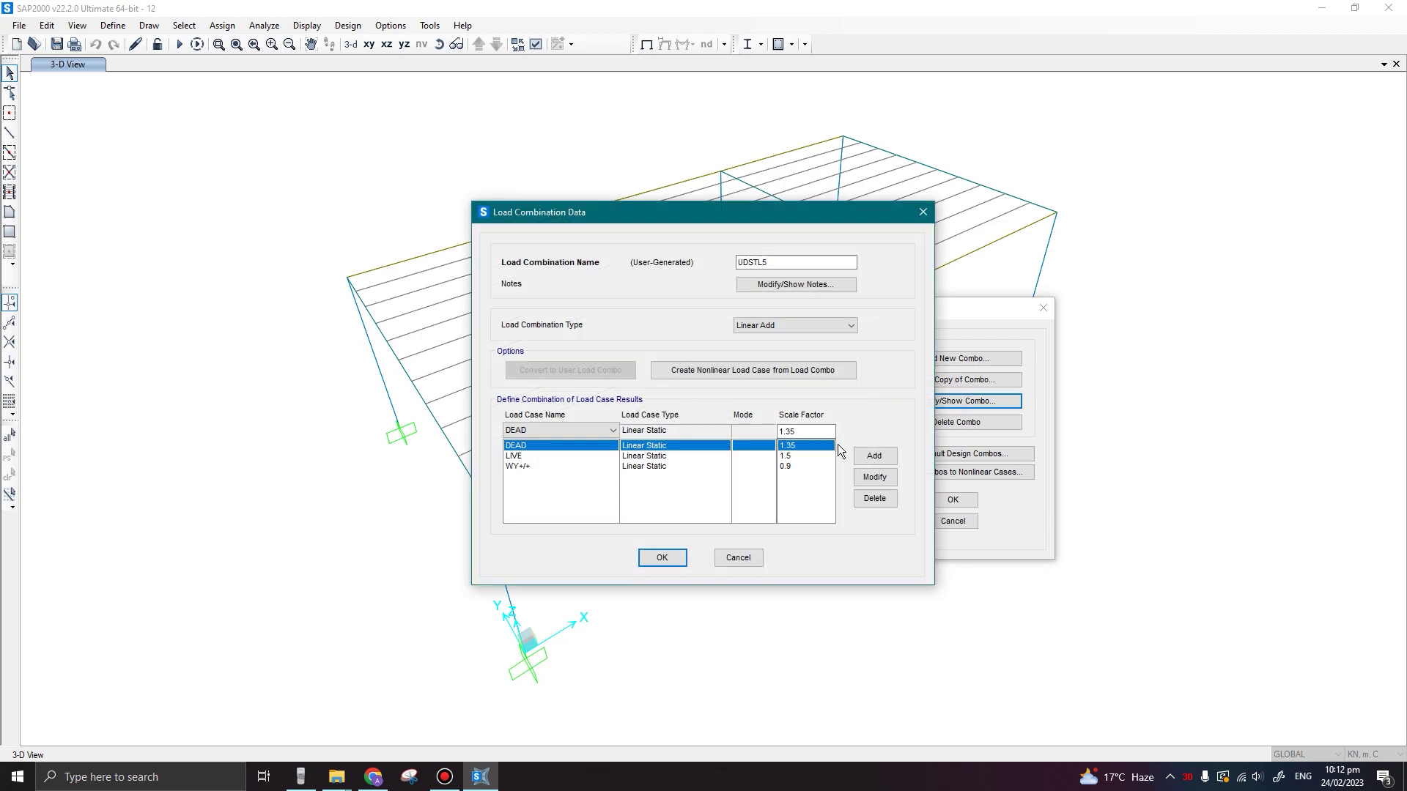
{"action": "left_click", "coordinate": [662, 558]}
Check the load cases and scale factors of combination UDSTL6, and delete that combination
{"action": "left_click", "coordinate": [744, 398]}
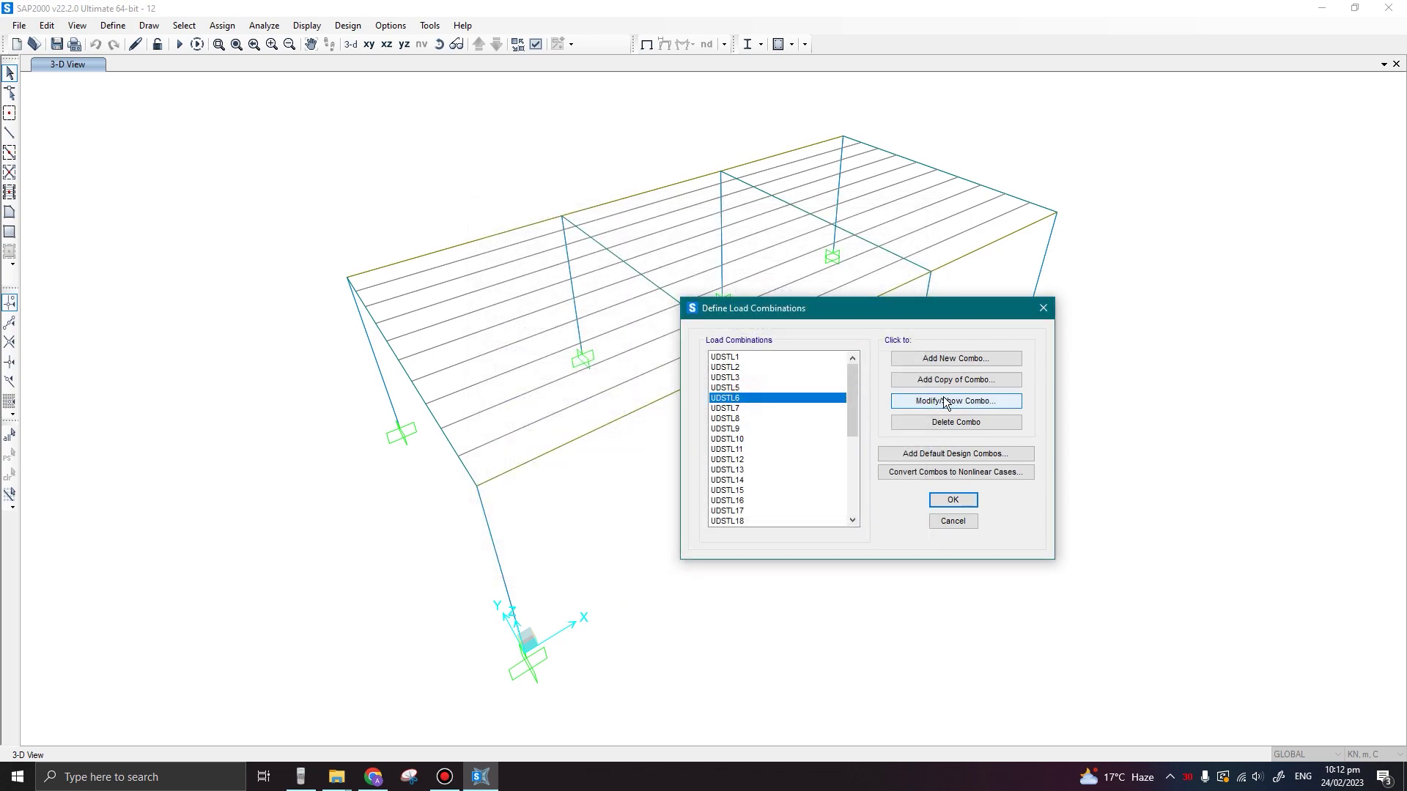
{"action": "left_click", "coordinate": [945, 401]}
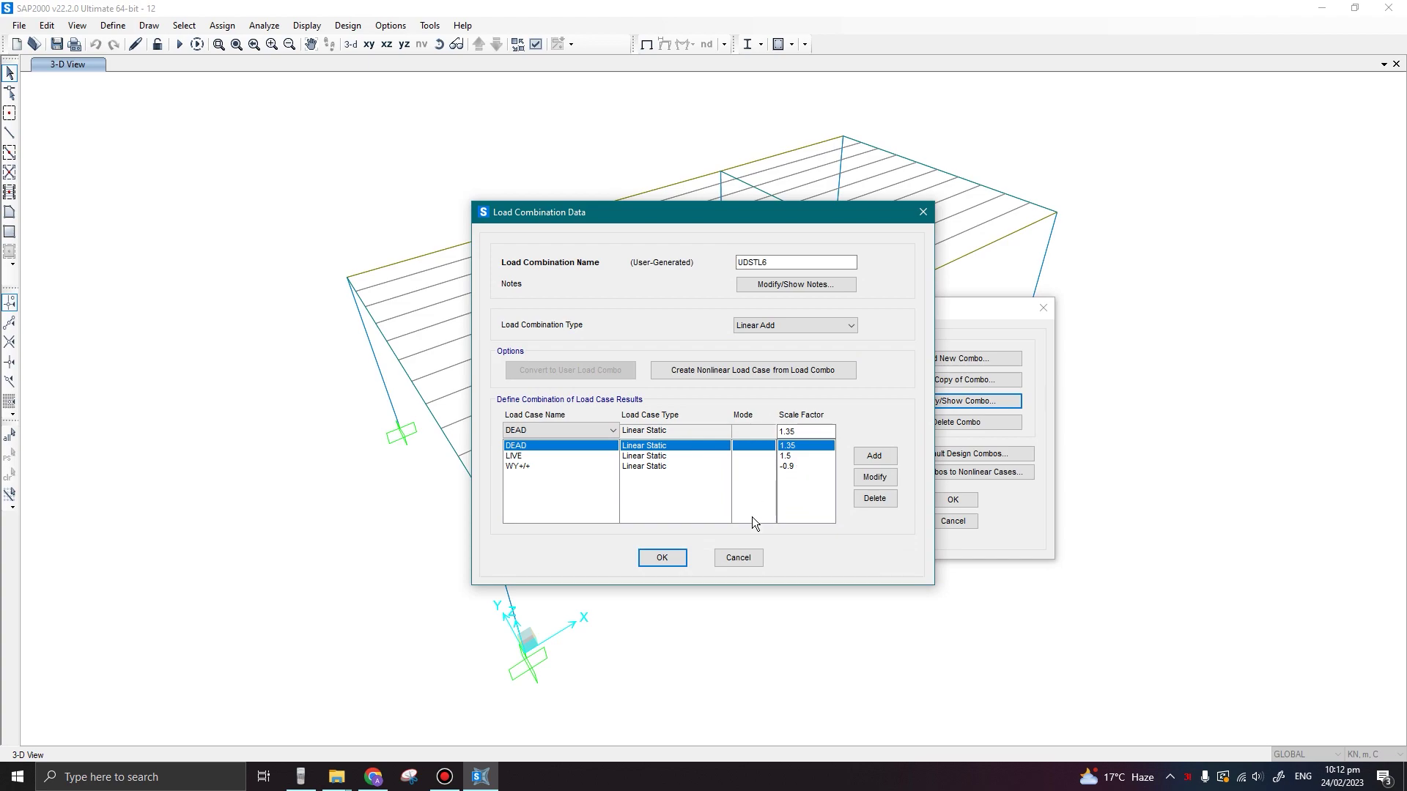
{"action": "left_click", "coordinate": [668, 558]}
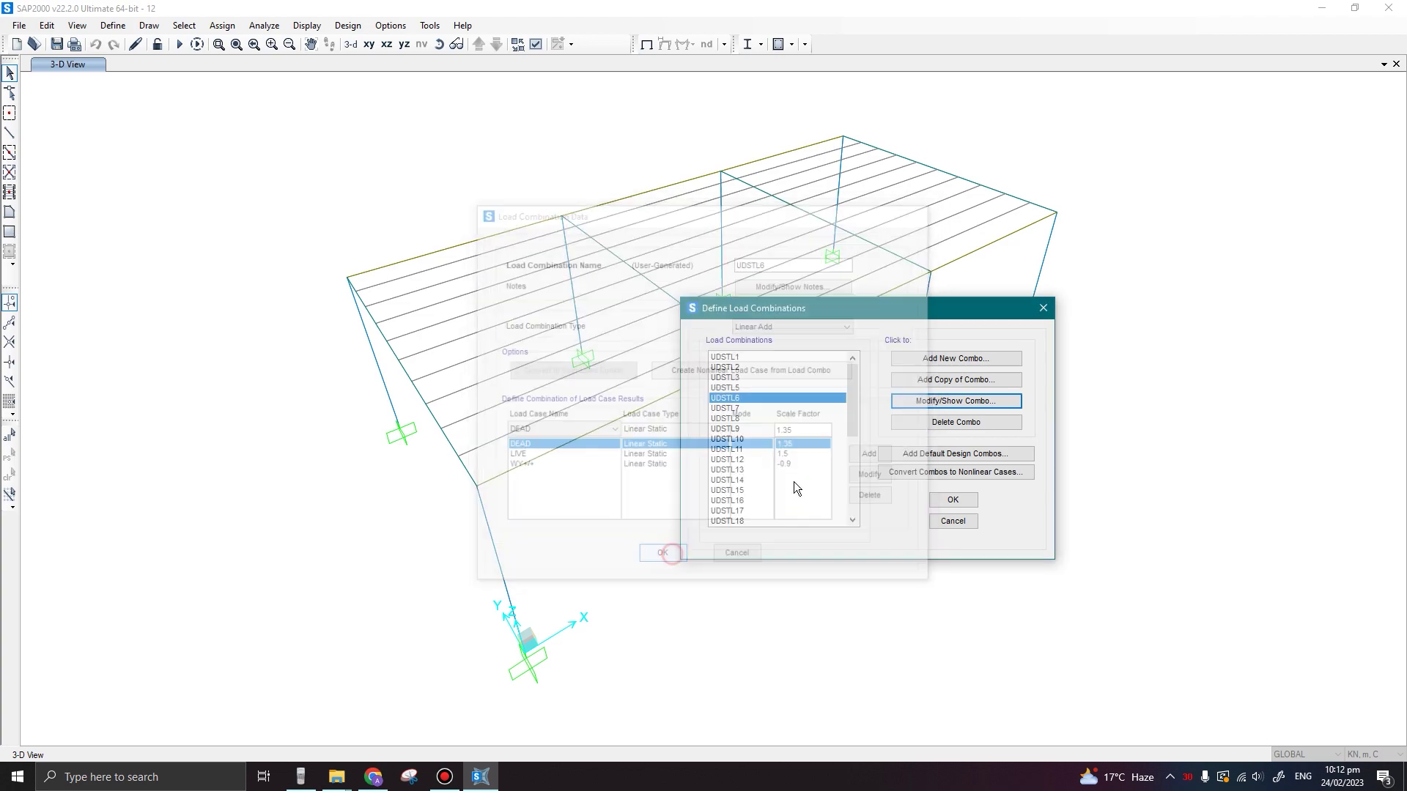
{"action": "left_click", "coordinate": [930, 422]}
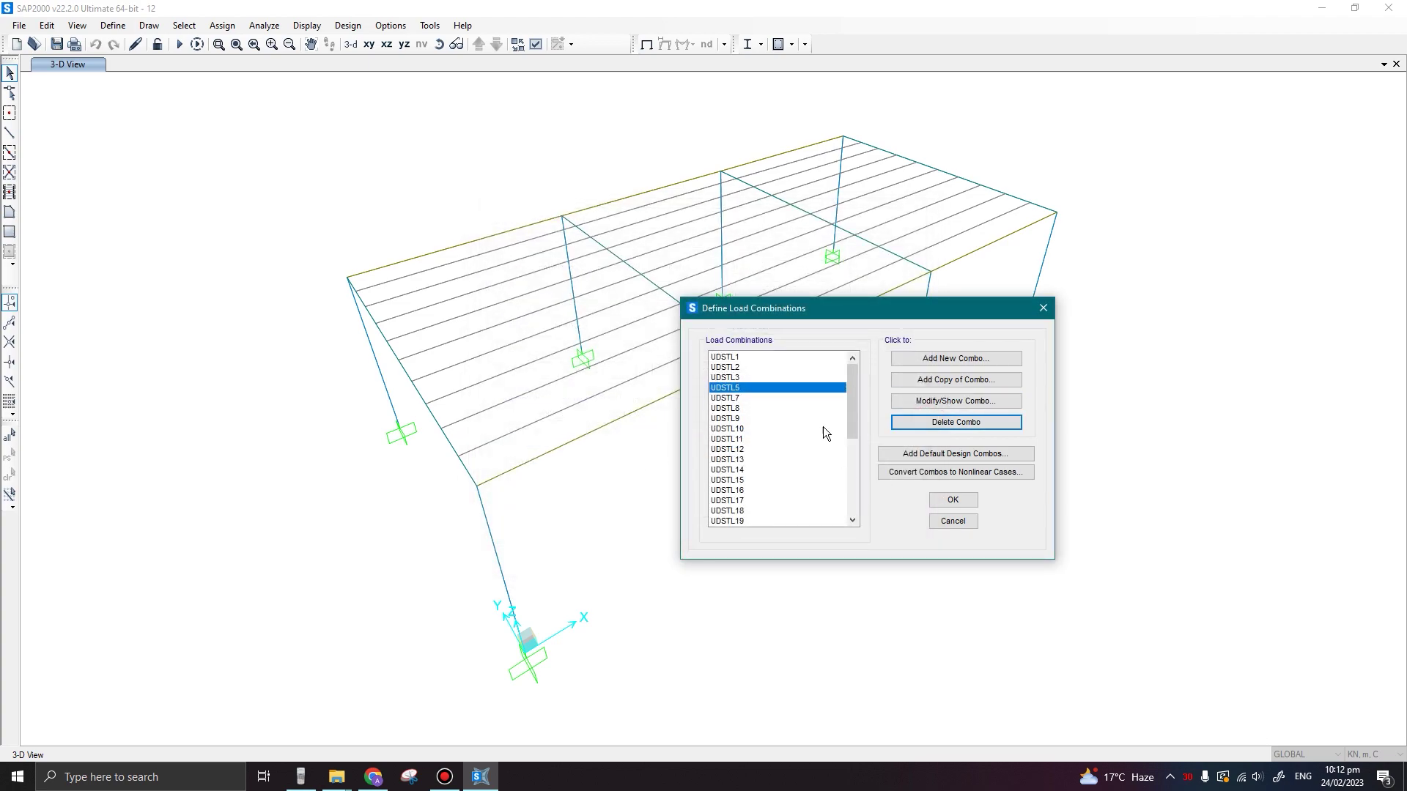
Look over the remaining load combinations in the list and accept the edited load combination definitions
{"action": "mouse_move", "coordinate": [846, 410]}
{"action": "left_mouse_down"}
{"action": "mouse_move", "coordinate": [846, 481]}
{"action": "mouse_move", "coordinate": [864, 407]}
{"action": "left_mouse_up"}
{"action": "left_click", "coordinate": [744, 407]}
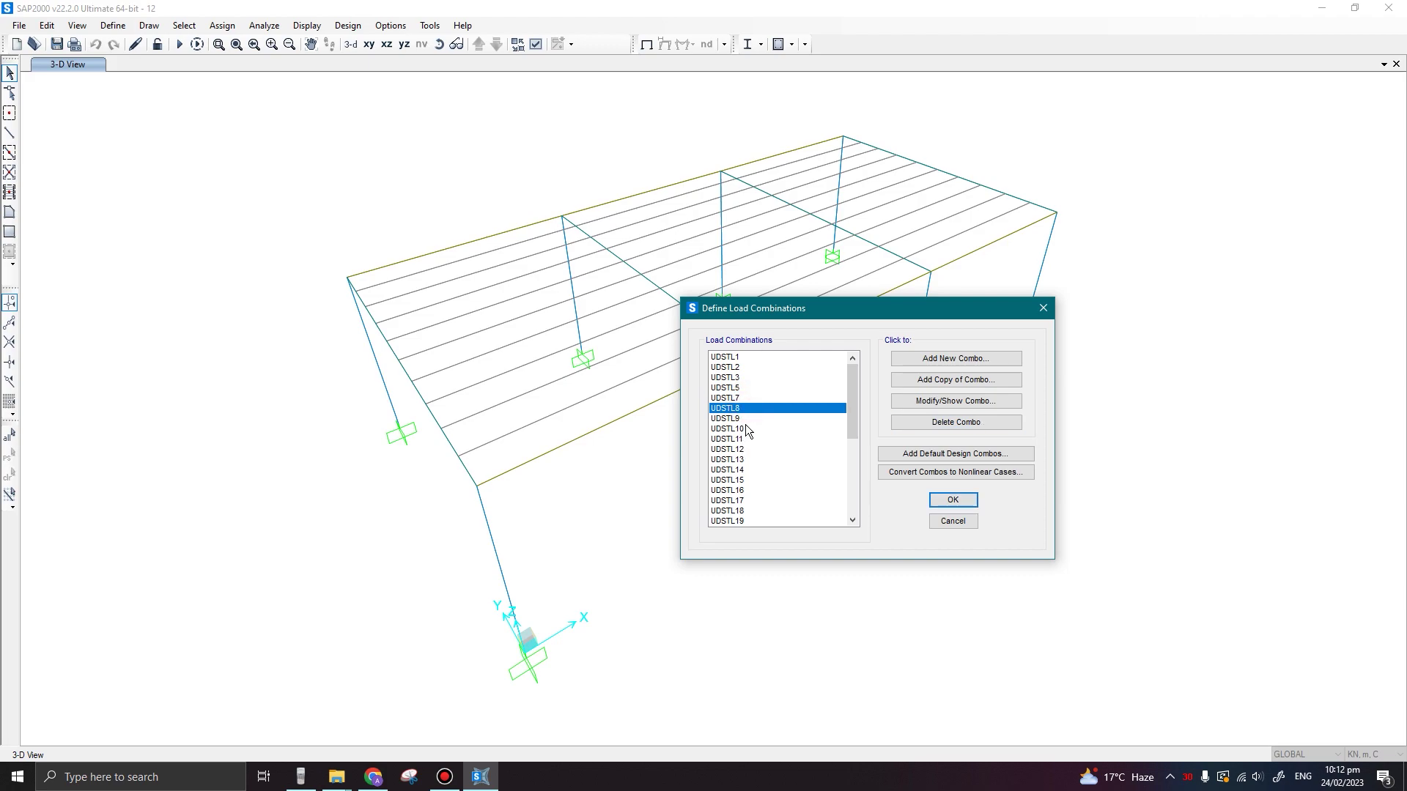
{"action": "left_click", "coordinate": [747, 470]}
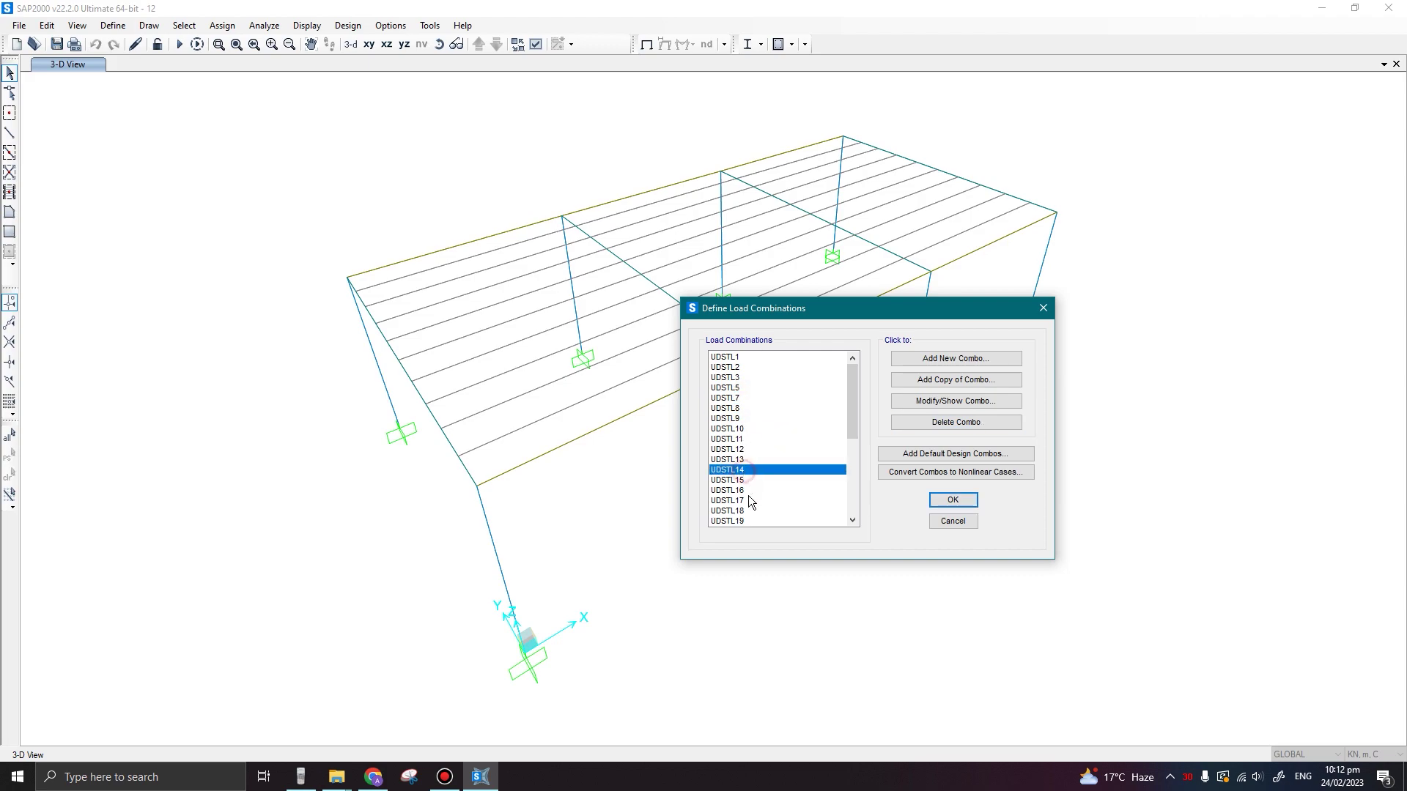
{"action": "left_click_drag", "start_coordinate": [820, 312], "coordinate": [768, 335]}
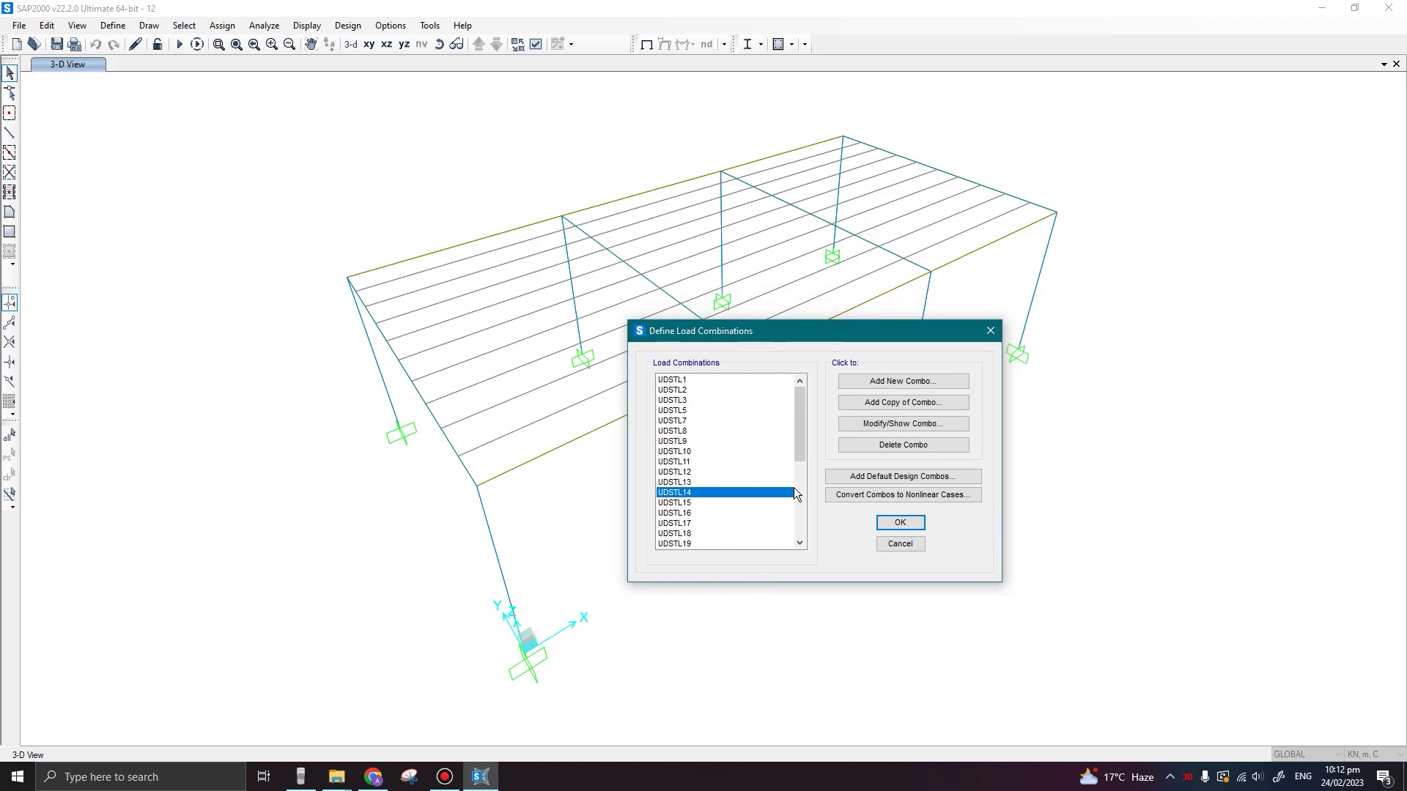
{"action": "left_click_drag", "start_coordinate": [802, 446], "coordinate": [895, 539]}
{"action": "left_click", "coordinate": [900, 524]}
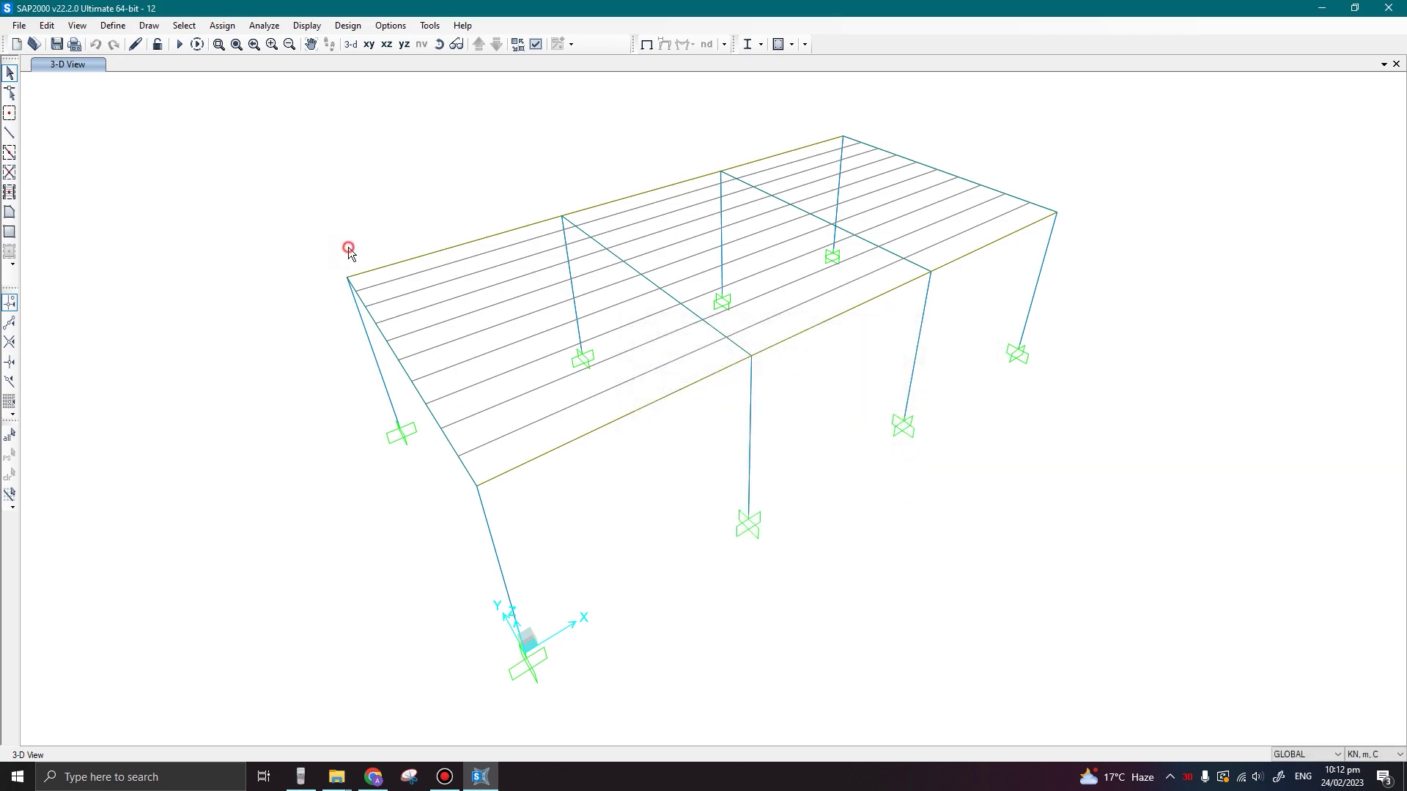
Open the Combination Definitions table of the Response Combinations for interactive database editing, keeping all load patterns selected
{"action": "left_click", "coordinate": [48, 26]}
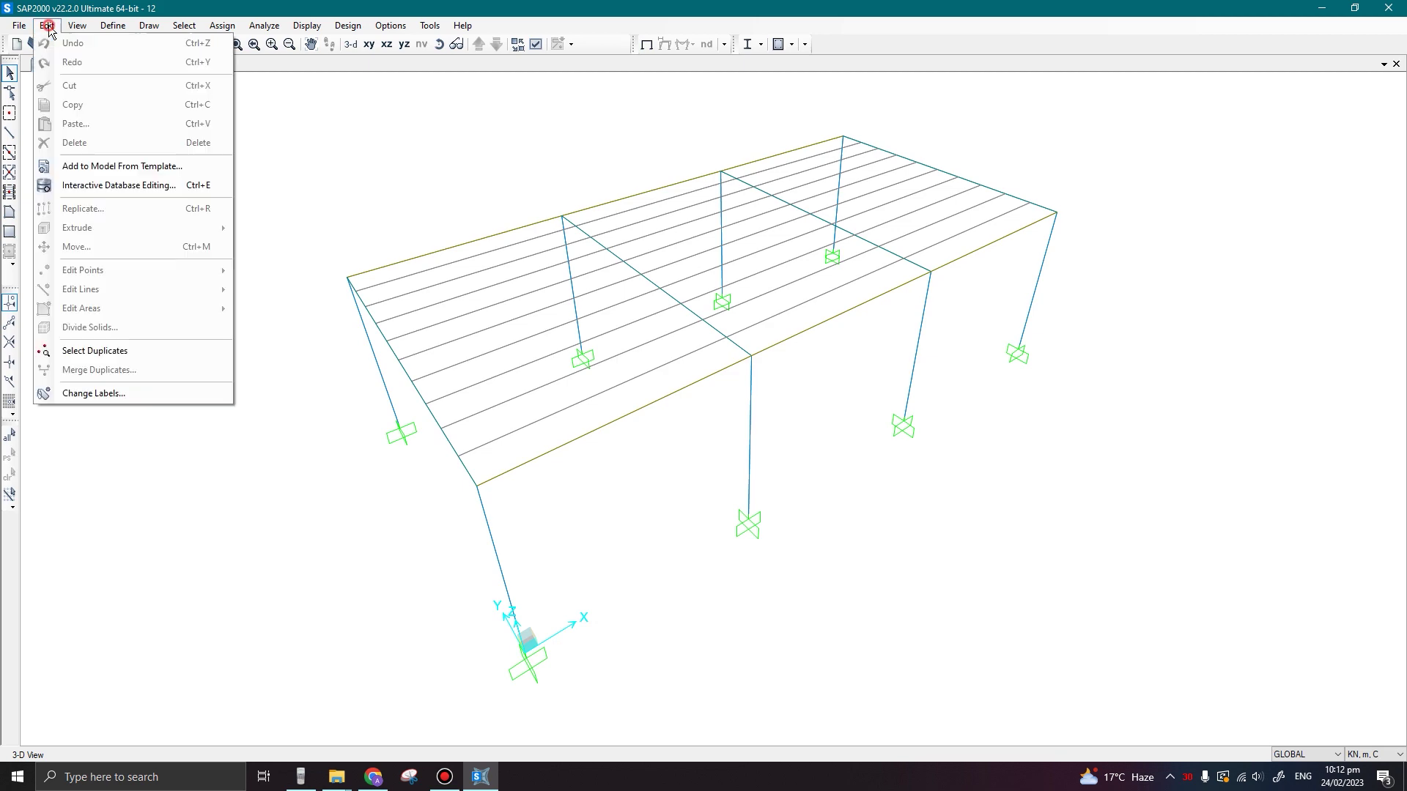
{"action": "left_click", "coordinate": [134, 186]}
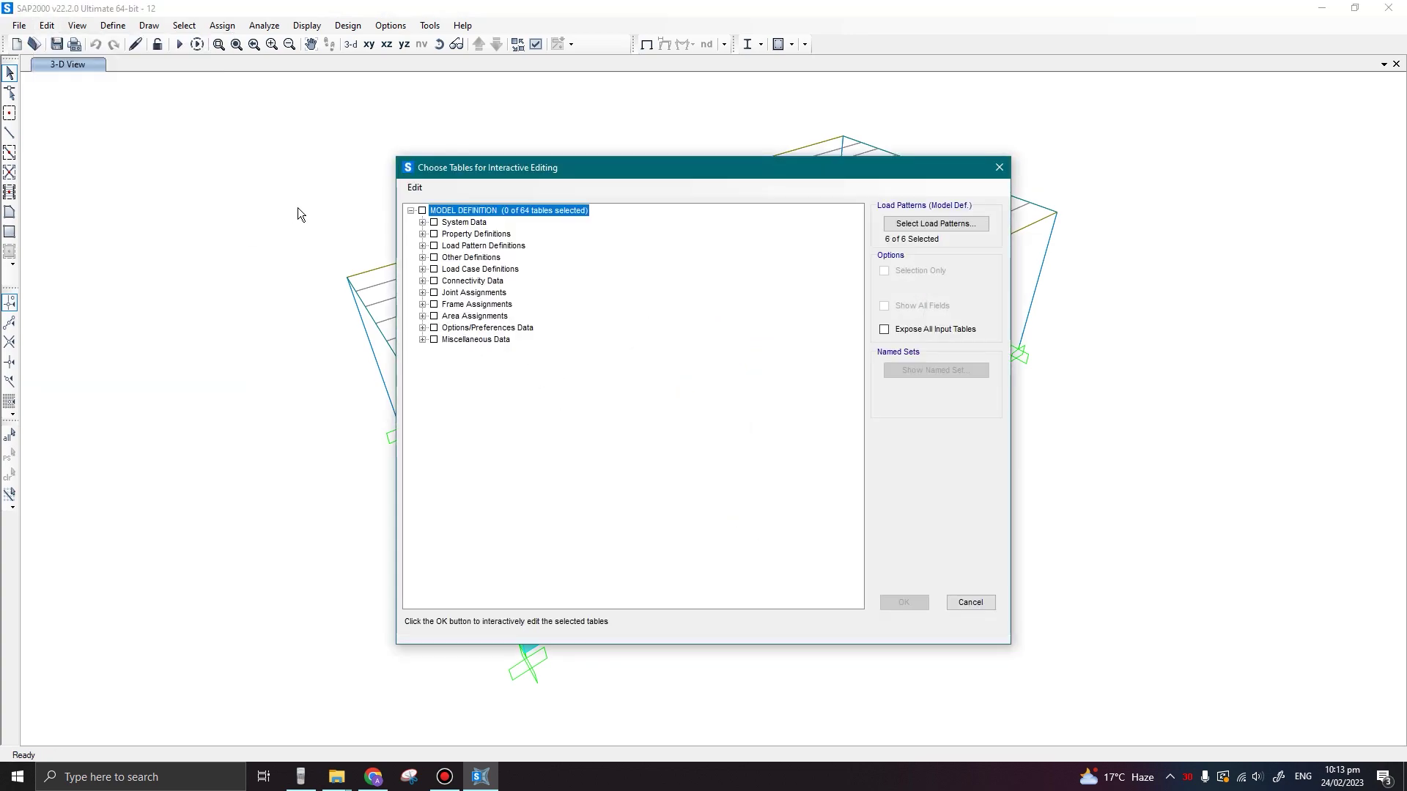
{"action": "left_click_drag", "start_coordinate": [538, 174], "coordinate": [555, 169]}
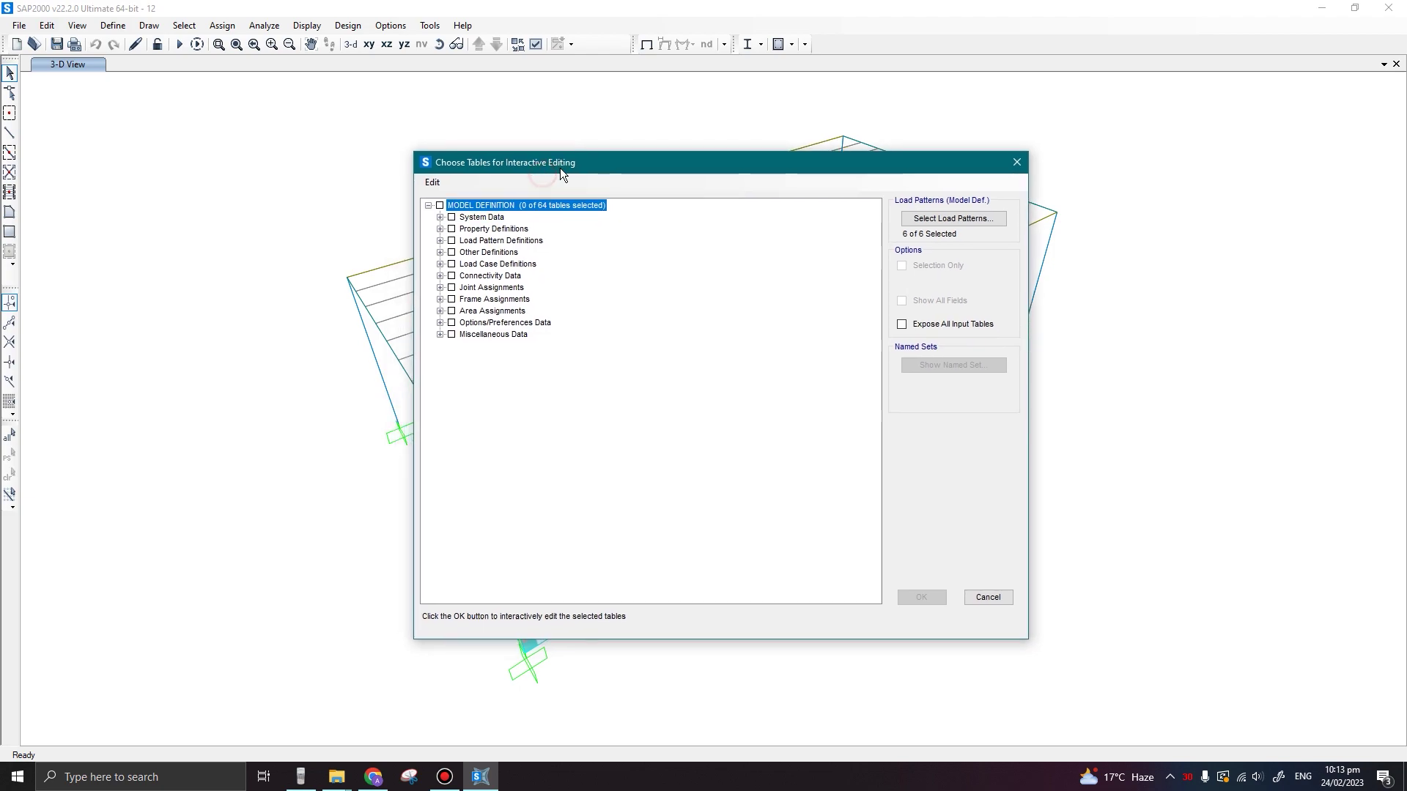
{"action": "left_click", "coordinate": [441, 241]}
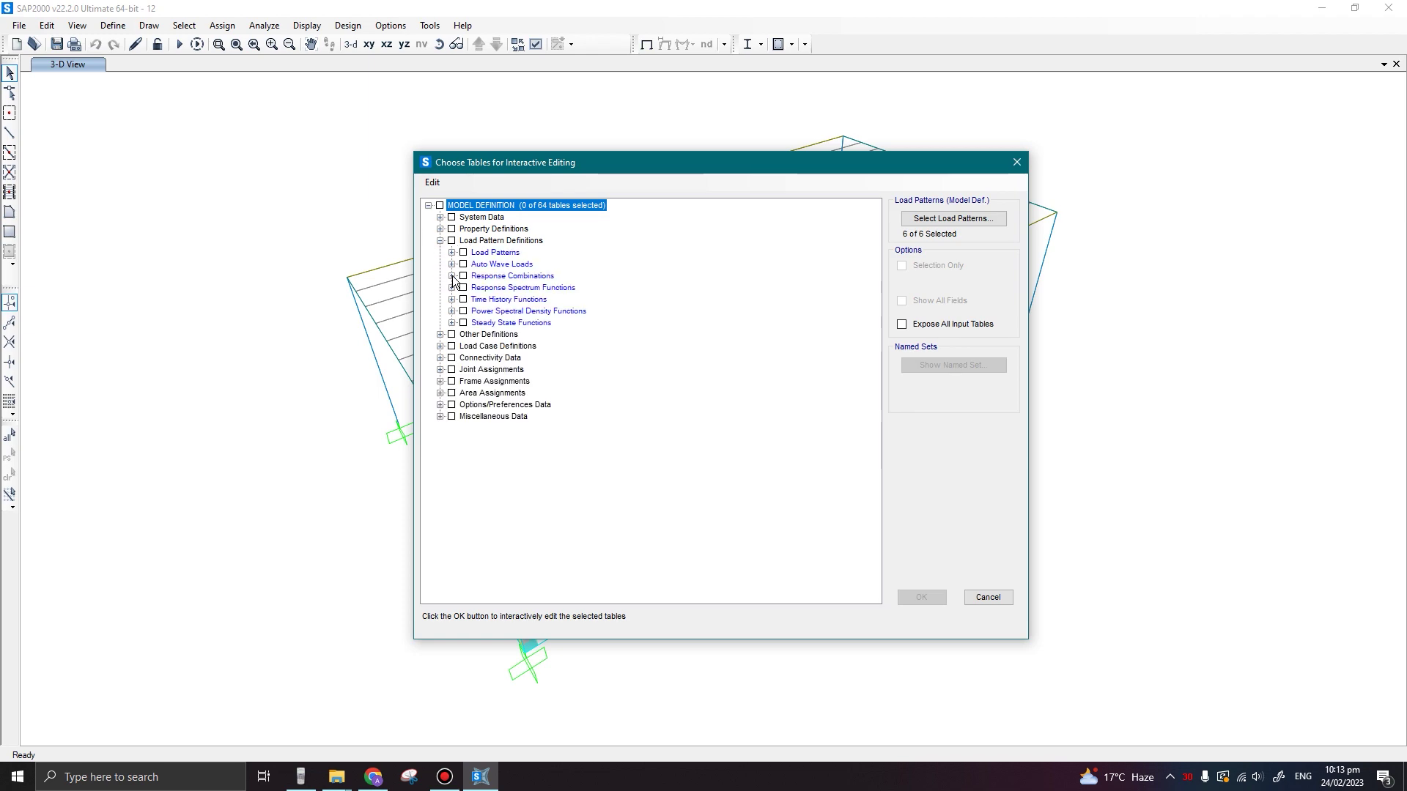
{"action": "left_click", "coordinate": [452, 276]}
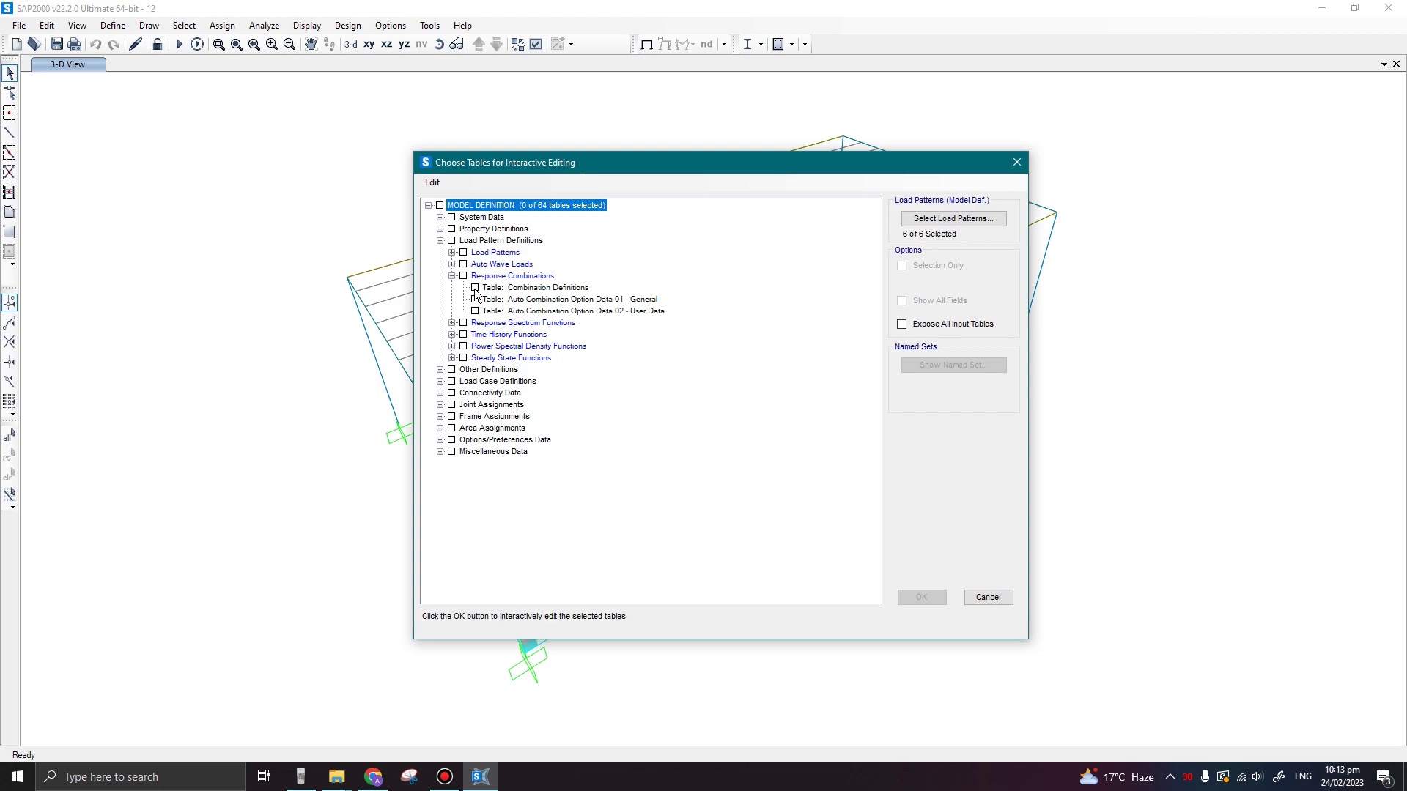
{"action": "left_click", "coordinate": [475, 289]}
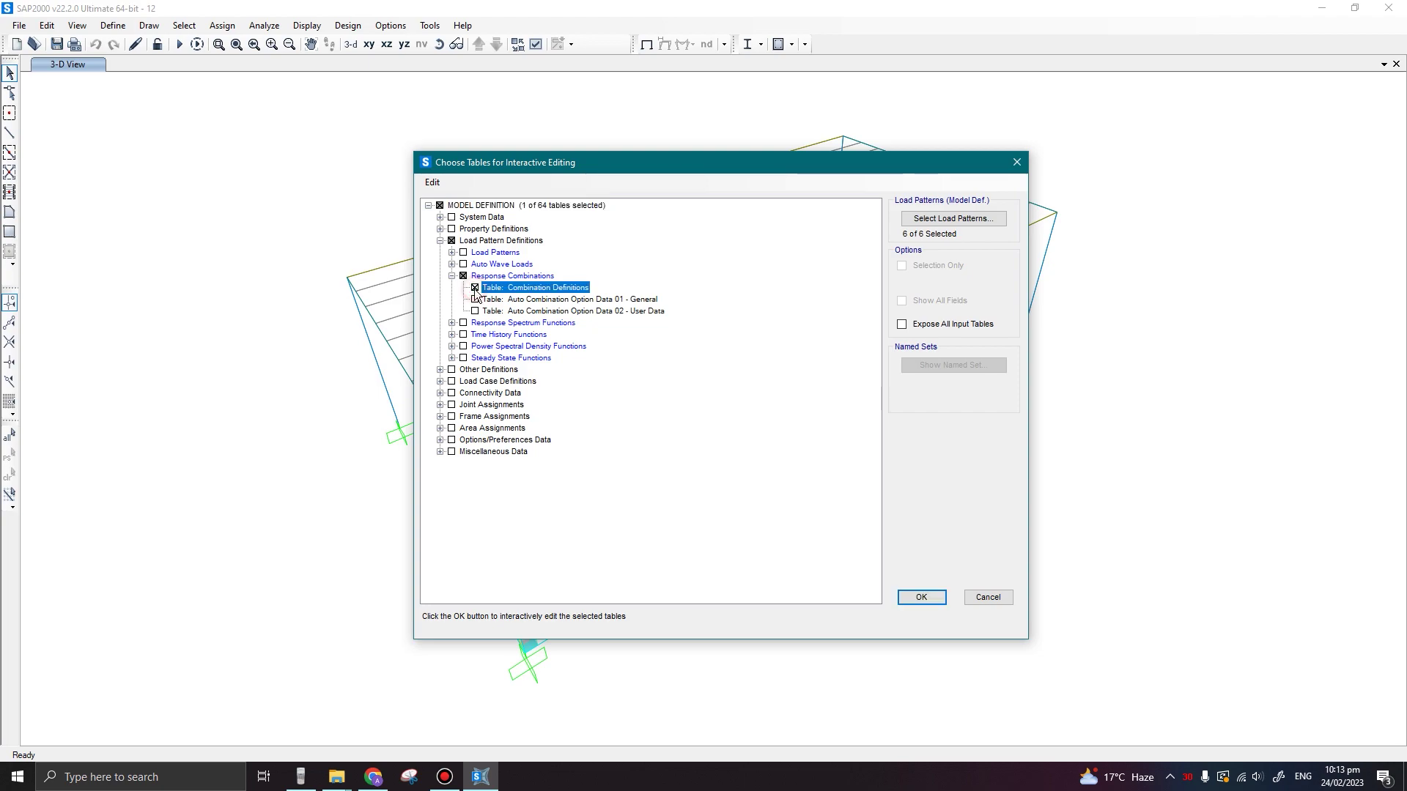
{"action": "left_click", "coordinate": [943, 219]}
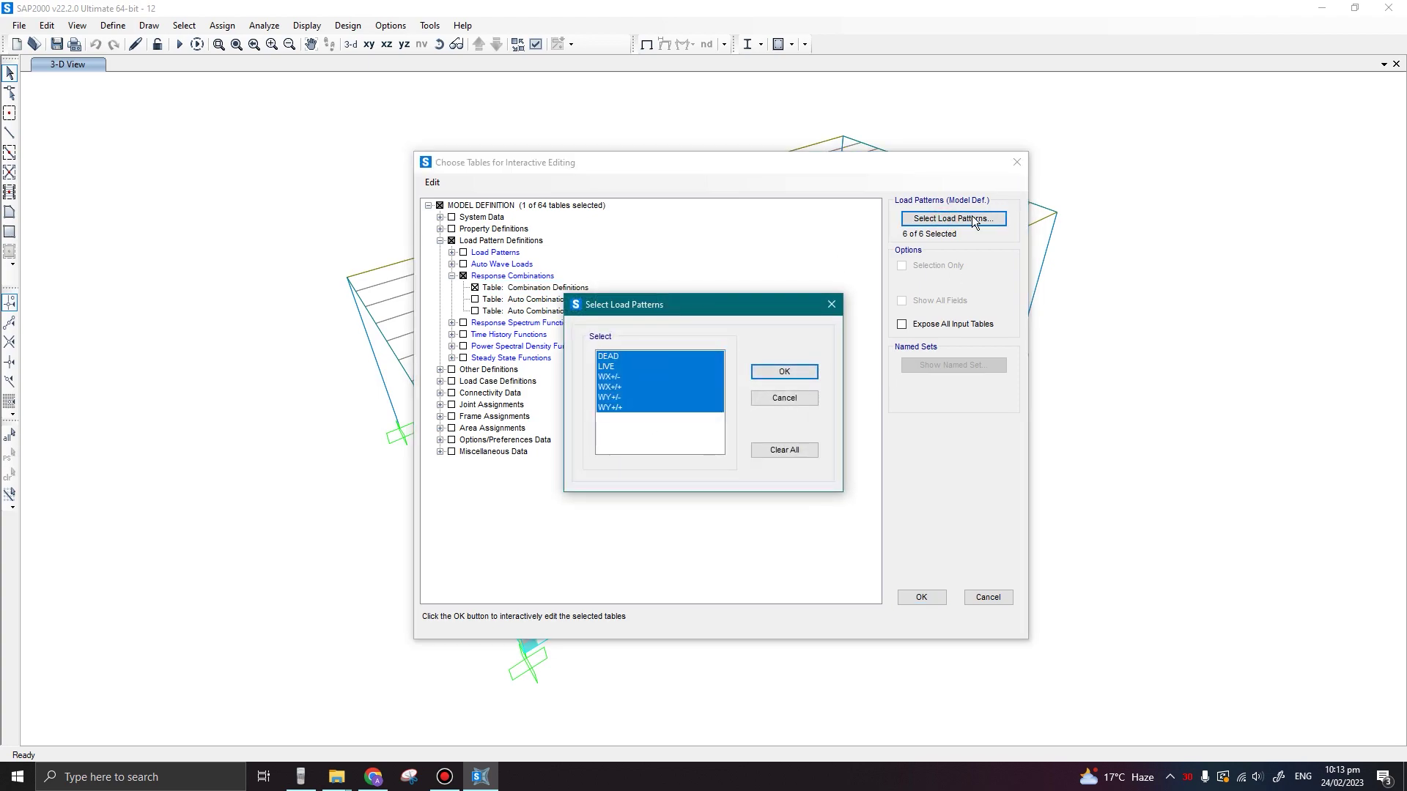
{"action": "left_click", "coordinate": [802, 397]}
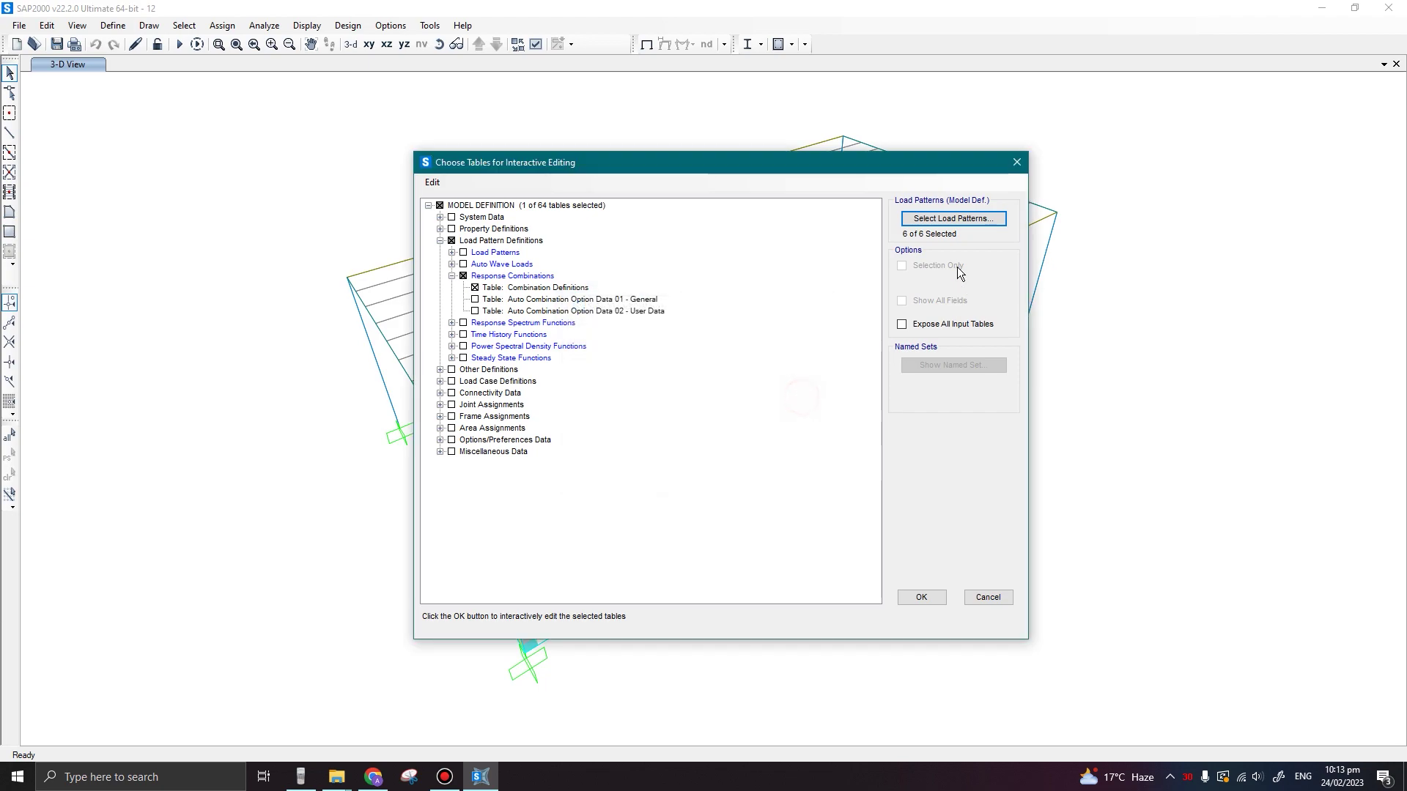
{"action": "left_click", "coordinate": [920, 597]}
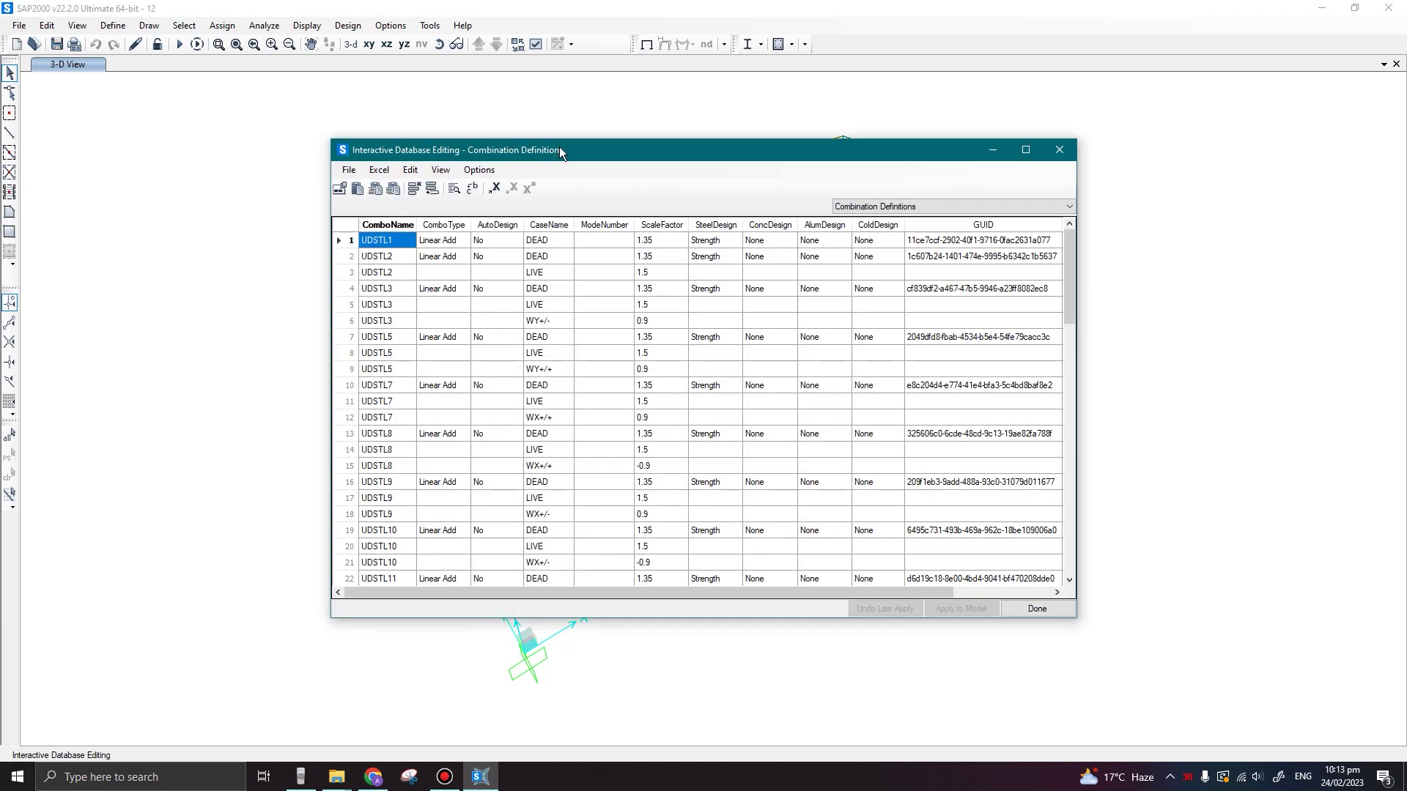
Look through the combination names, load cases and scale factors in the Combination Definitions table
{"action": "left_click_drag", "start_coordinate": [559, 140], "coordinate": [485, 146]}
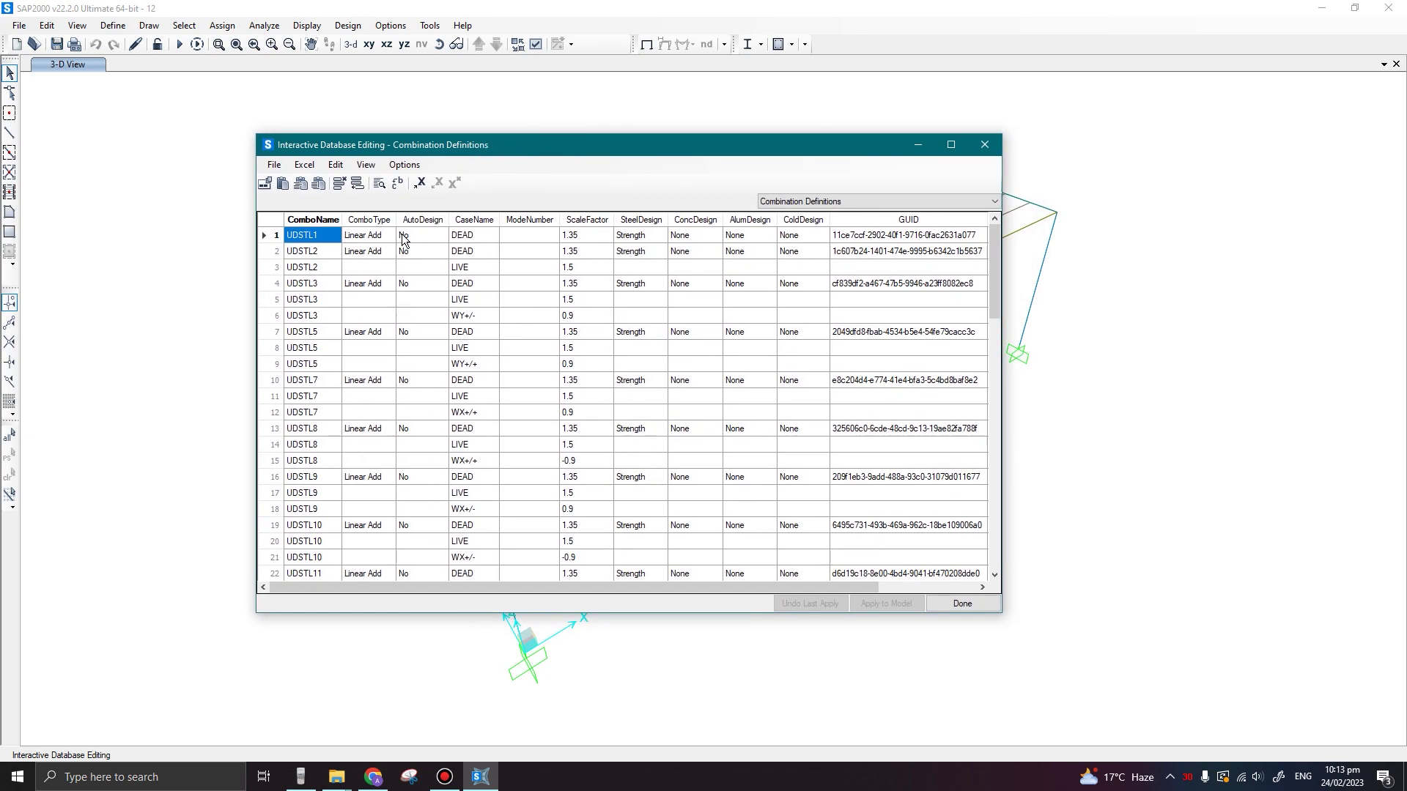
{"action": "scroll", "coordinate": [323, 287], "scroll_direction": "down", "scroll_amount": 18}
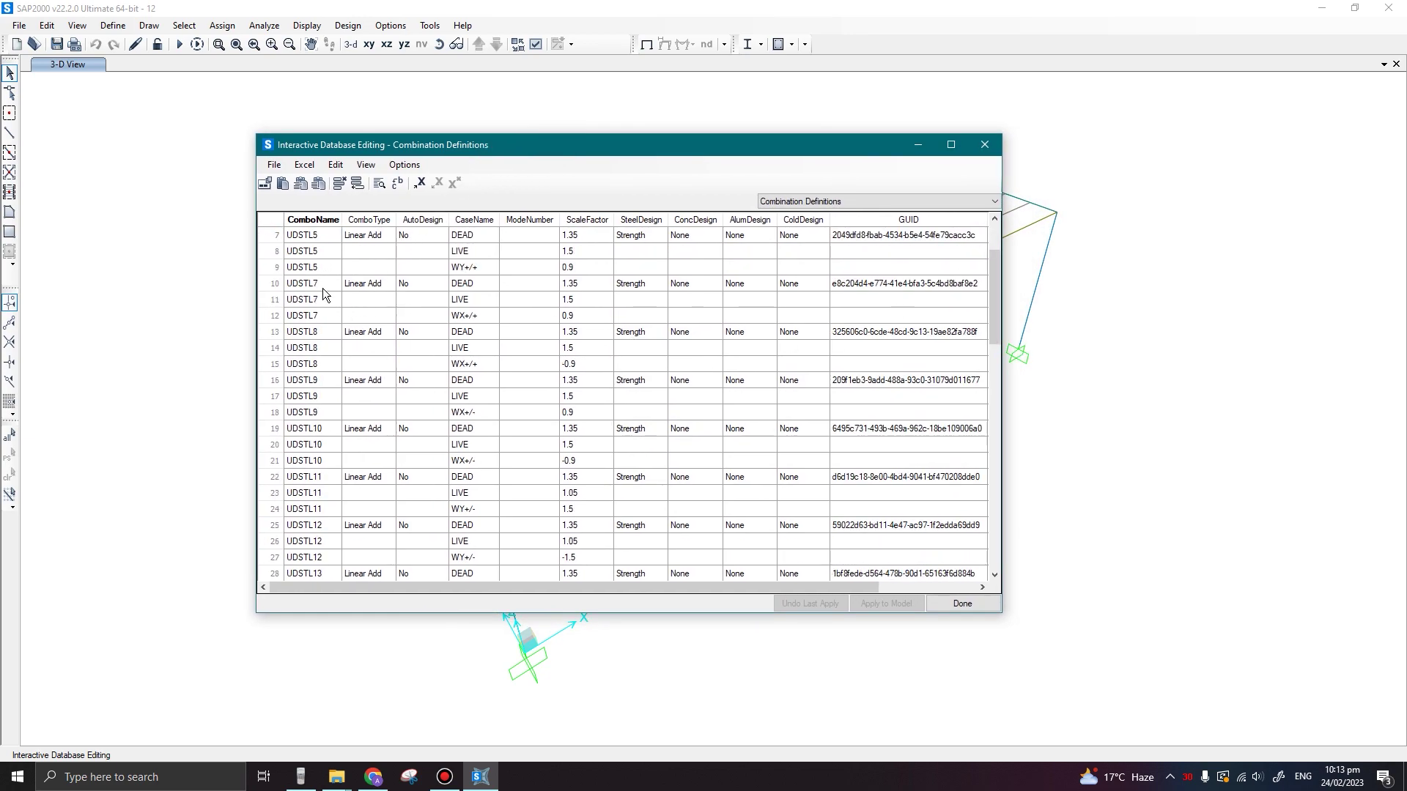
{"action": "scroll", "coordinate": [337, 475], "scroll_direction": "down", "scroll_amount": 2}
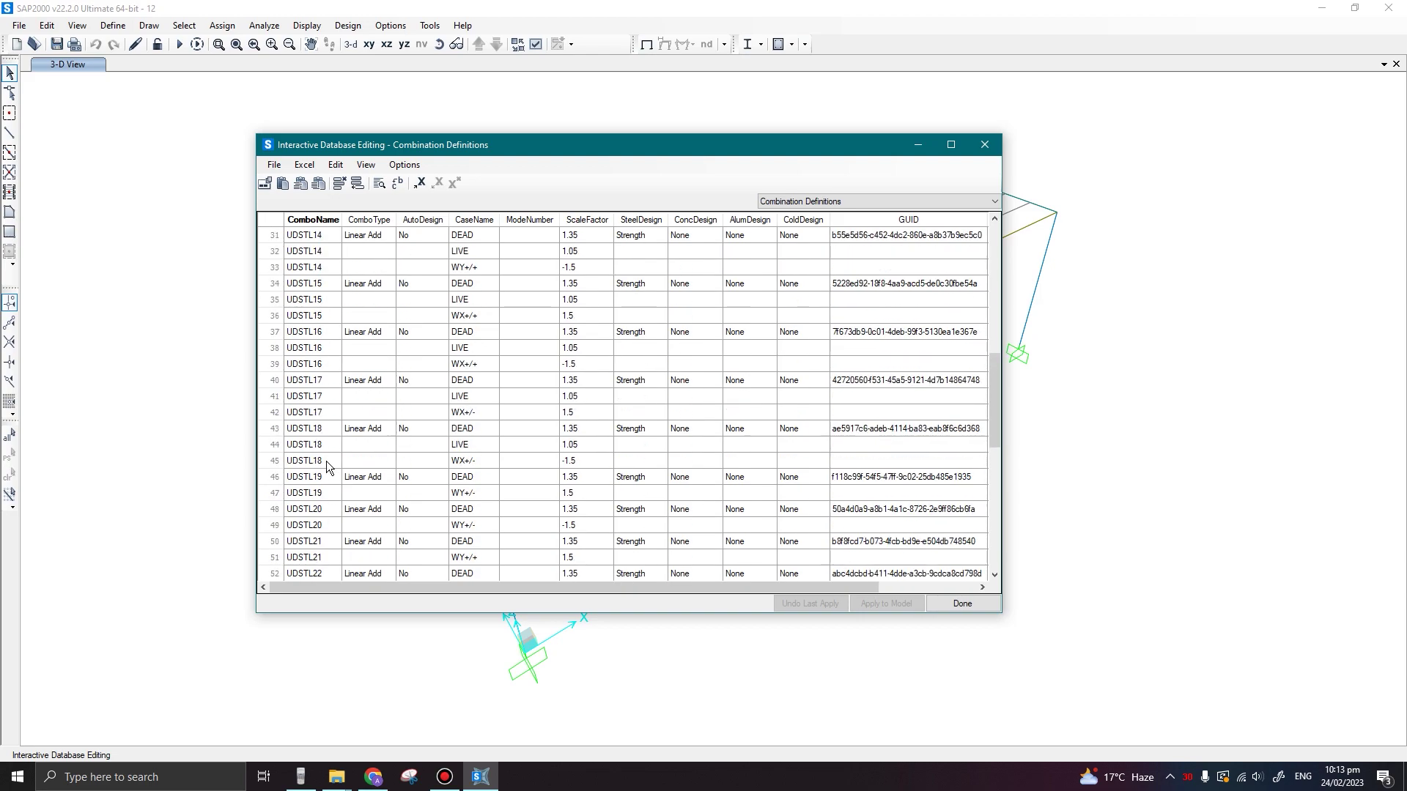
{"action": "scroll", "coordinate": [313, 503], "scroll_direction": "up", "scroll_amount": 12}
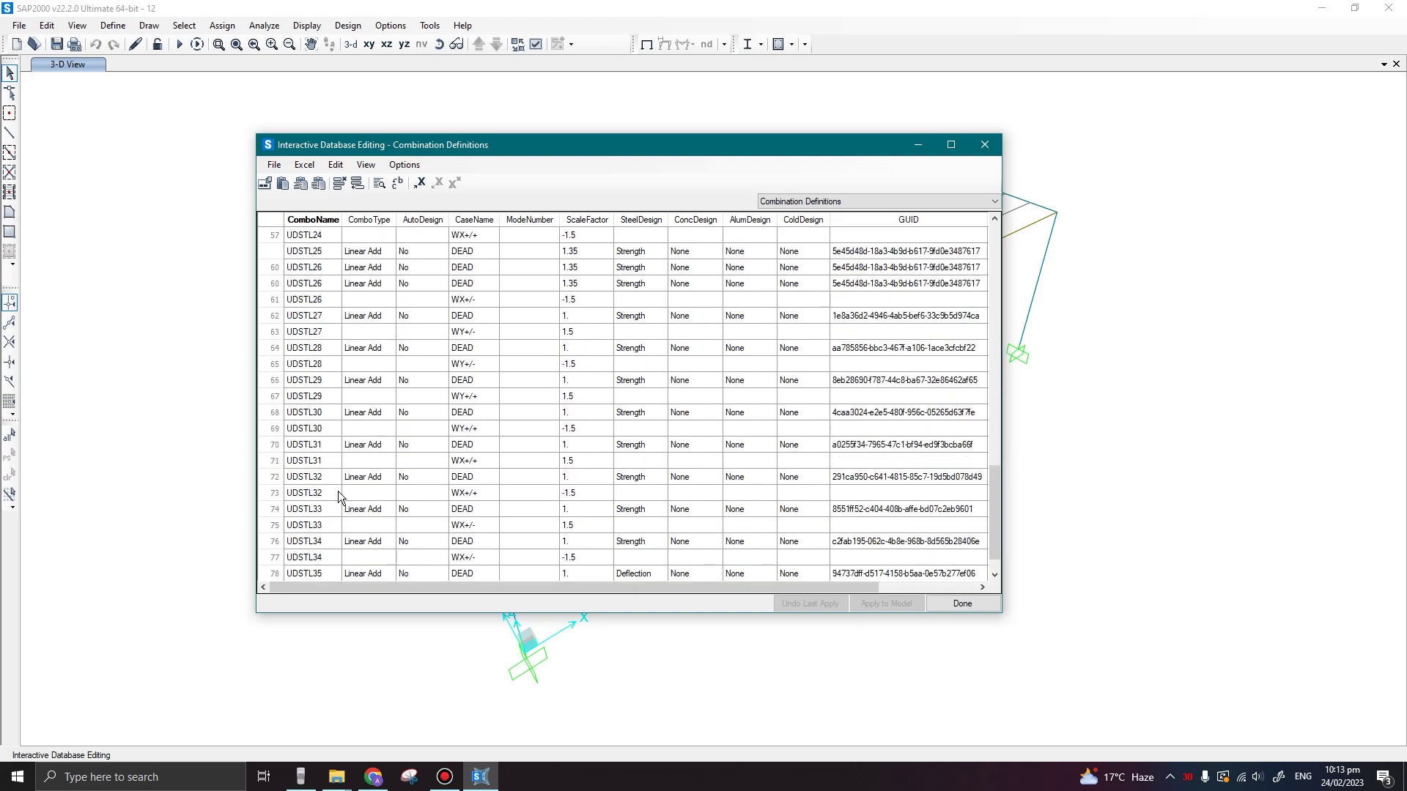
Export the Combination Definitions table to Excel, and switch to the maximized workbook for editing
{"action": "scroll", "coordinate": [348, 268], "scroll_direction": "up", "scroll_amount": 8}
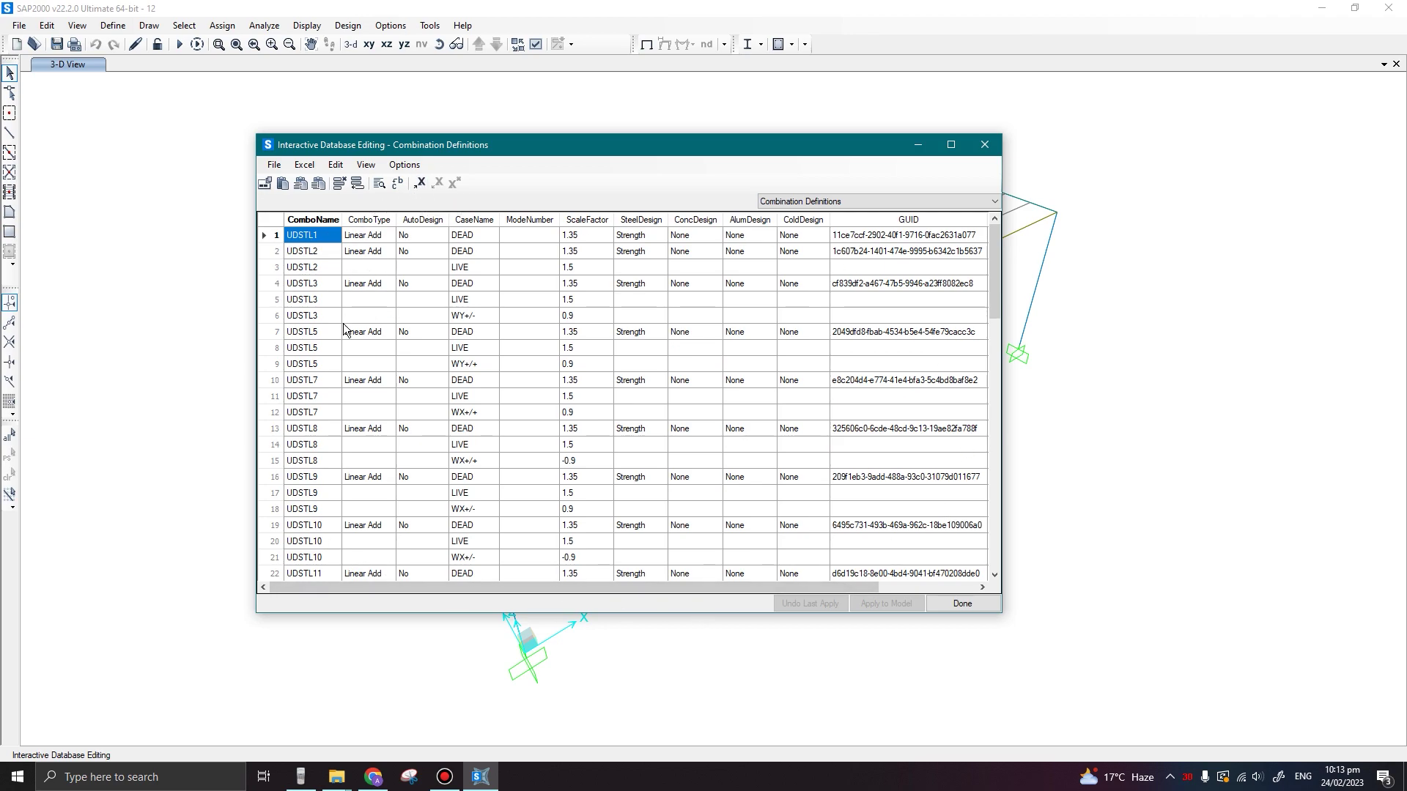
{"action": "left_click", "coordinate": [421, 184]}
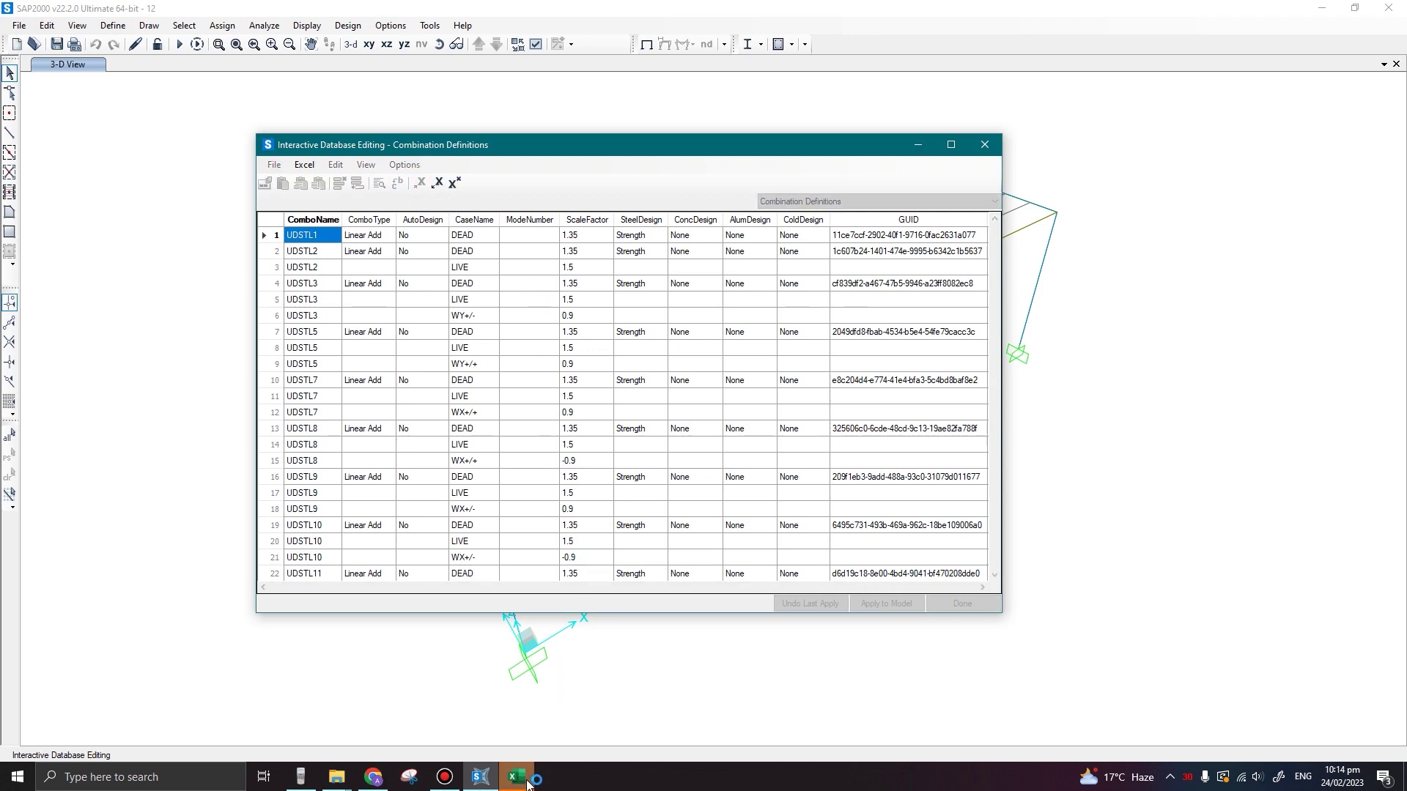
{"action": "left_click", "coordinate": [529, 783]}
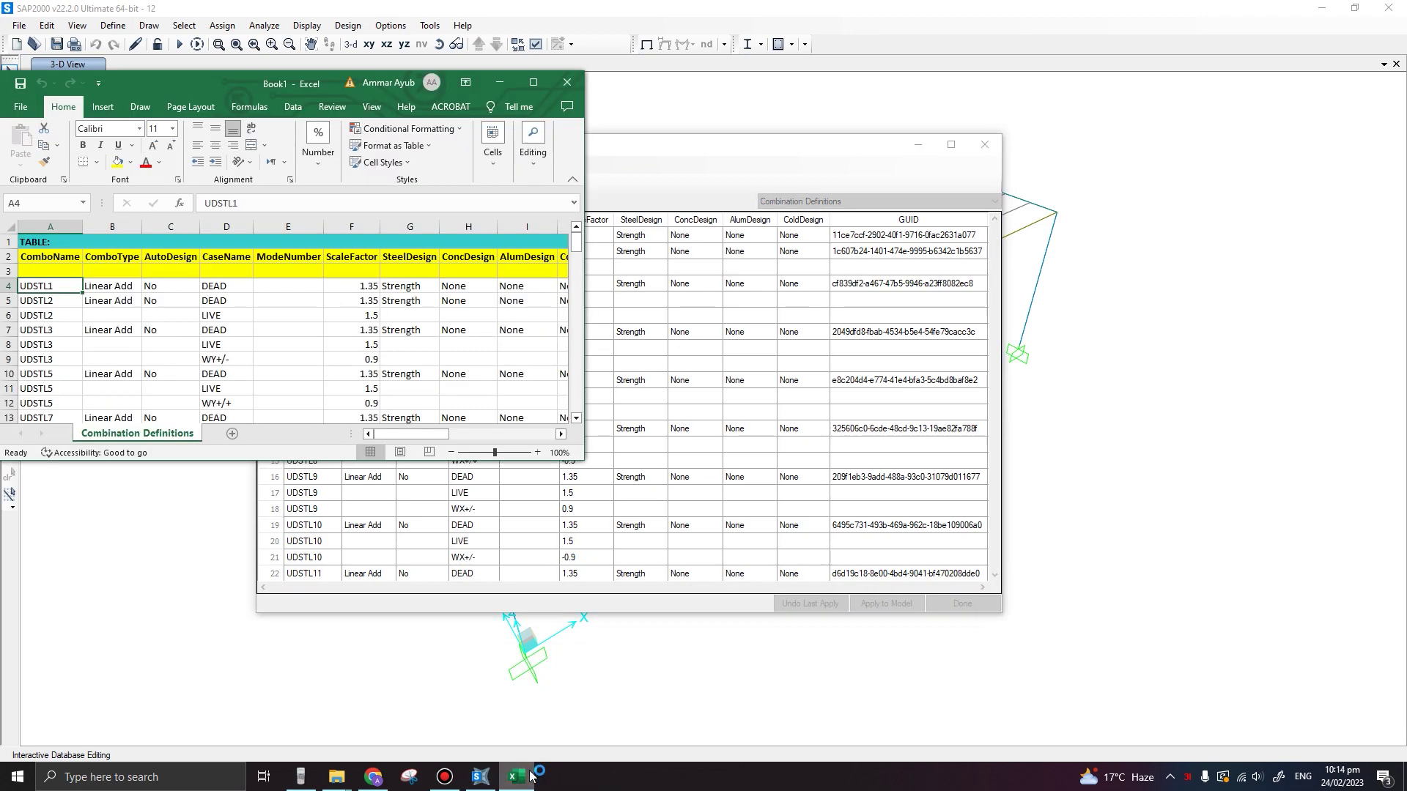
{"action": "left_click", "coordinate": [533, 85]}
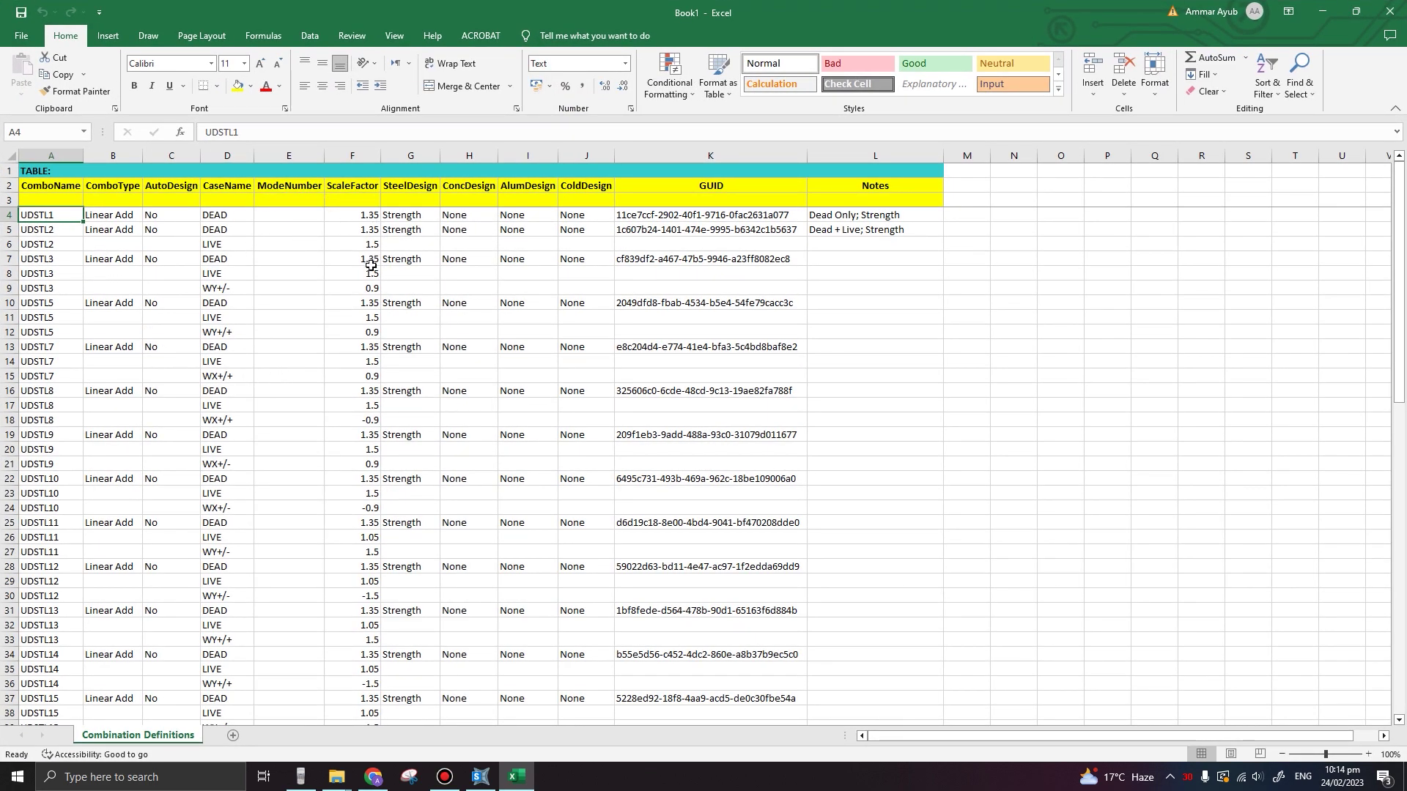
Identify the combinations with negative wind scale factors, and delete the three UDSTL8 rows from the worksheet
{"action": "scroll", "coordinate": [46, 318], "scroll_direction": "down", "scroll_amount": 1}
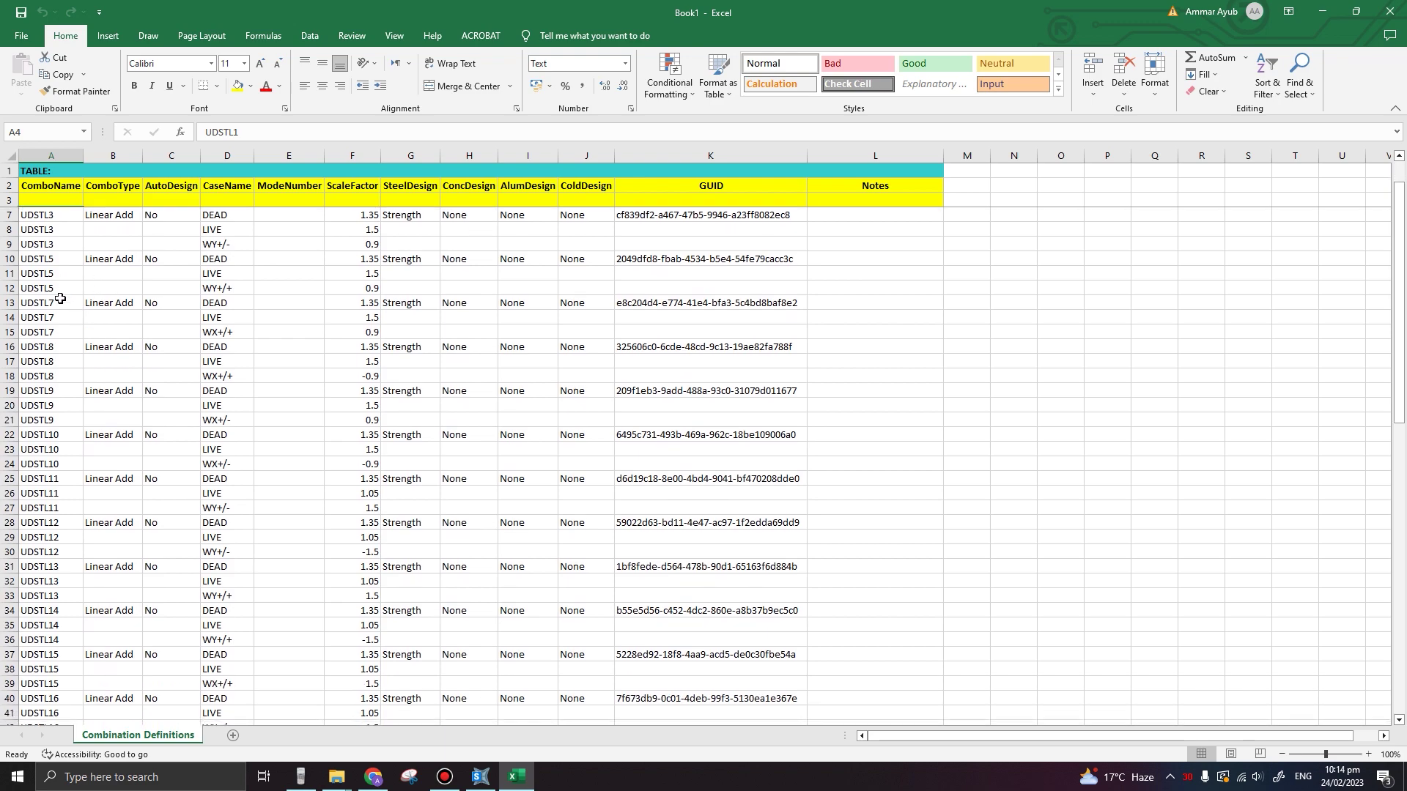
{"action": "left_click", "coordinate": [364, 376]}
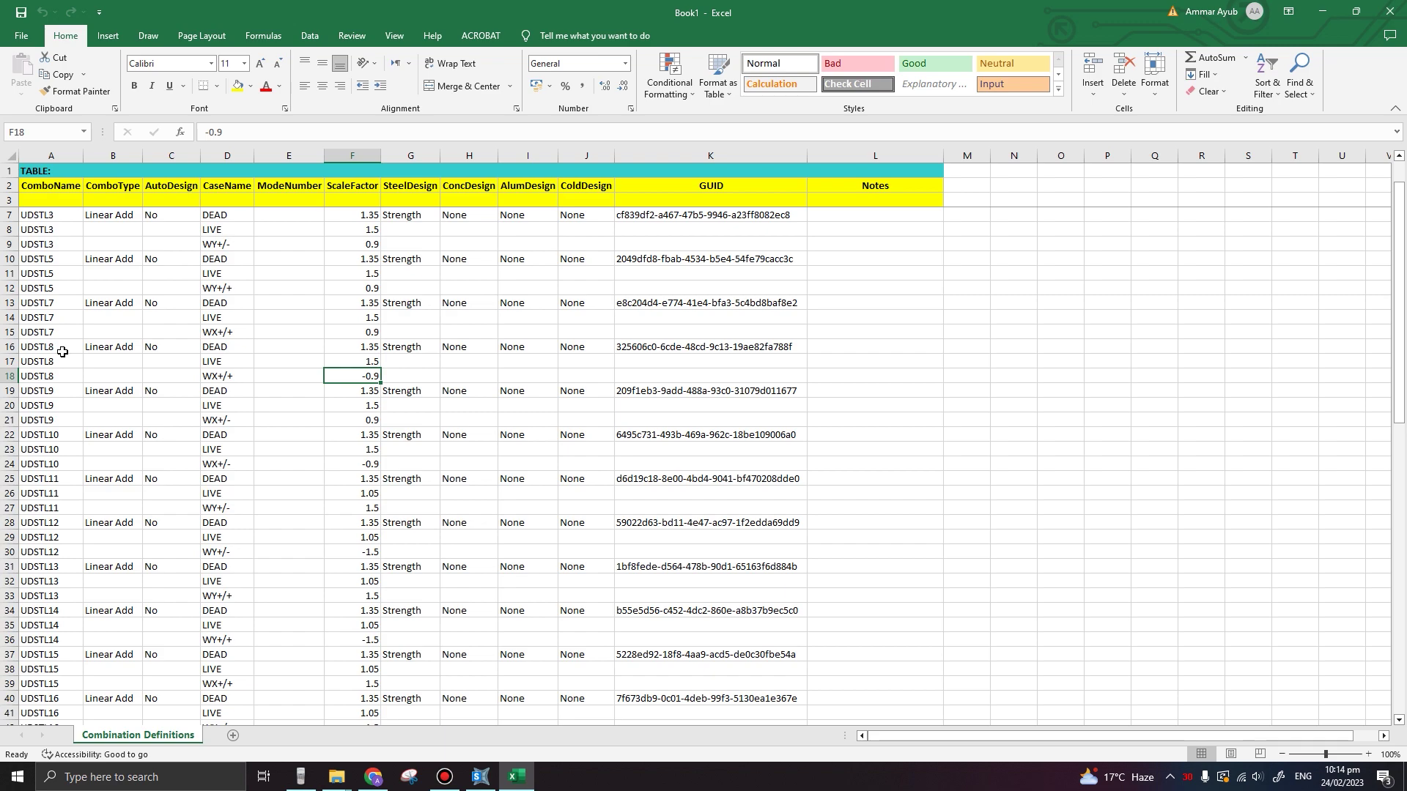
{"action": "left_click_drag", "start_coordinate": [10, 347], "coordinate": [305, 380]}
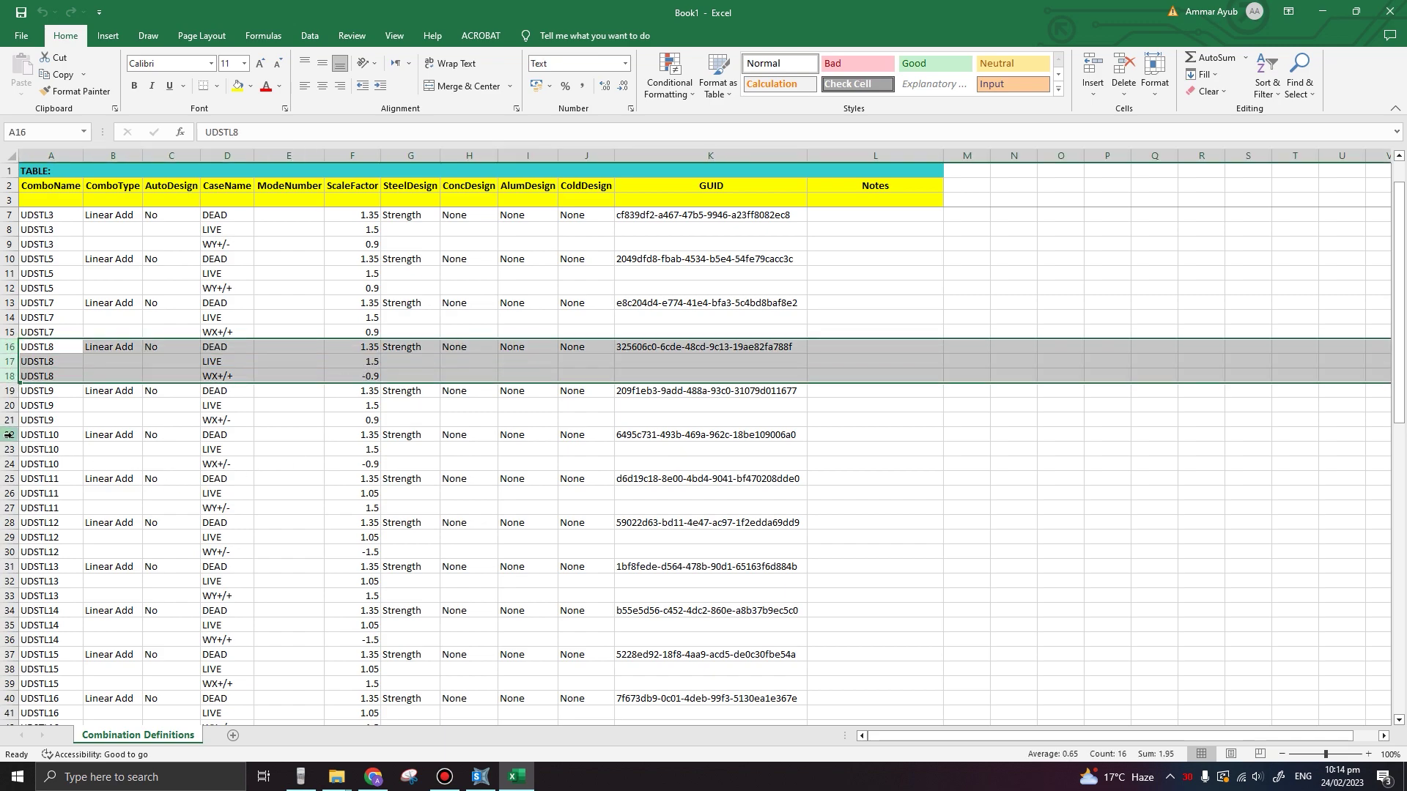
{"action": "left_click_drag", "start_coordinate": [9, 435], "coordinate": [11, 465]}
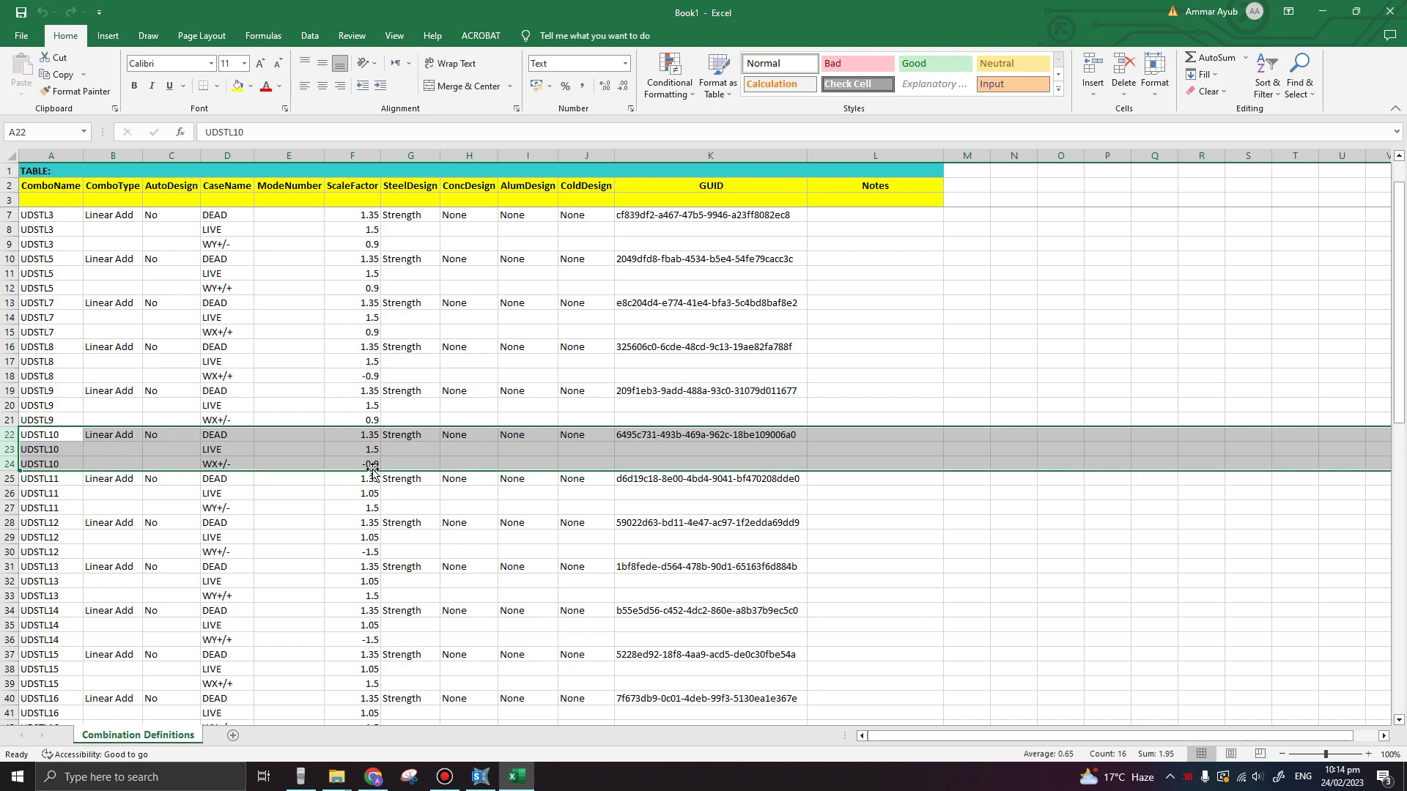
{"action": "left_click_drag", "start_coordinate": [10, 522], "coordinate": [10, 537]}
{"action": "scroll", "coordinate": [85, 396], "scroll_direction": "up", "scroll_amount": 1}
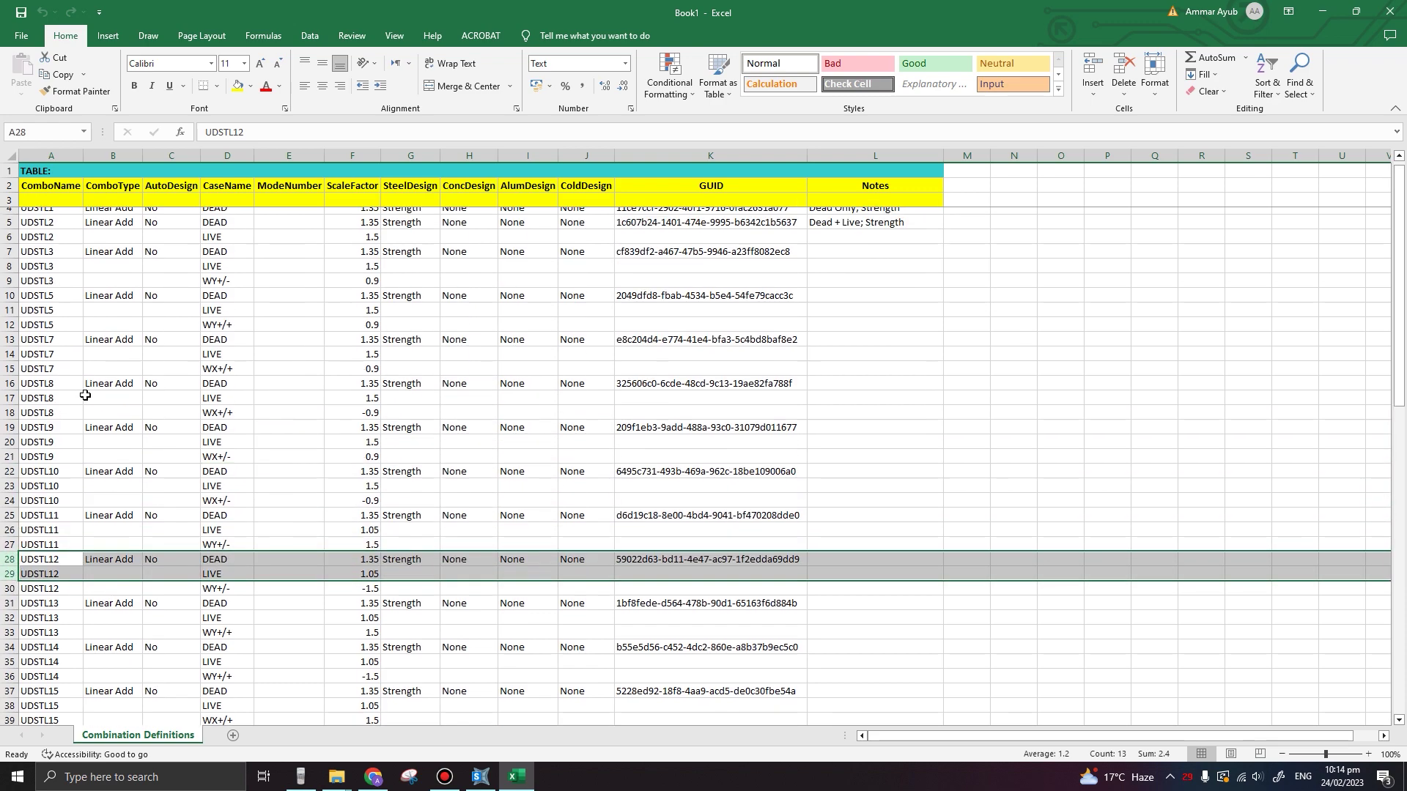
{"action": "left_click", "coordinate": [509, 347]}
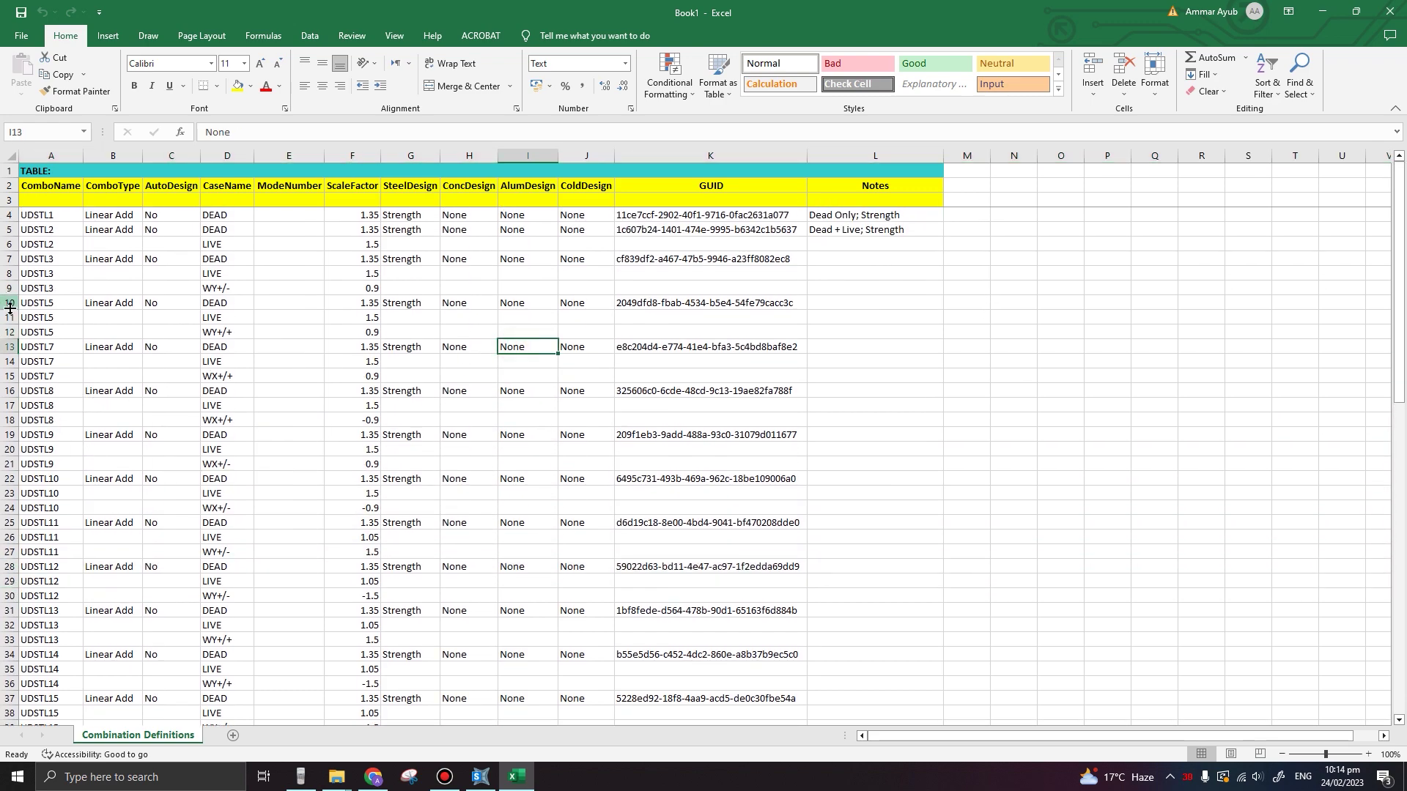
{"action": "left_click_drag", "start_coordinate": [10, 390], "coordinate": [11, 425]}
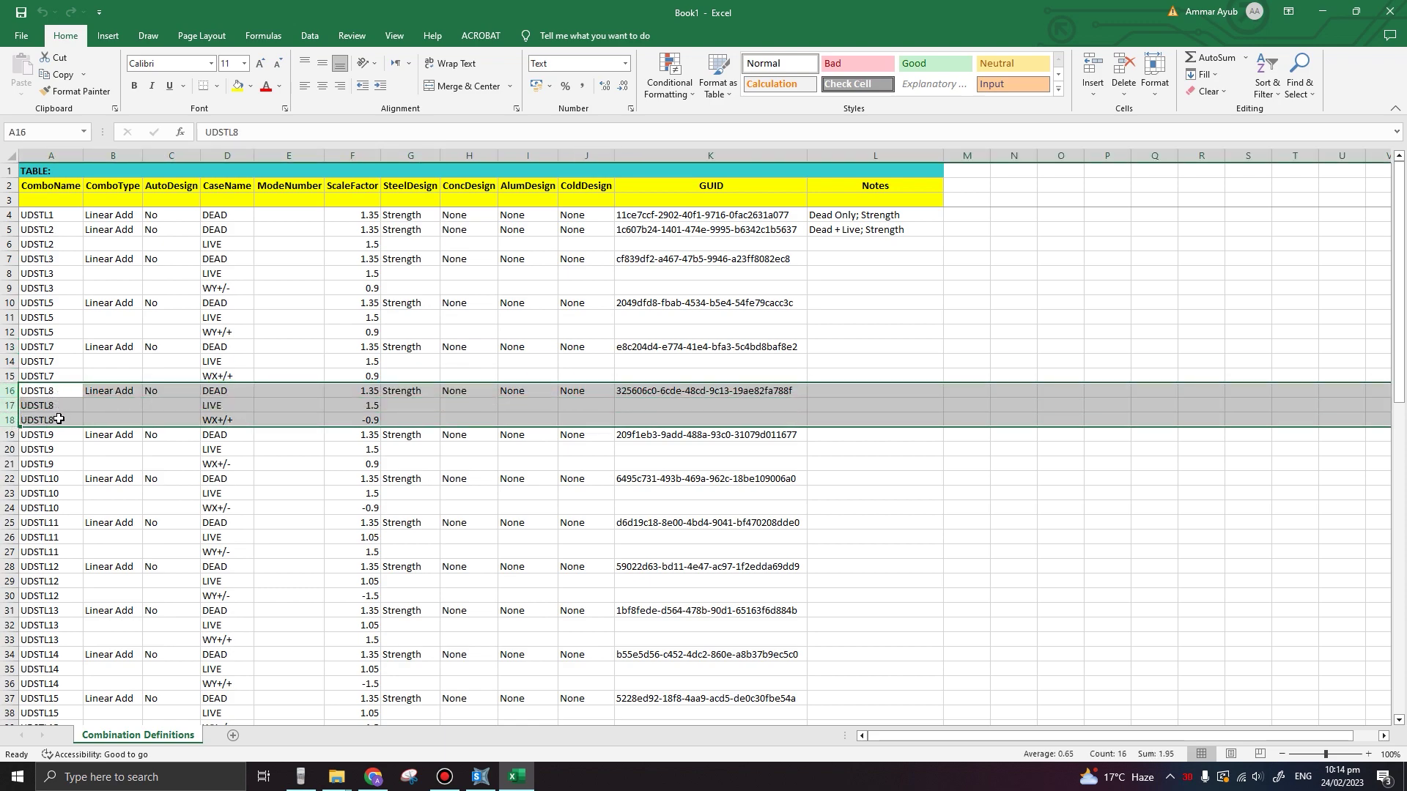
{"action": "right_click", "coordinate": [12, 392]}
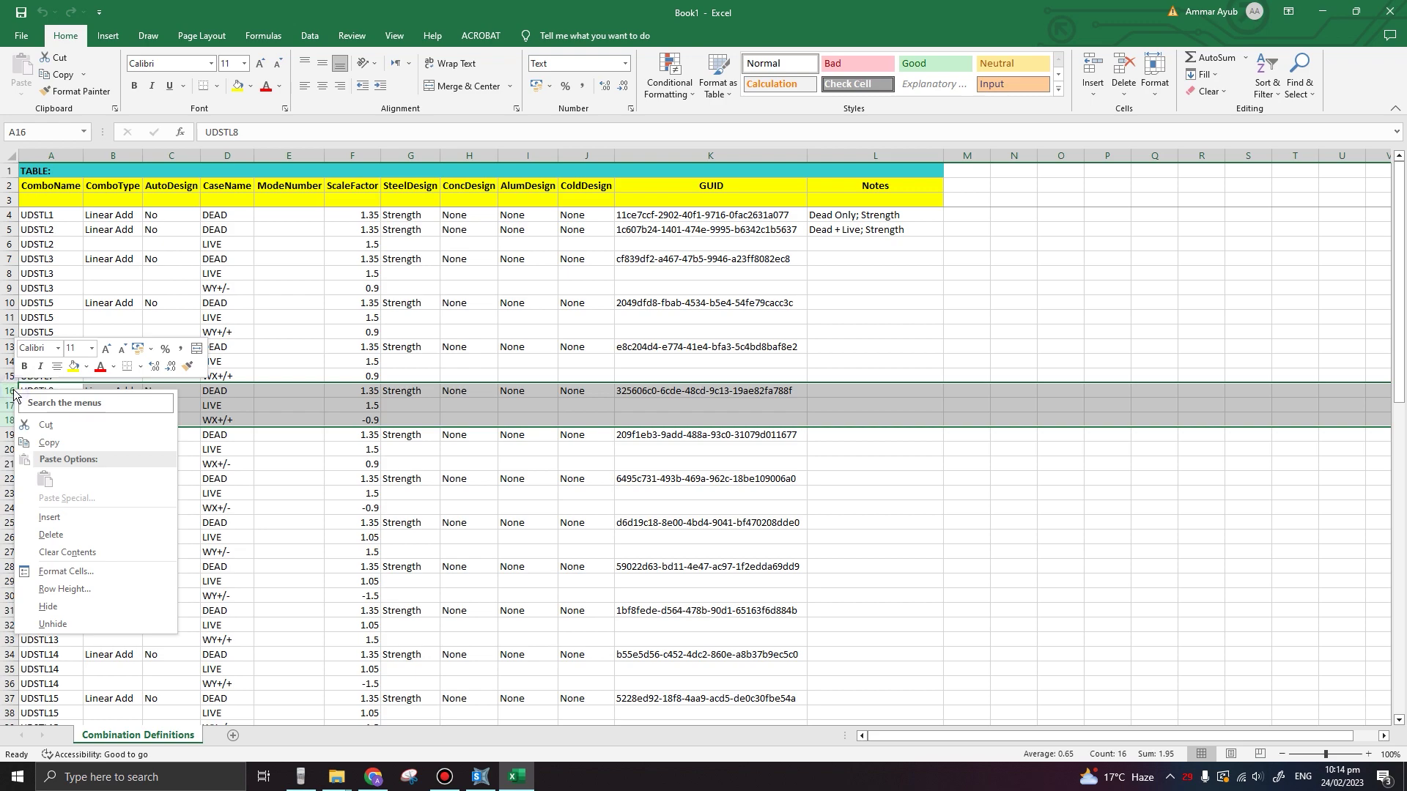
{"action": "left_click", "coordinate": [54, 542]}
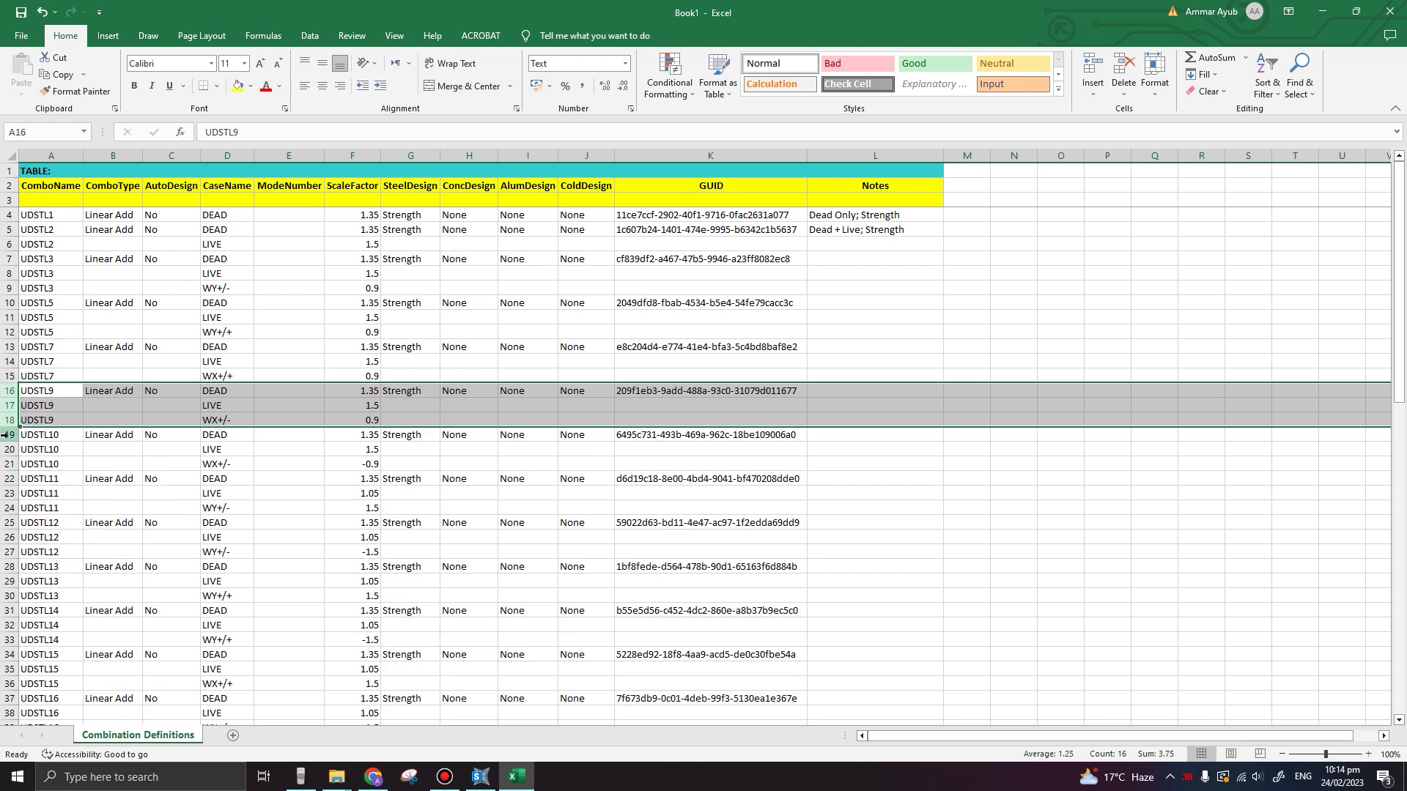
Delete all rows of the negative-wind combinations UDSTL10, UDSTL12, UDSTL14, UDSTL16 and UDSTL18
{"action": "left_click_drag", "start_coordinate": [4, 435], "coordinate": [4, 464]}
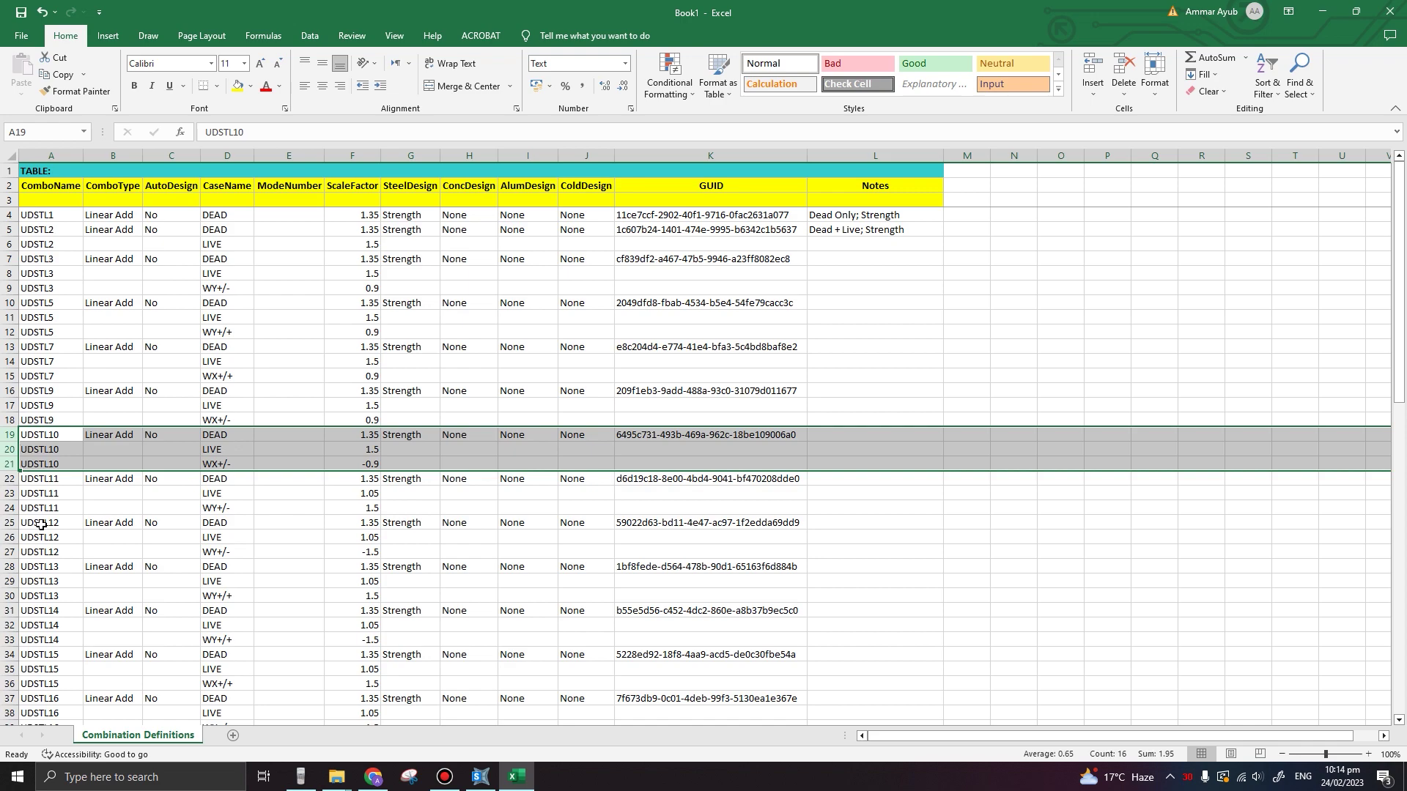
{"action": "key", "text": "ctrl+minus"}
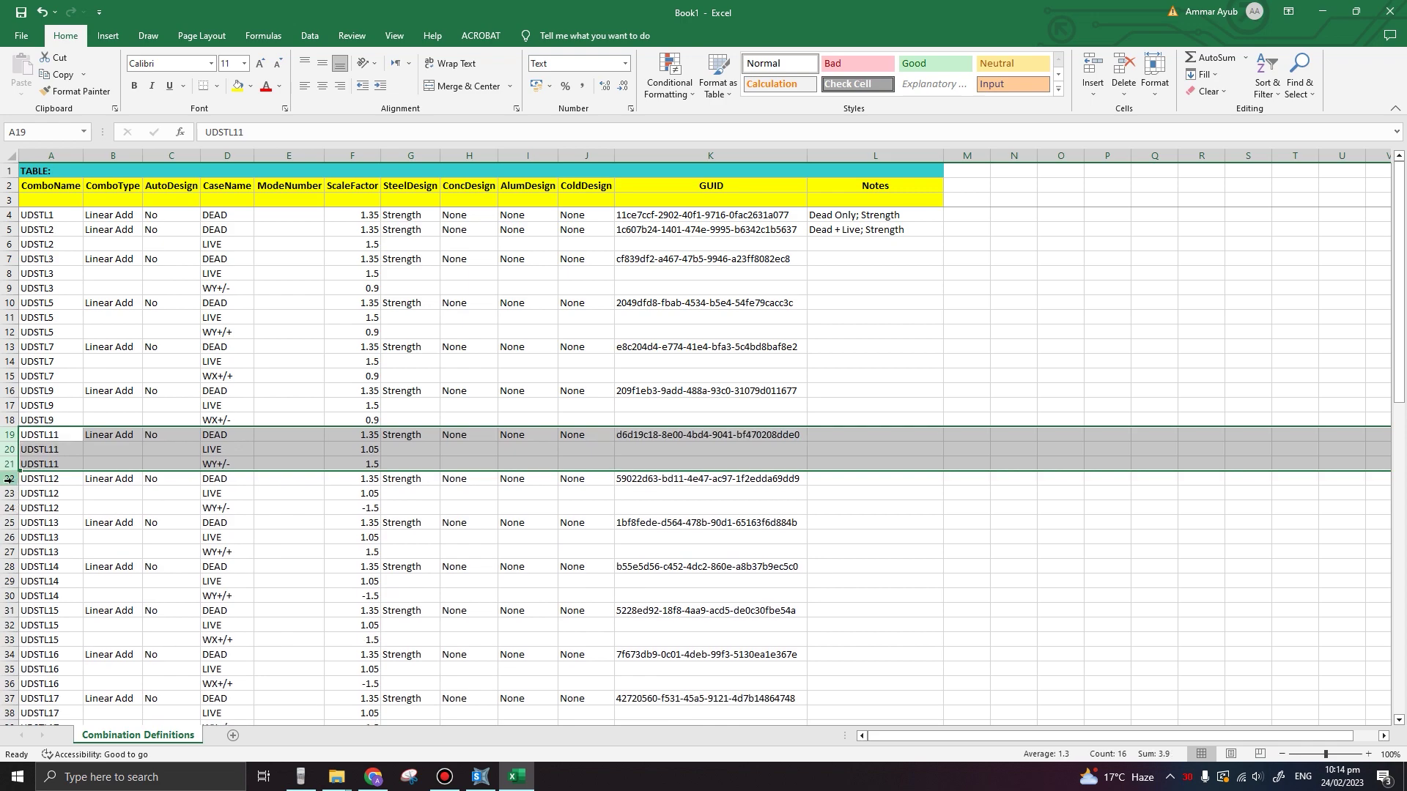
{"action": "left_click_drag", "start_coordinate": [9, 478], "coordinate": [11, 507]}
{"action": "key", "text": "ctrl+minus"}
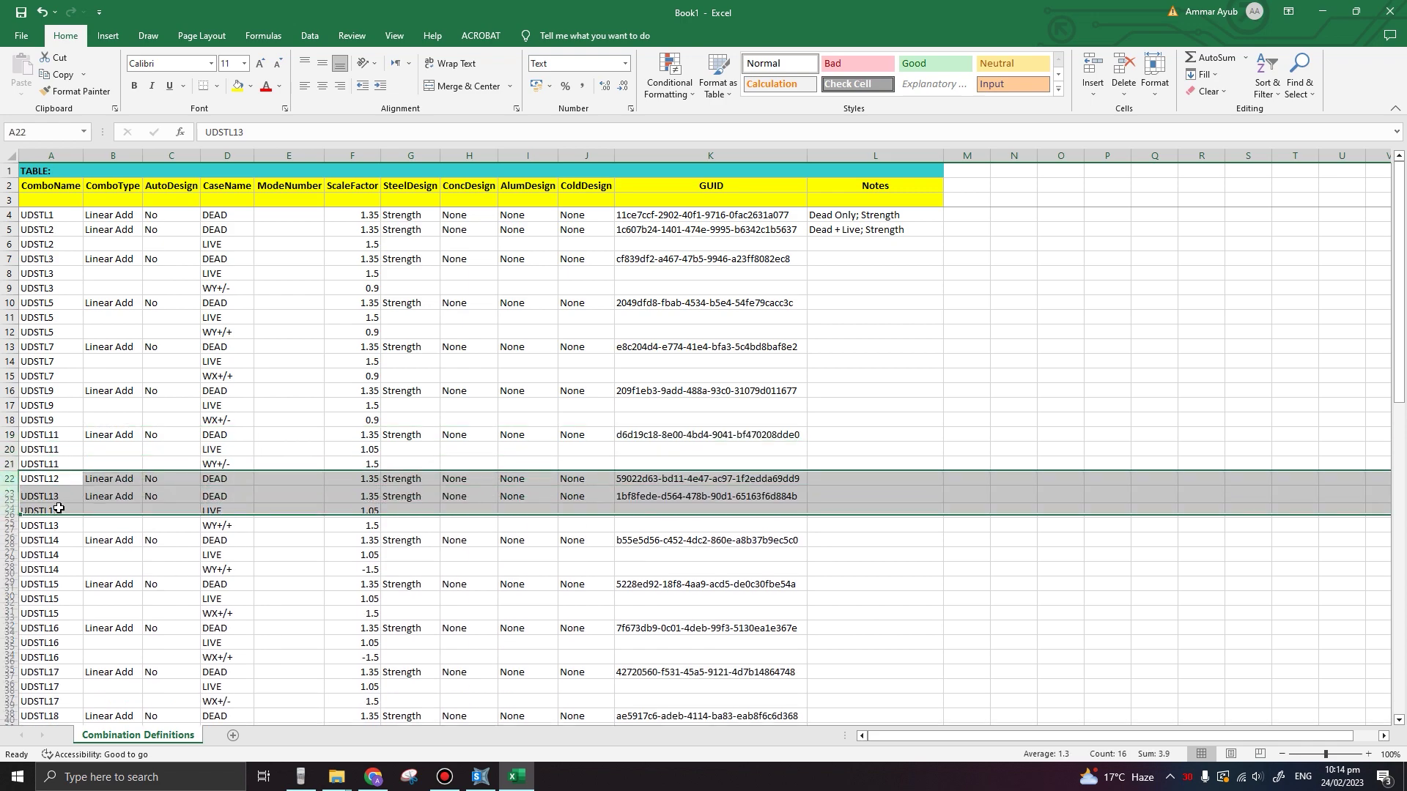
{"action": "left_click_drag", "start_coordinate": [11, 523], "coordinate": [6, 639]}
{"action": "key", "text": "ctrl+minus"}
{"action": "key", "text": "ctrl+minus"}
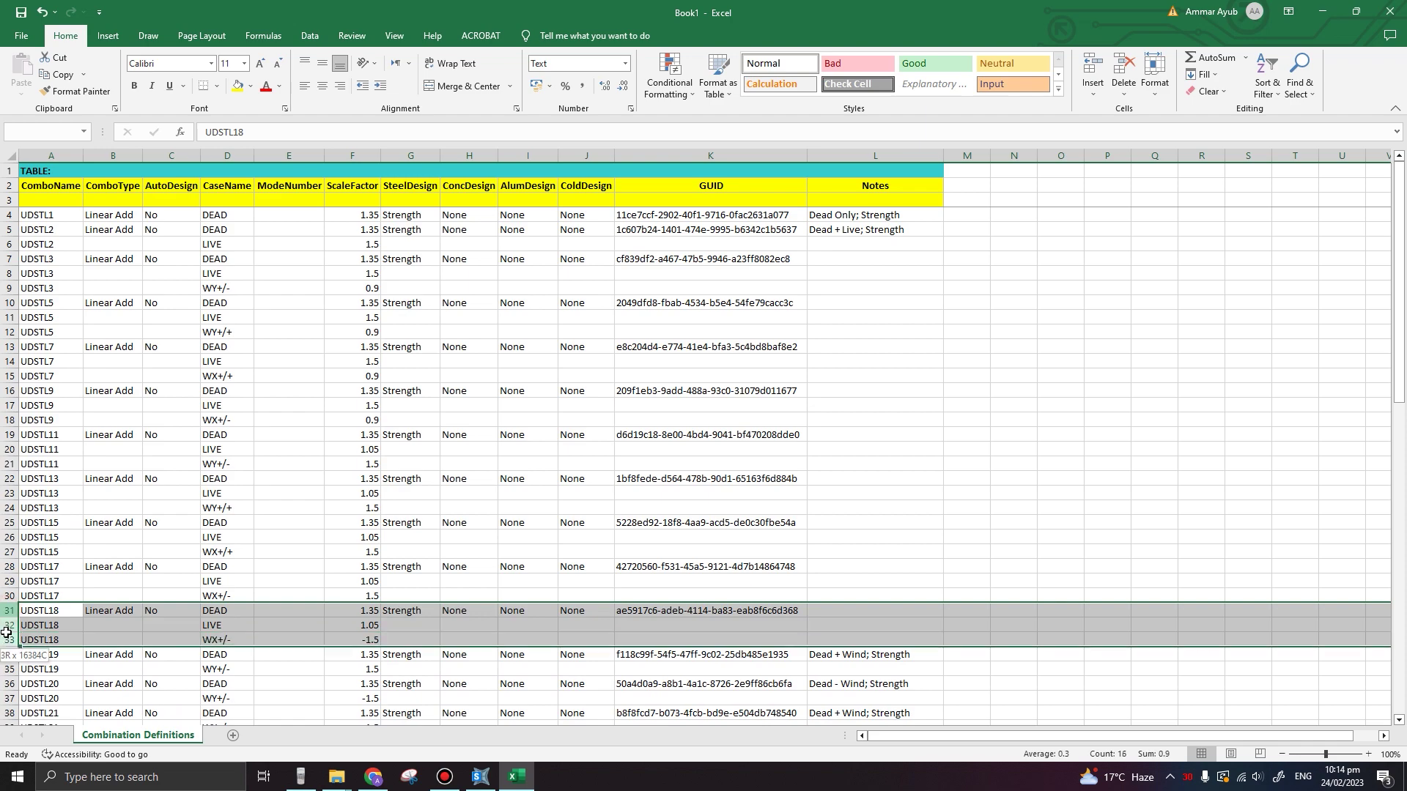
{"action": "key", "text": "ctrl+minus"}
Delete the rows of the negative-wind combinations UDSTL20, UDSTL22, UDSTL24, UDSTL26 and UDSTL28
{"action": "scroll", "coordinate": [59, 555], "scroll_direction": "down", "scroll_amount": 3}
{"action": "scroll", "coordinate": [60, 555], "scroll_direction": "down", "scroll_amount": 1}
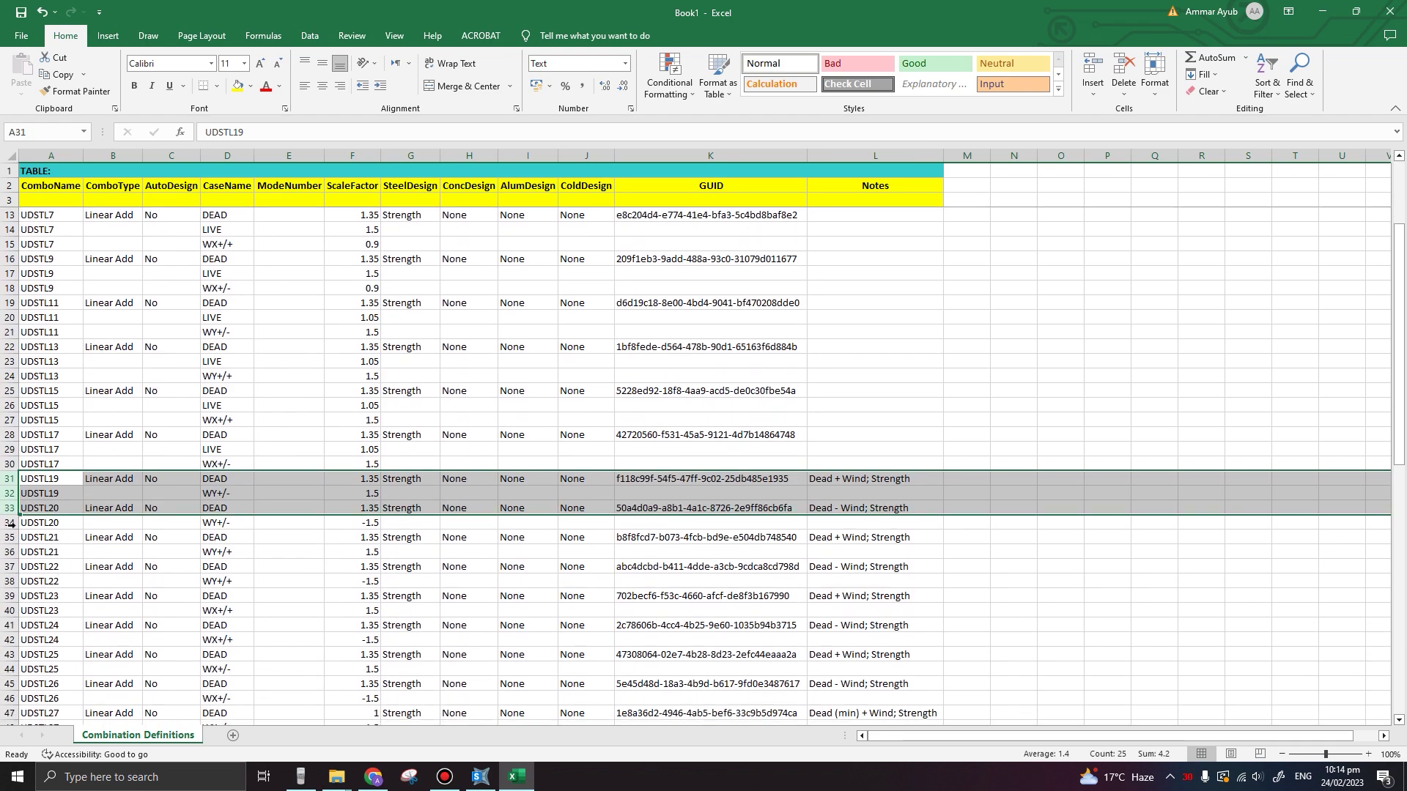
{"action": "left_click_drag", "start_coordinate": [11, 511], "coordinate": [11, 584]}
{"action": "key", "text": "ctrl+minus"}
{"action": "key", "text": "ctrl+minus"}
{"action": "key", "text": "ctrl+minus"}
{"action": "left_click_drag", "start_coordinate": [9, 599], "coordinate": [9, 609]}
{"action": "scroll", "coordinate": [9, 625], "scroll_direction": "down", "scroll_amount": 2}
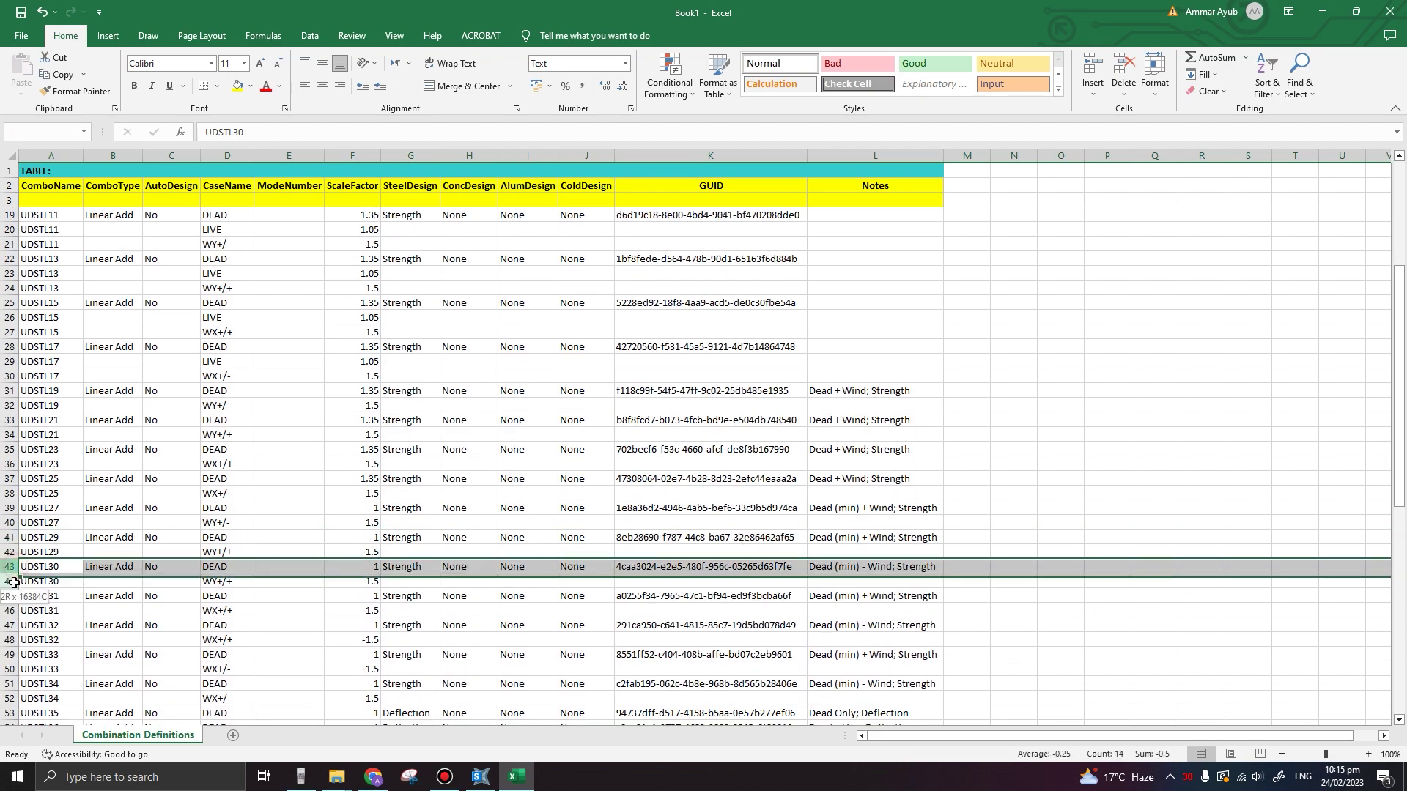
Delete the rows of the negative-wind combinations UDSTL30, UDSTL32 and UDSTL34, and review the remaining scale factors
{"action": "left_click_drag", "start_coordinate": [9, 625], "coordinate": [13, 641]}
{"action": "key", "text": "ctrl+minus"}
{"action": "left_click", "coordinate": [14, 632]}
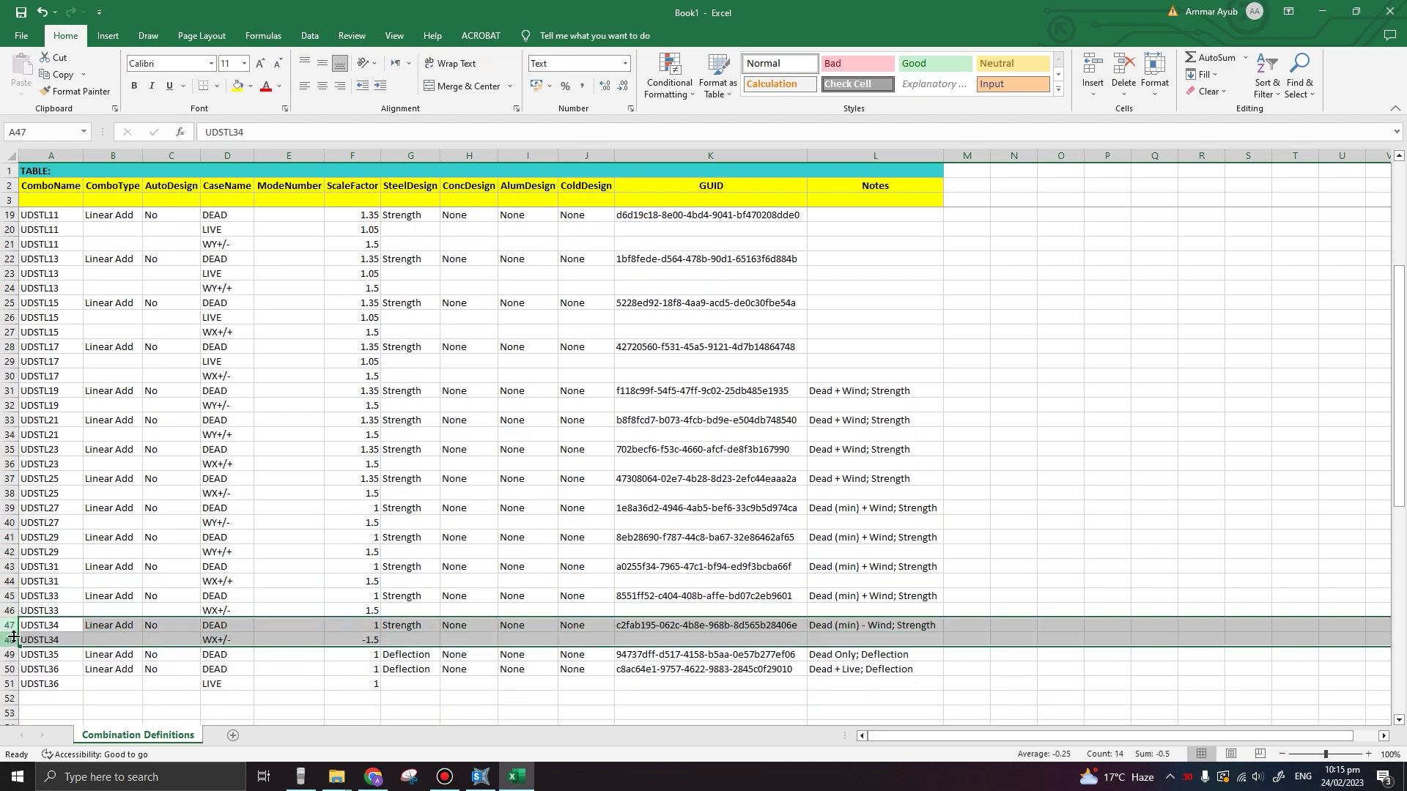
{"action": "key", "text": "ctrl+minus"}
{"action": "scroll", "coordinate": [312, 637], "scroll_direction": "down", "scroll_amount": 1}
{"action": "left_click", "coordinate": [283, 652]}
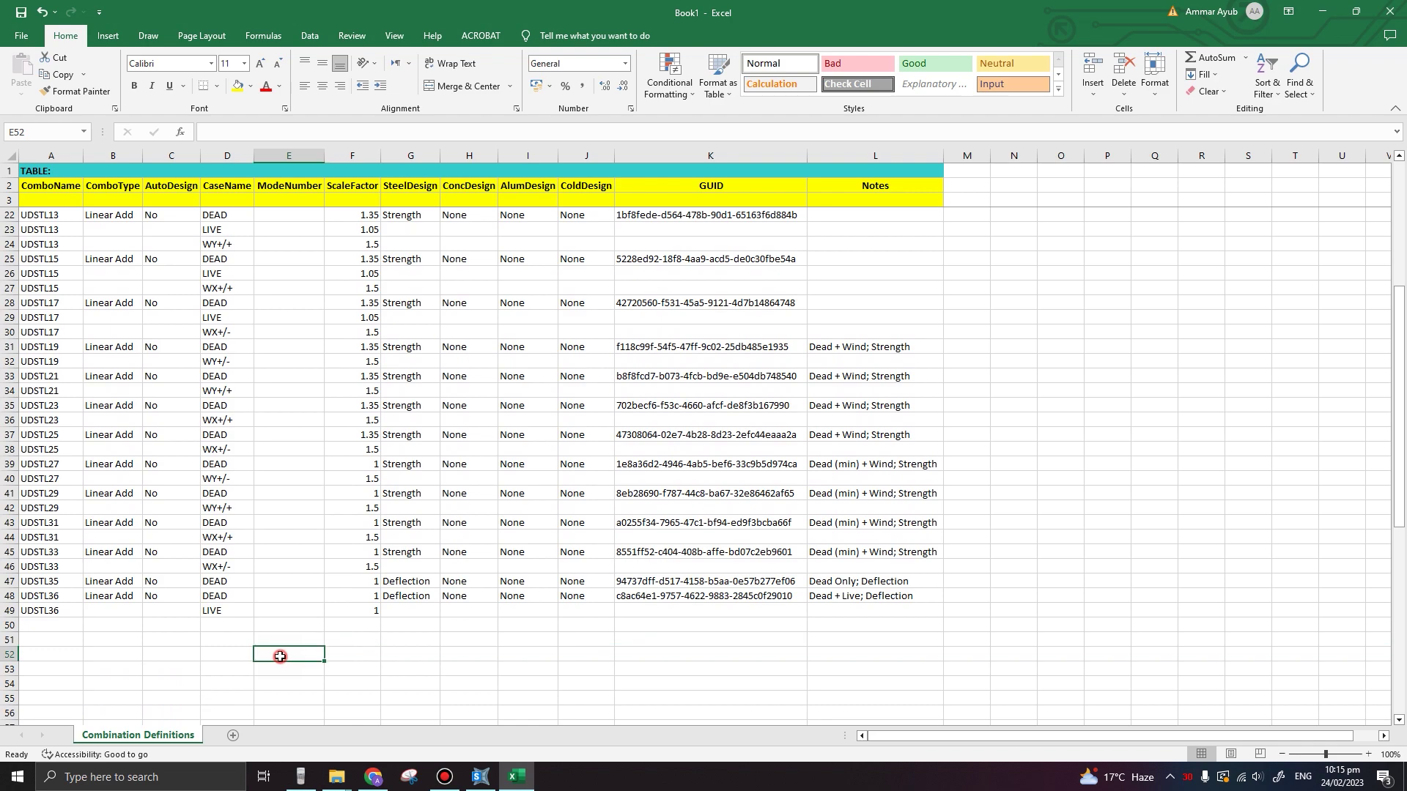
{"action": "scroll", "coordinate": [90, 639], "scroll_direction": "up", "scroll_amount": 2}
{"action": "scroll", "coordinate": [359, 523], "scroll_direction": "up", "scroll_amount": 4}
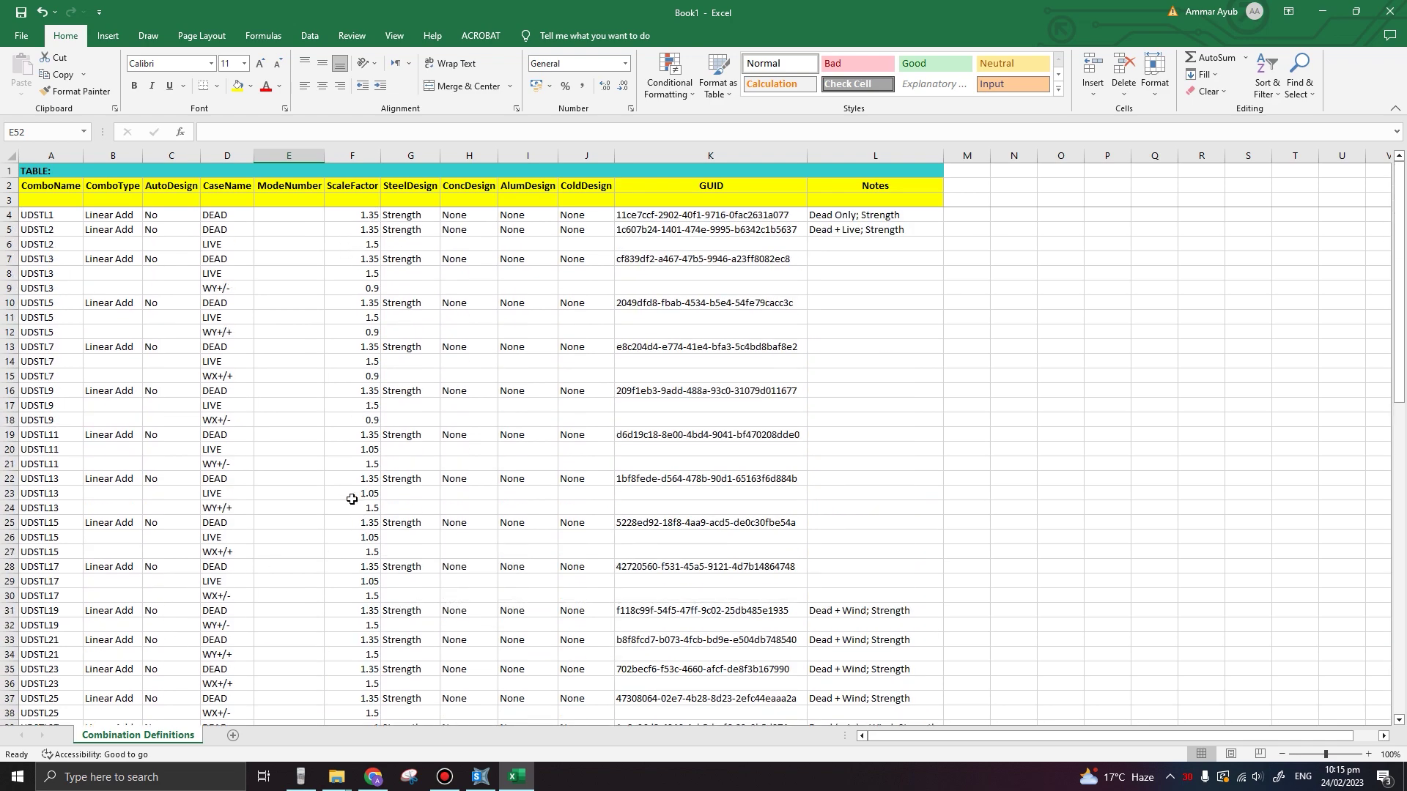
Switch back to SAP2000, reload the edited combination table from Excel, apply it to the model and finish the database editing
{"action": "left_click", "coordinate": [517, 777]}
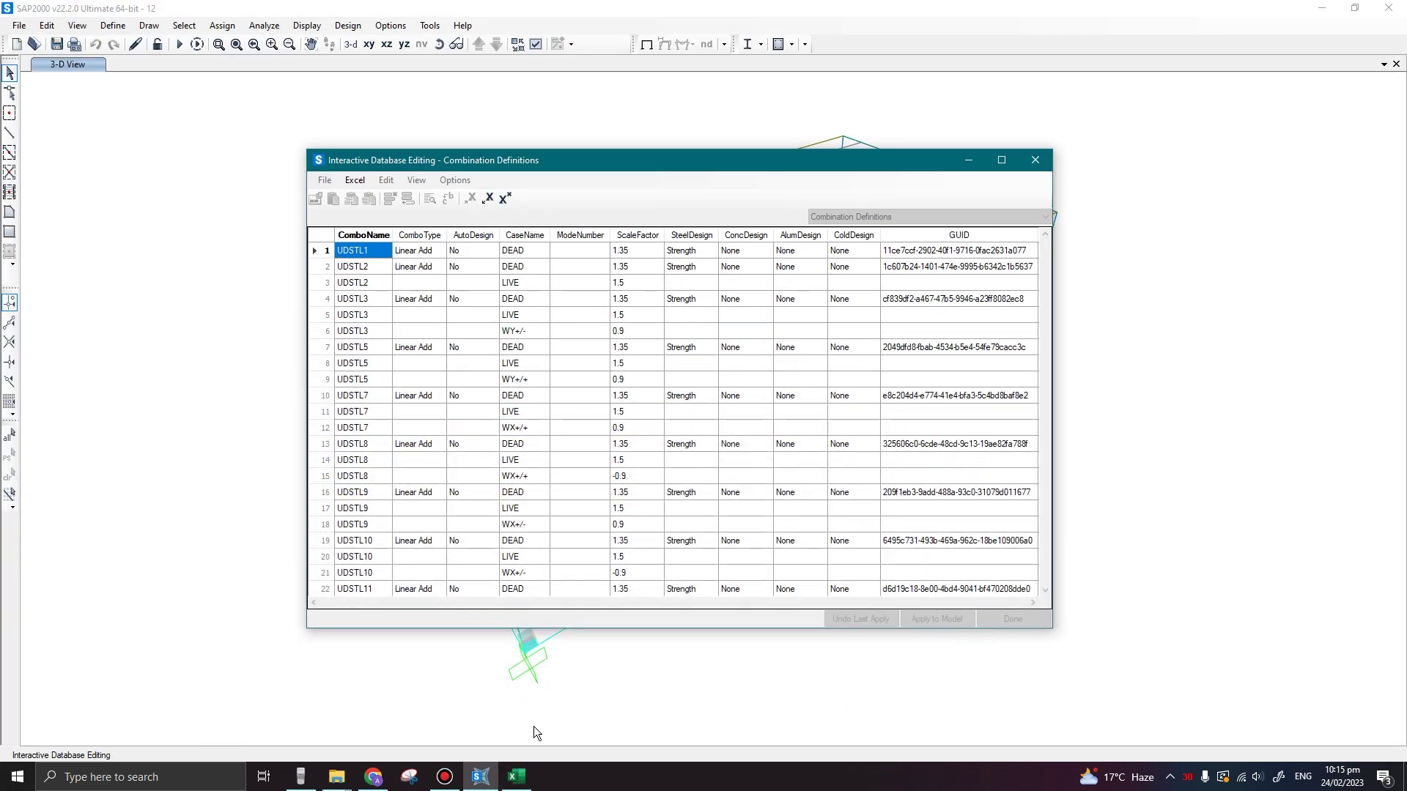
{"action": "left_click", "coordinate": [487, 199]}
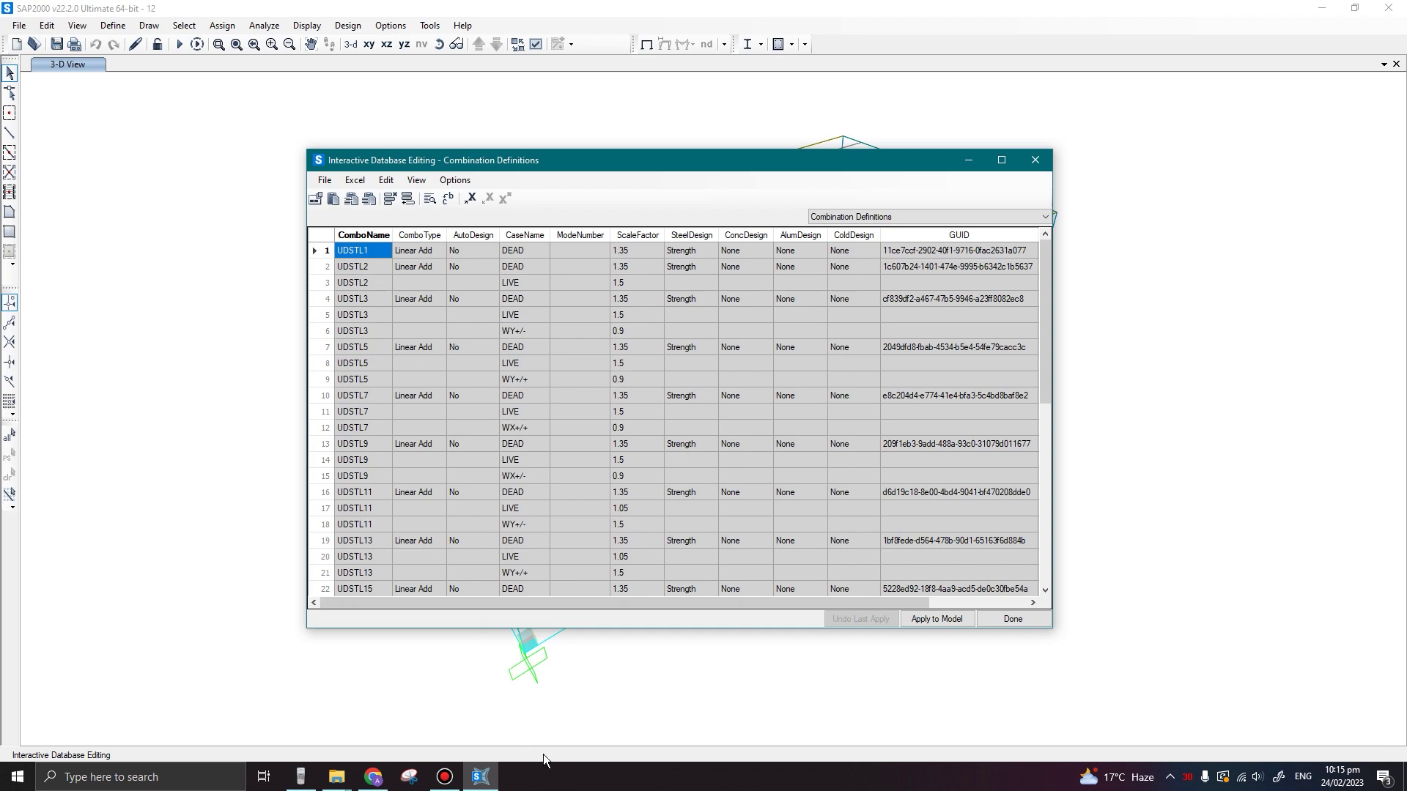
{"action": "left_click_drag", "start_coordinate": [567, 160], "coordinate": [542, 165]}
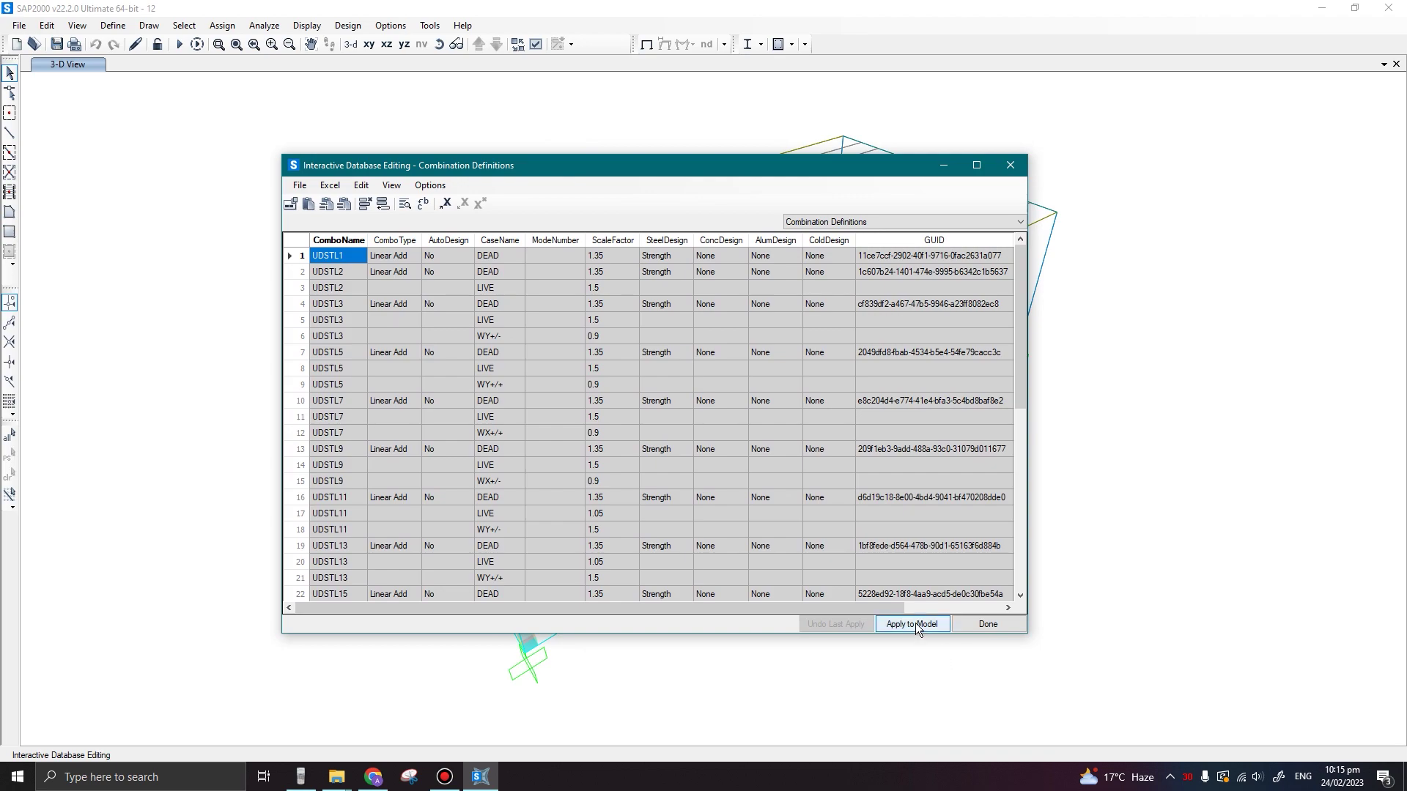
{"action": "left_click", "coordinate": [930, 624]}
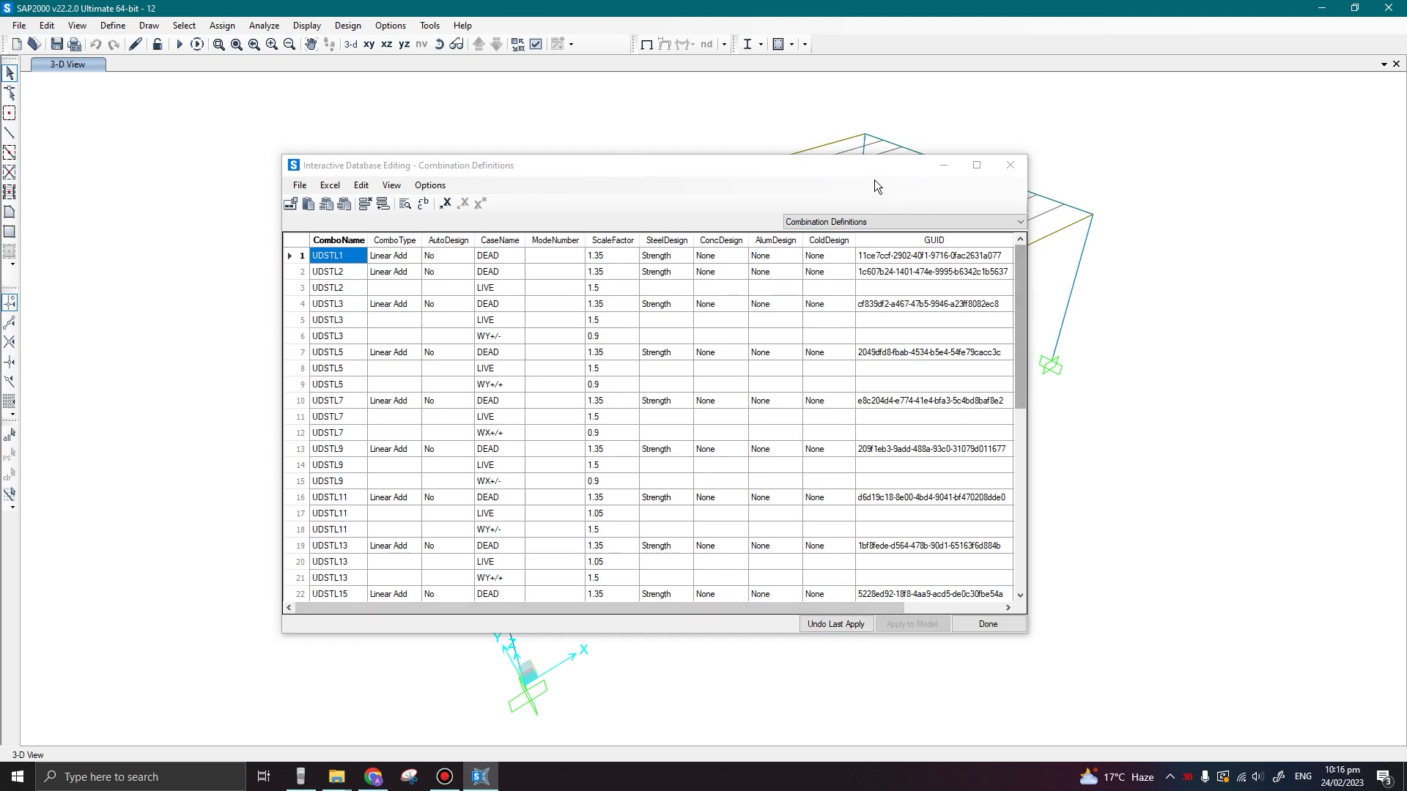
{"action": "left_click", "coordinate": [987, 625]}
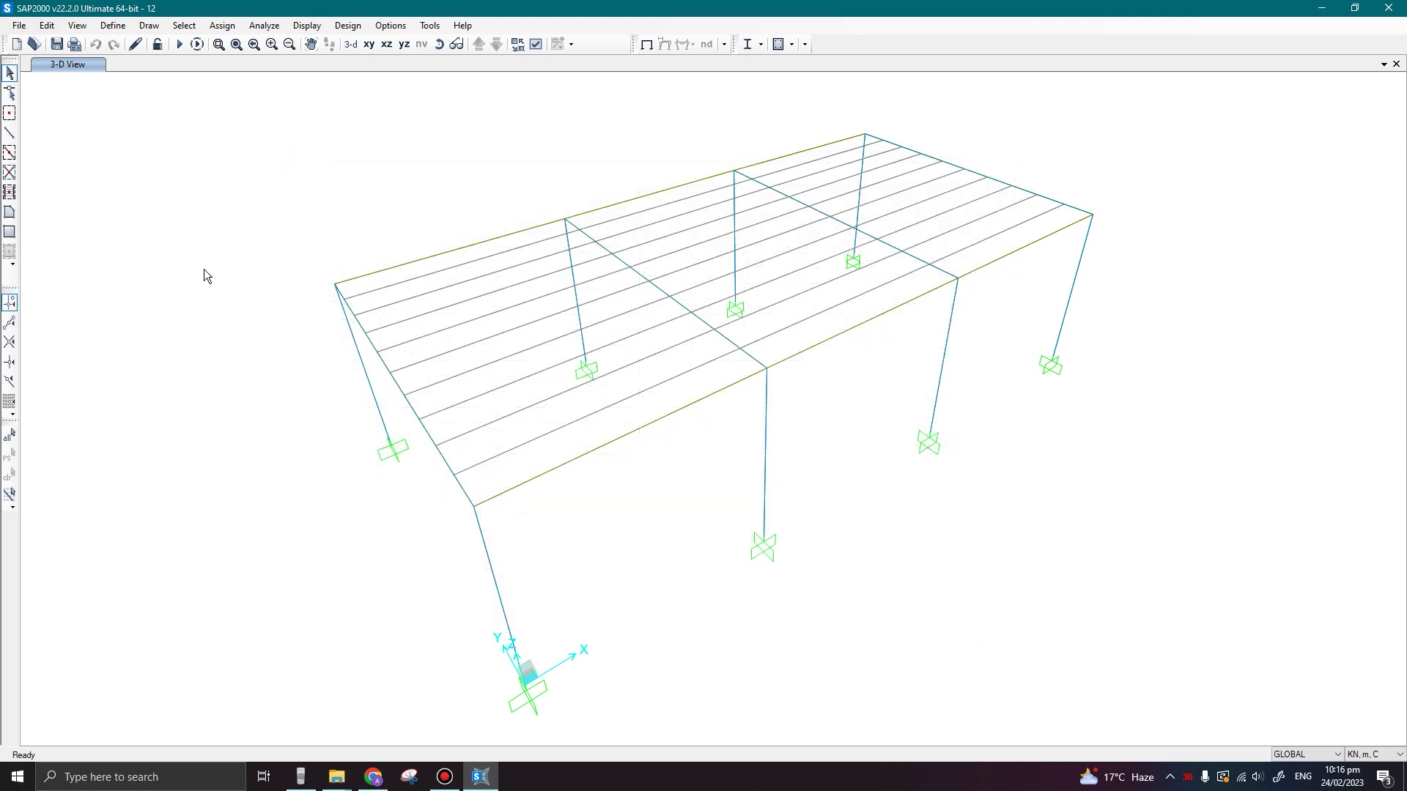
Check the load combinations list for the combinations kept in the model, and close the load combination definitions
{"action": "left_click", "coordinate": [111, 28]}
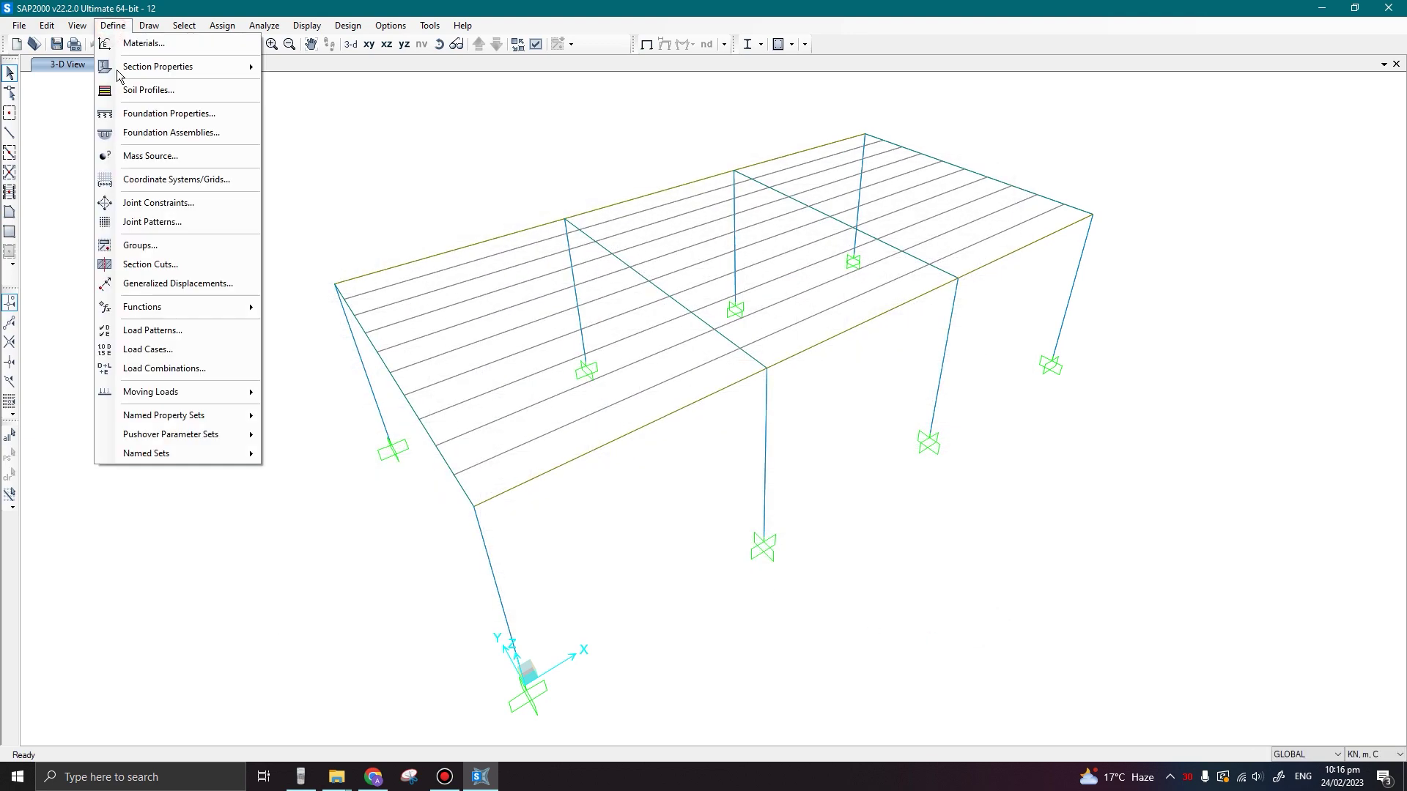
{"action": "left_click", "coordinate": [177, 368]}
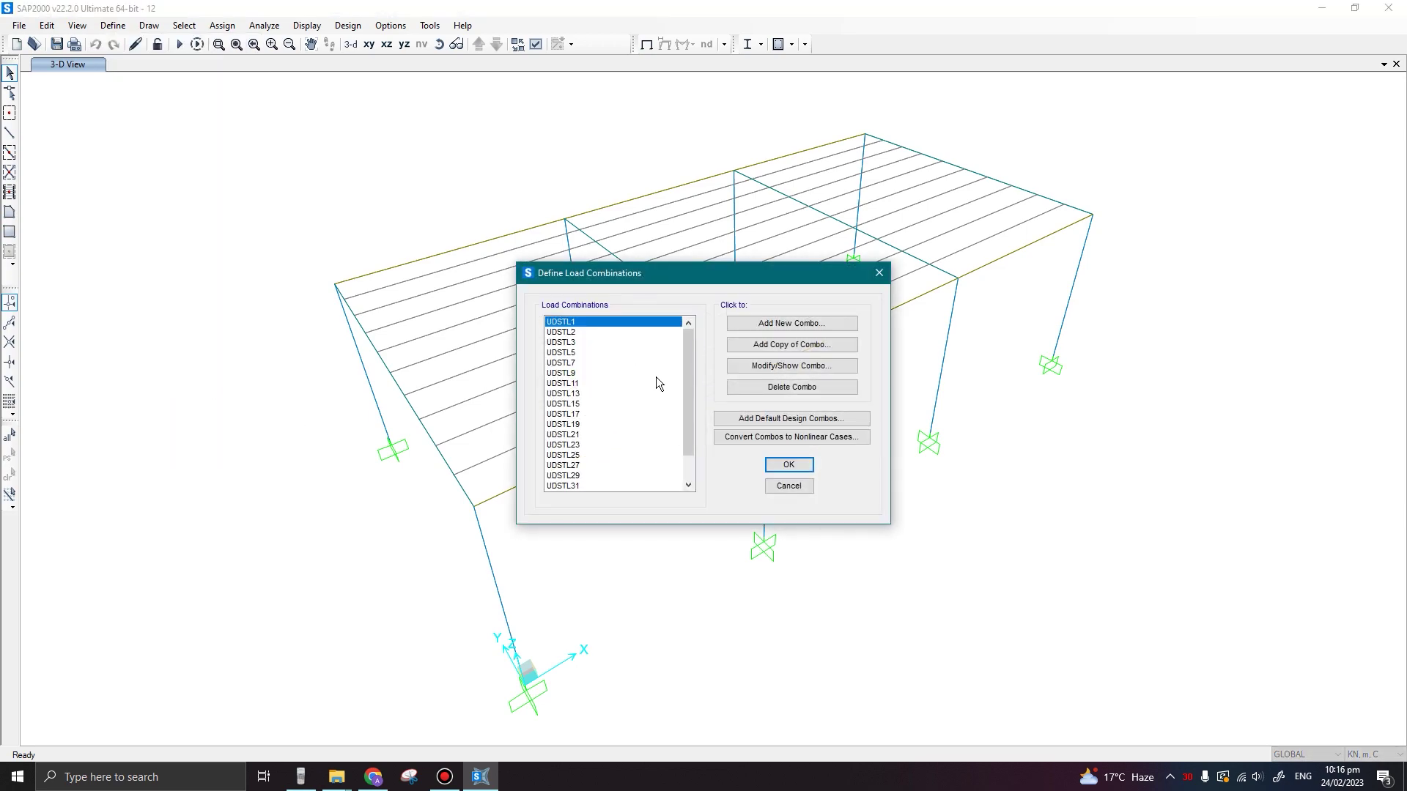
{"action": "left_click_drag", "start_coordinate": [688, 385], "coordinate": [683, 416]}
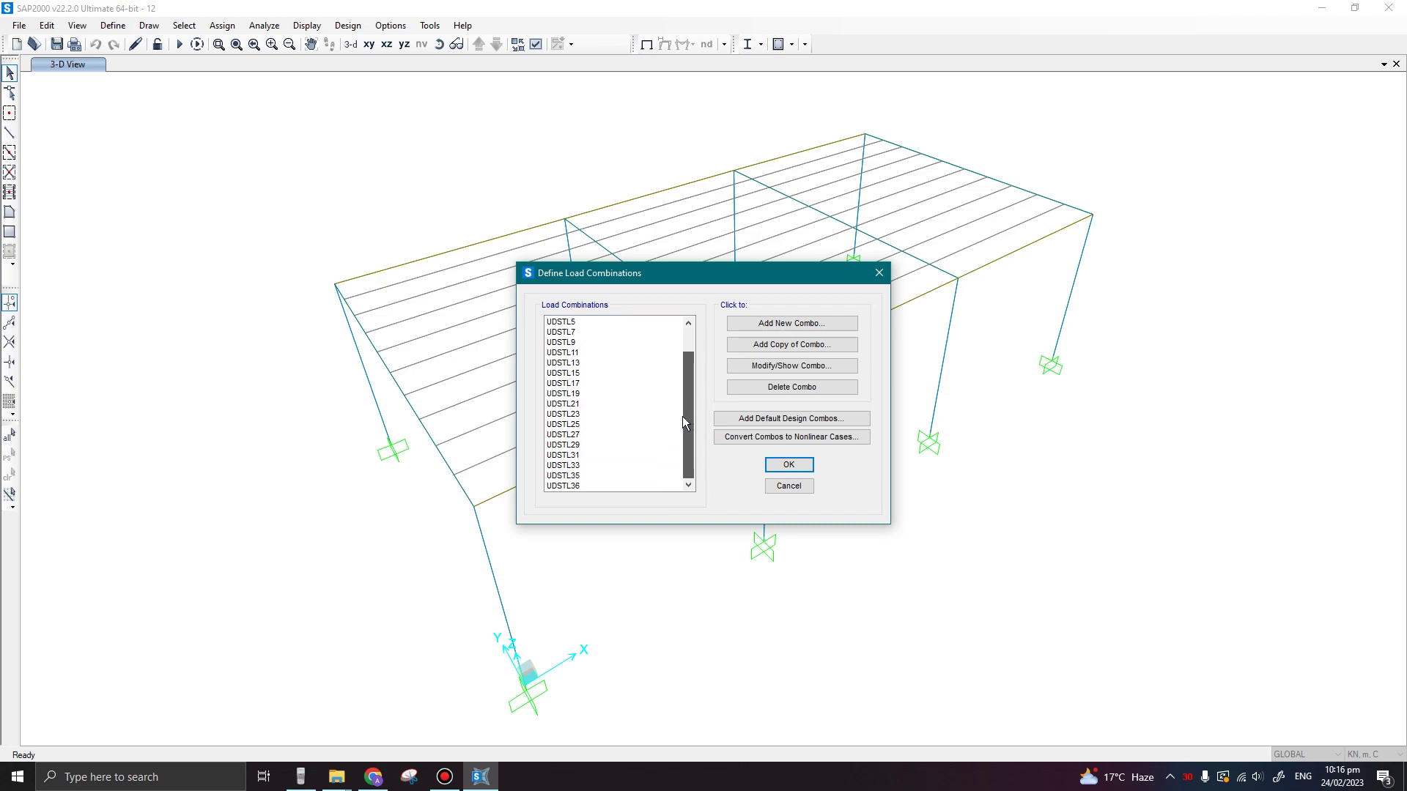
{"action": "left_click", "coordinate": [577, 354]}
{"action": "left_click", "coordinate": [576, 362]}
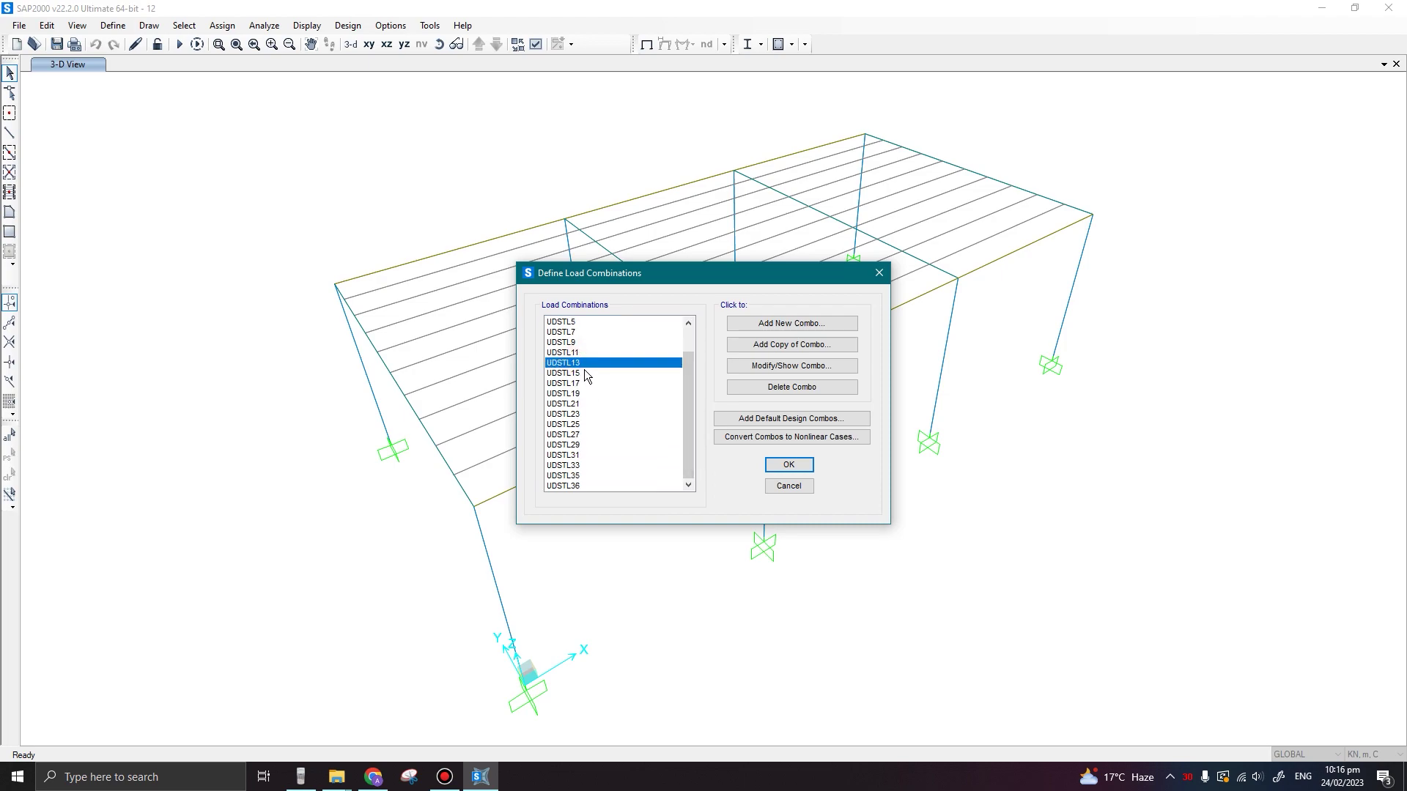
{"action": "left_click", "coordinate": [585, 374]}
{"action": "left_click", "coordinate": [582, 393]}
{"action": "left_click", "coordinate": [580, 405]}
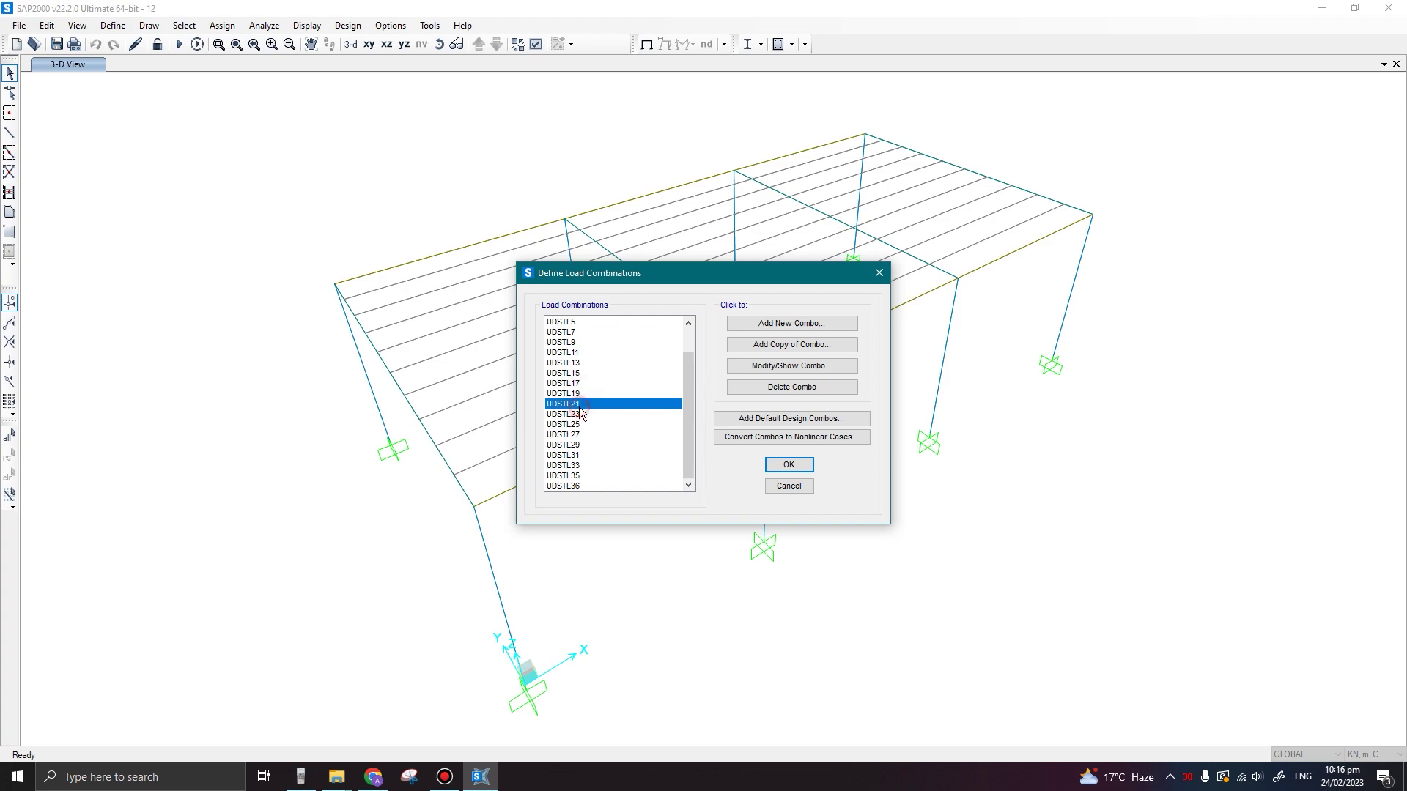
{"action": "left_click", "coordinate": [590, 415]}
{"action": "left_click", "coordinate": [586, 424]}
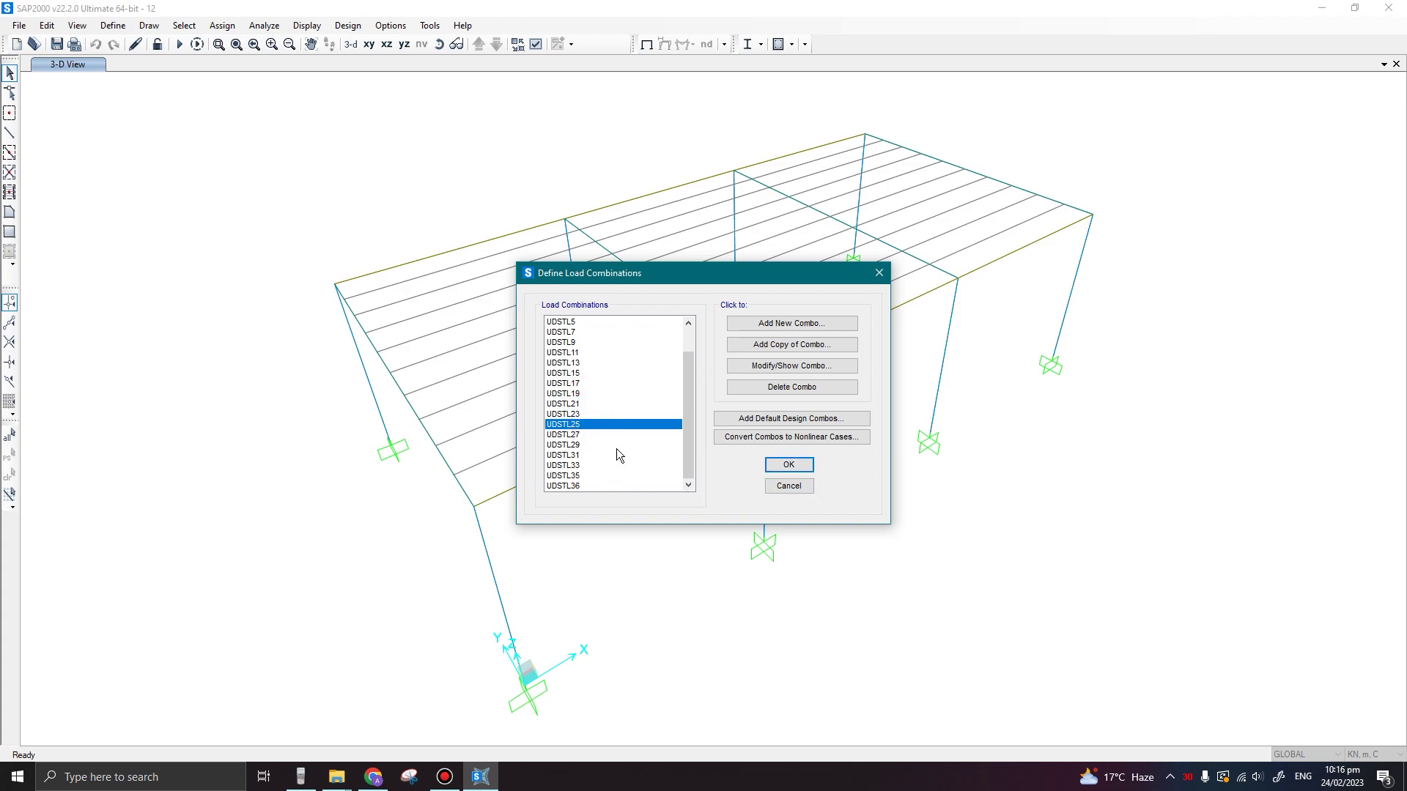
{"action": "left_click", "coordinate": [789, 466]}
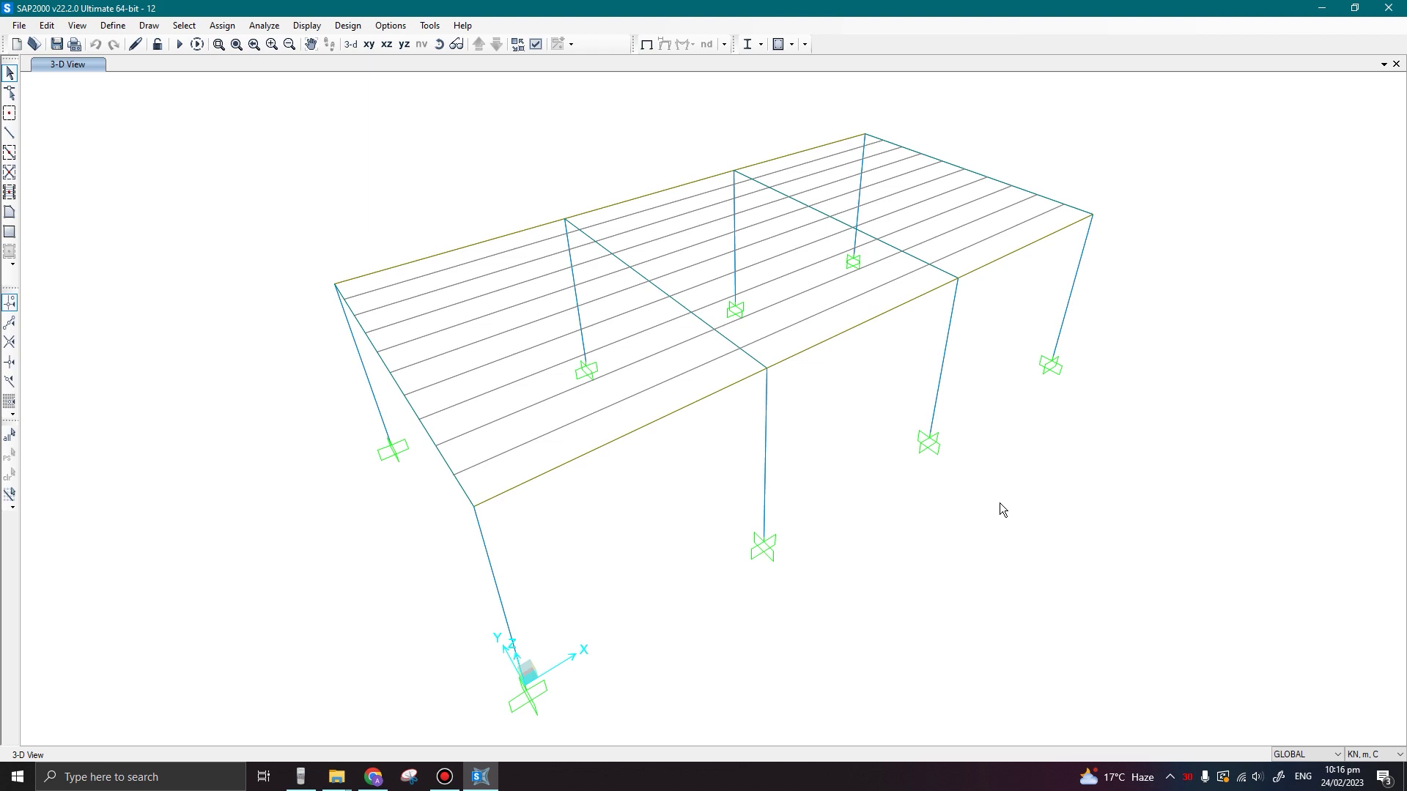
Open the design load combination selection for steel frame design and review the full list of strength design combinations
{"action": "left_click", "coordinate": [347, 27]}
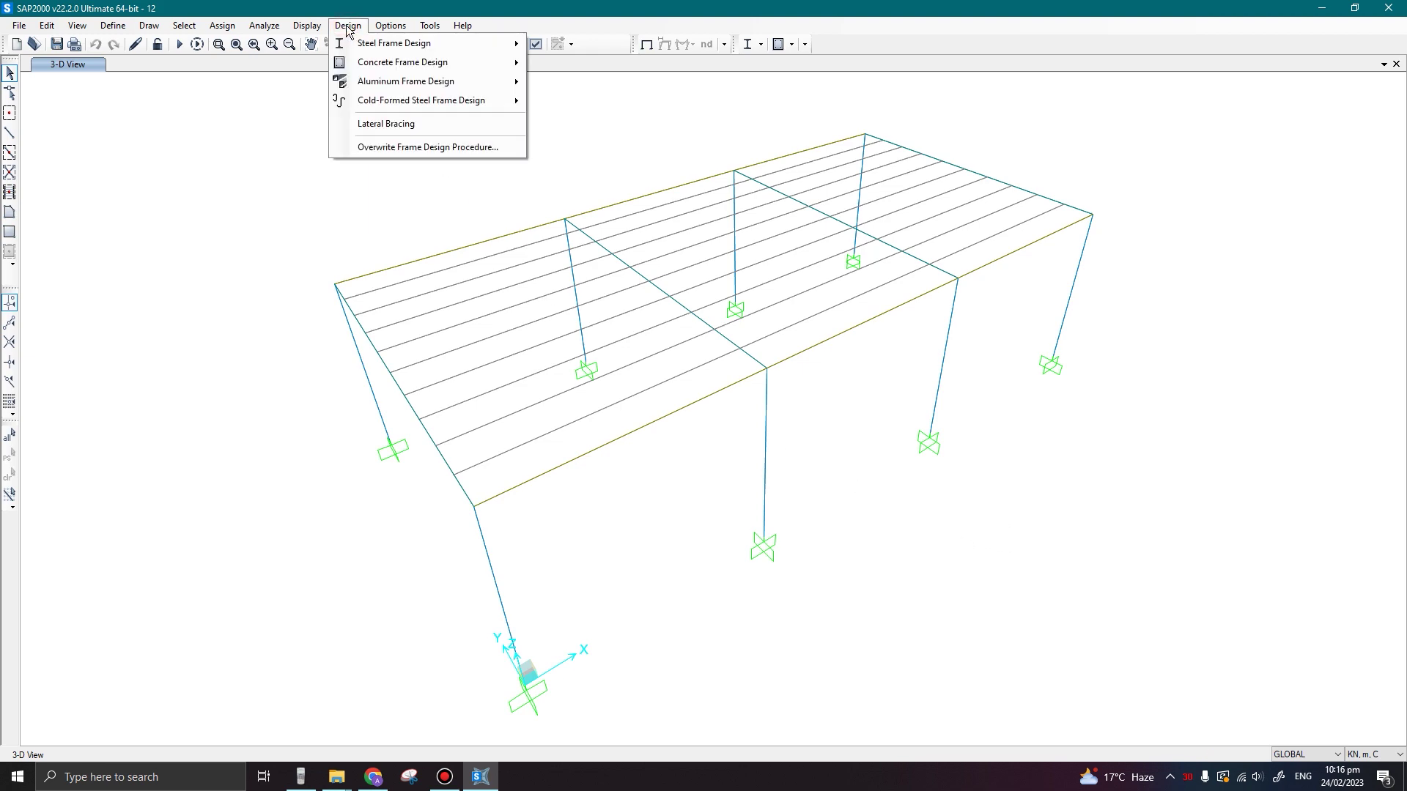
{"action": "mouse_move", "coordinate": [383, 48]}
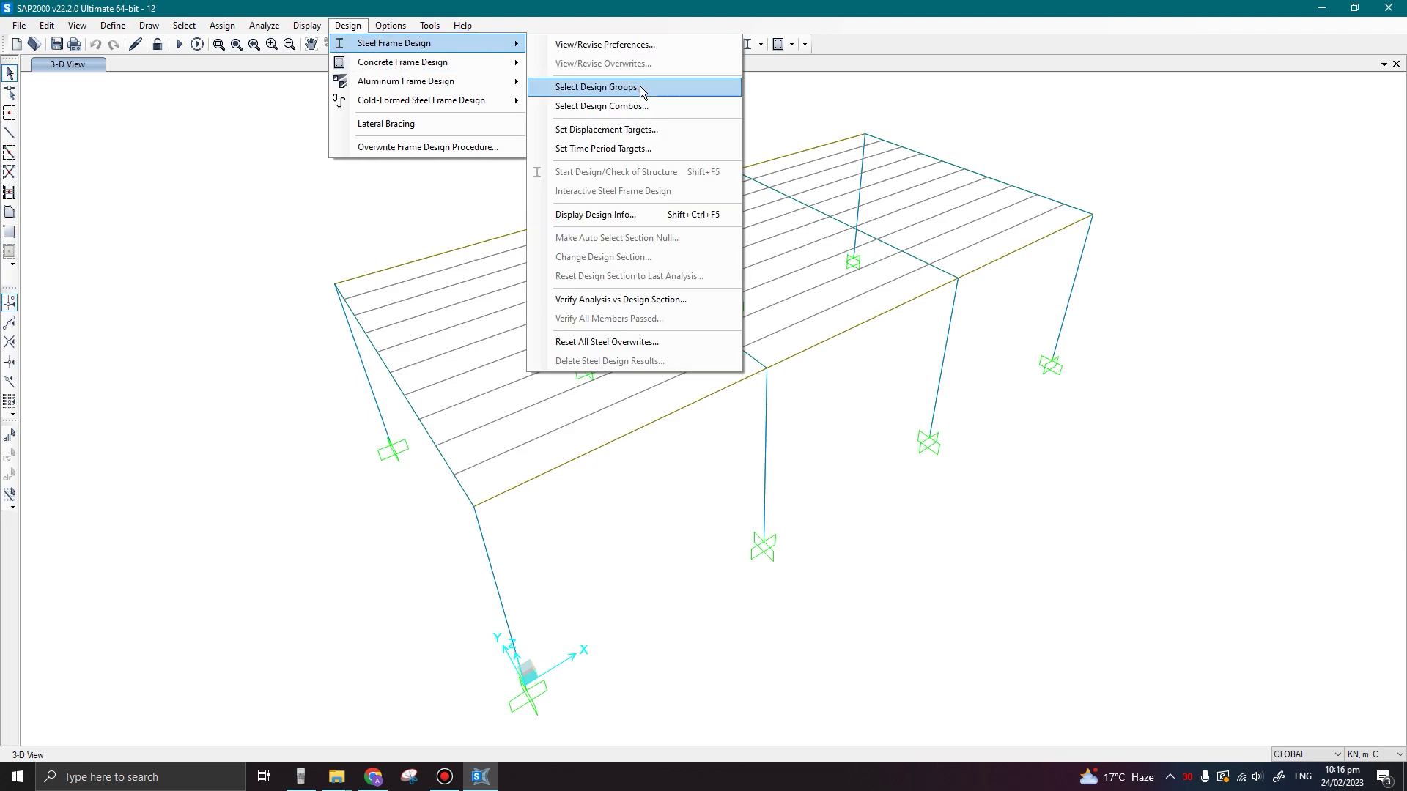
{"action": "left_click", "coordinate": [603, 110]}
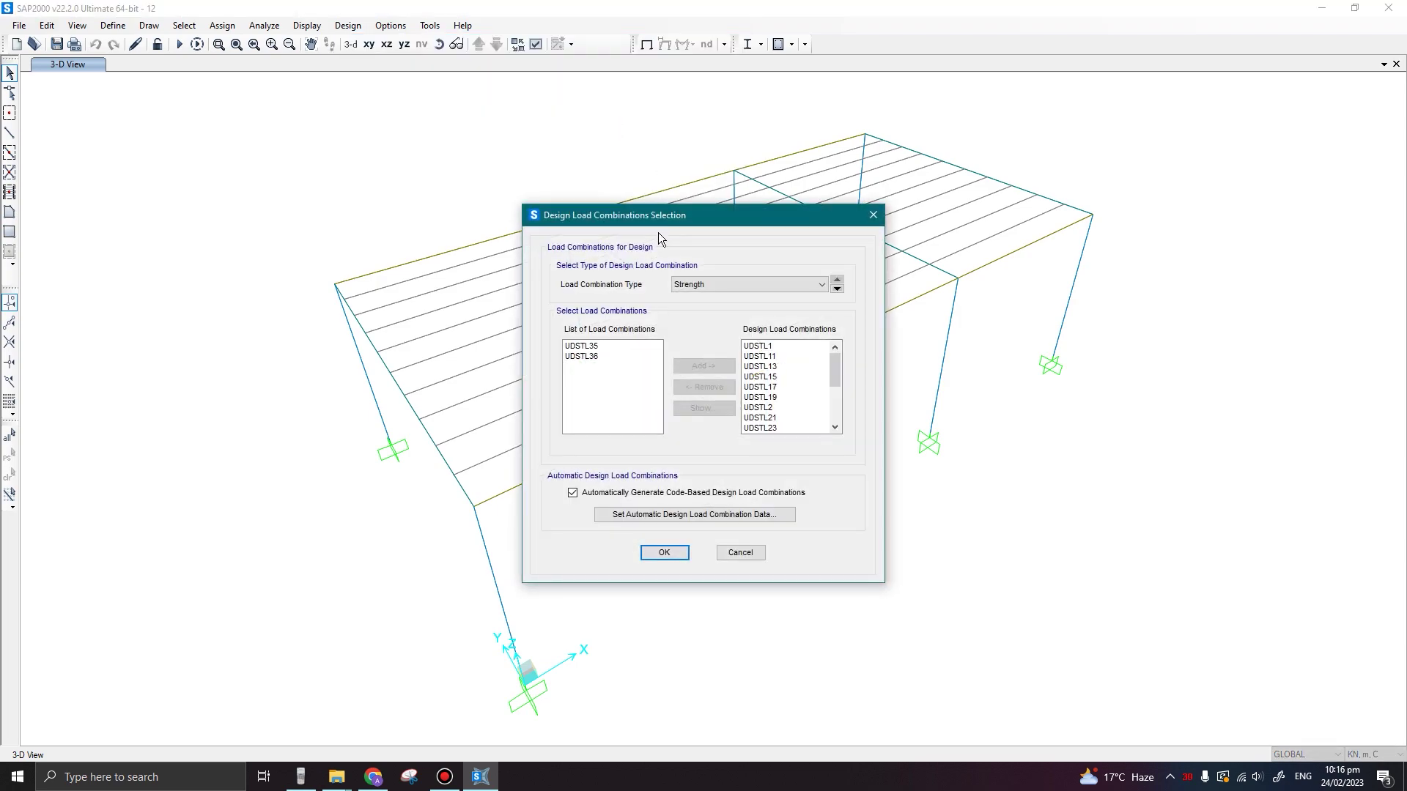
{"action": "left_click_drag", "start_coordinate": [670, 213], "coordinate": [720, 201]}
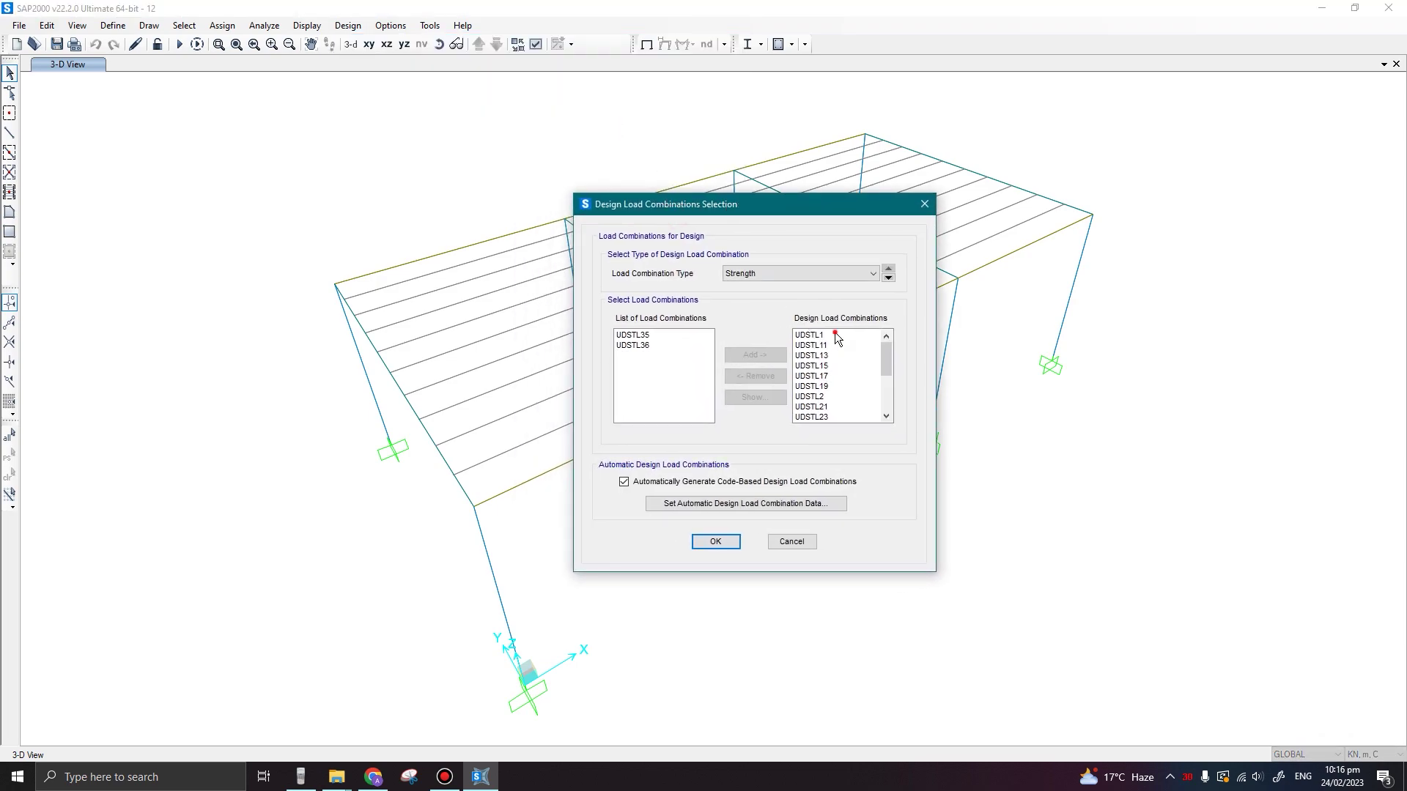
{"action": "left_click_drag", "start_coordinate": [833, 333], "coordinate": [835, 419]}
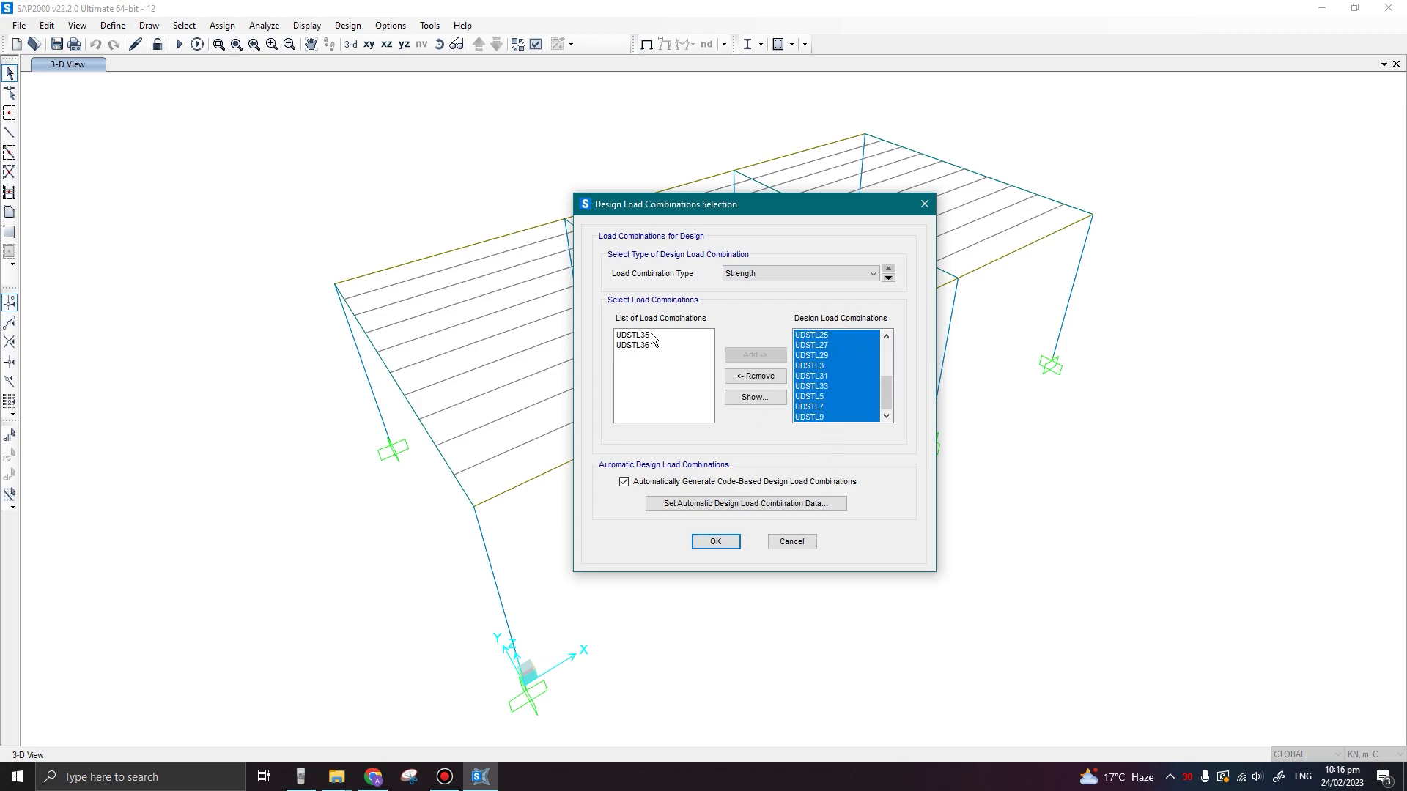
Check the definition of combination UDSTL36, and turn off automatic generation of code-based design load combinations
{"action": "left_click", "coordinate": [651, 335]}
{"action": "left_click", "coordinate": [651, 345]}
{"action": "left_click", "coordinate": [651, 335]}
{"action": "left_click", "coordinate": [651, 346]}
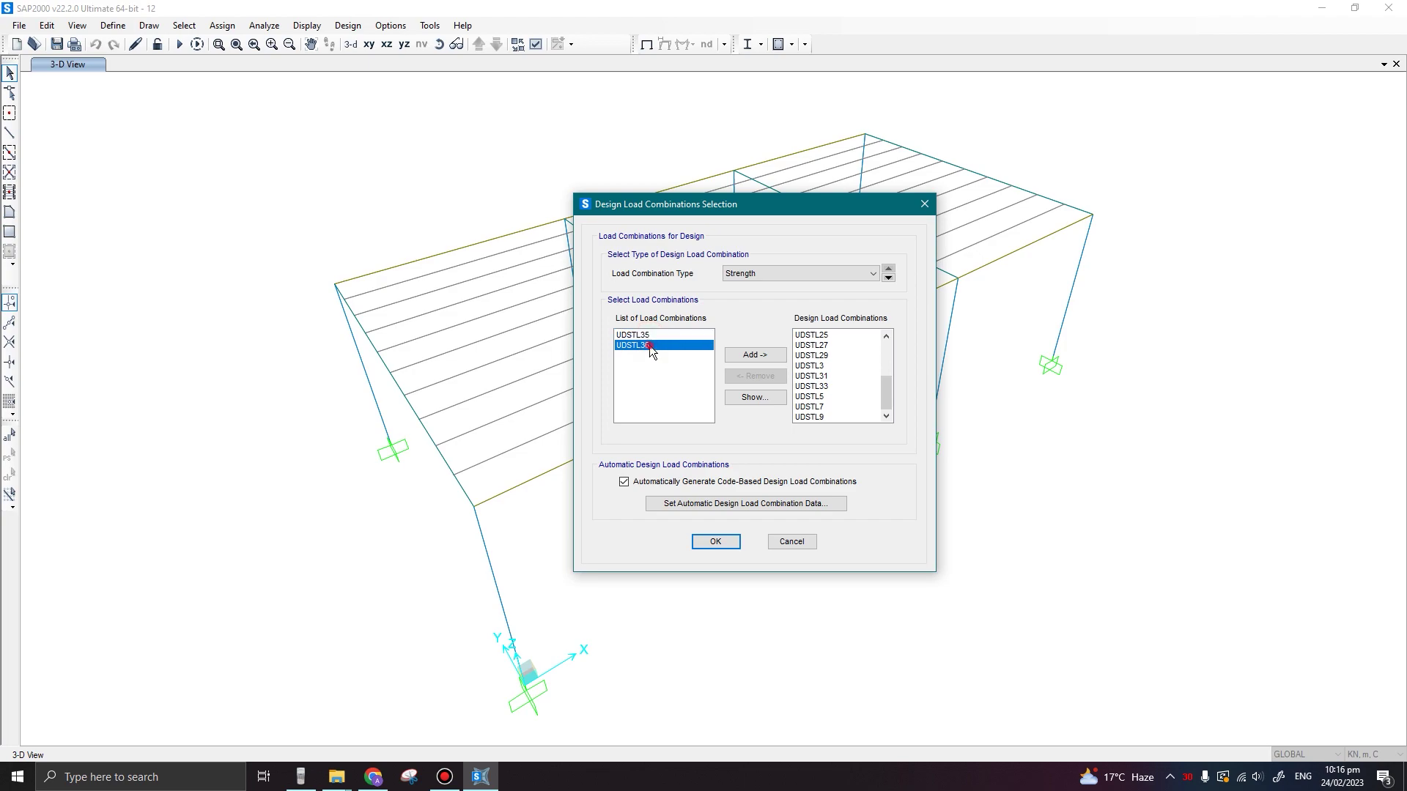
{"action": "left_click", "coordinate": [745, 399]}
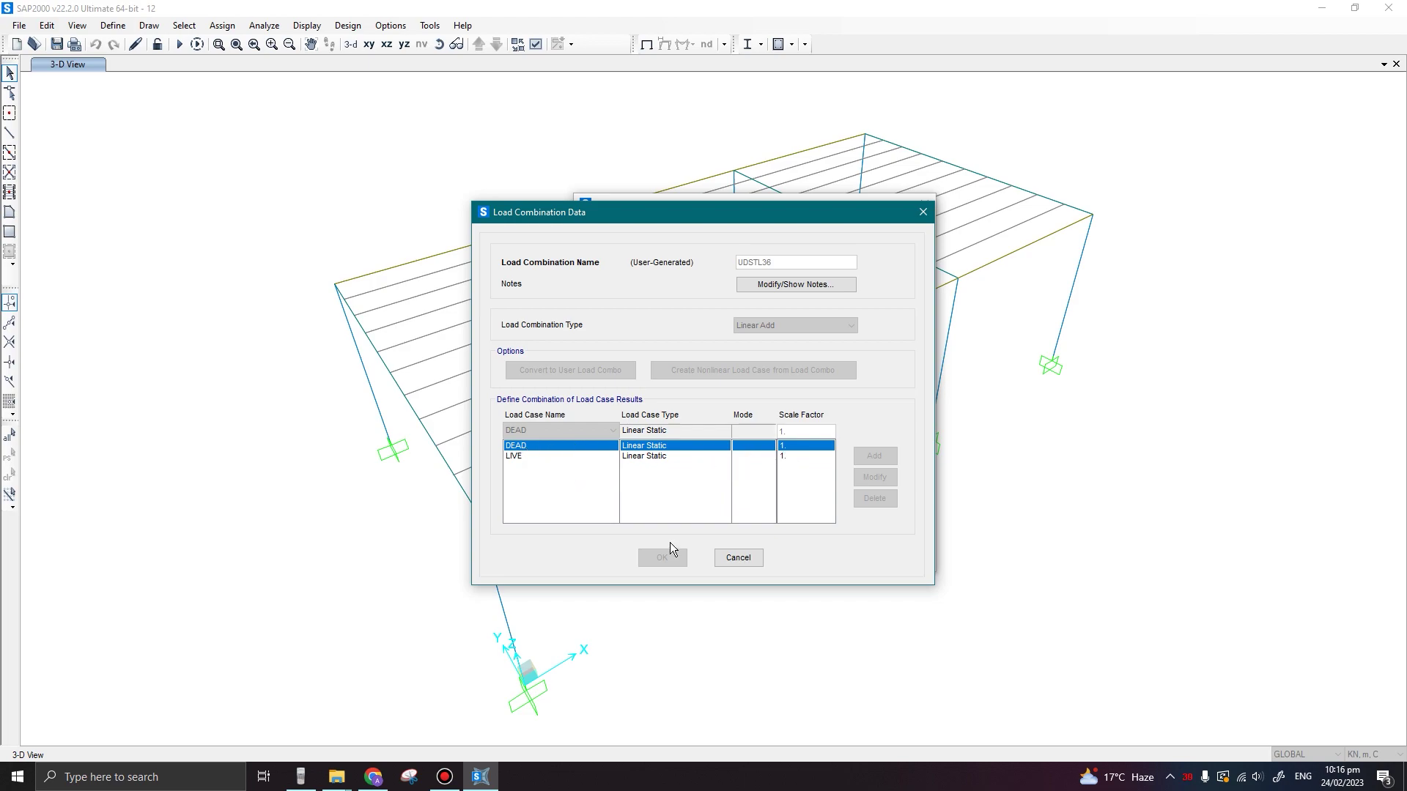
{"action": "left_click", "coordinate": [738, 557]}
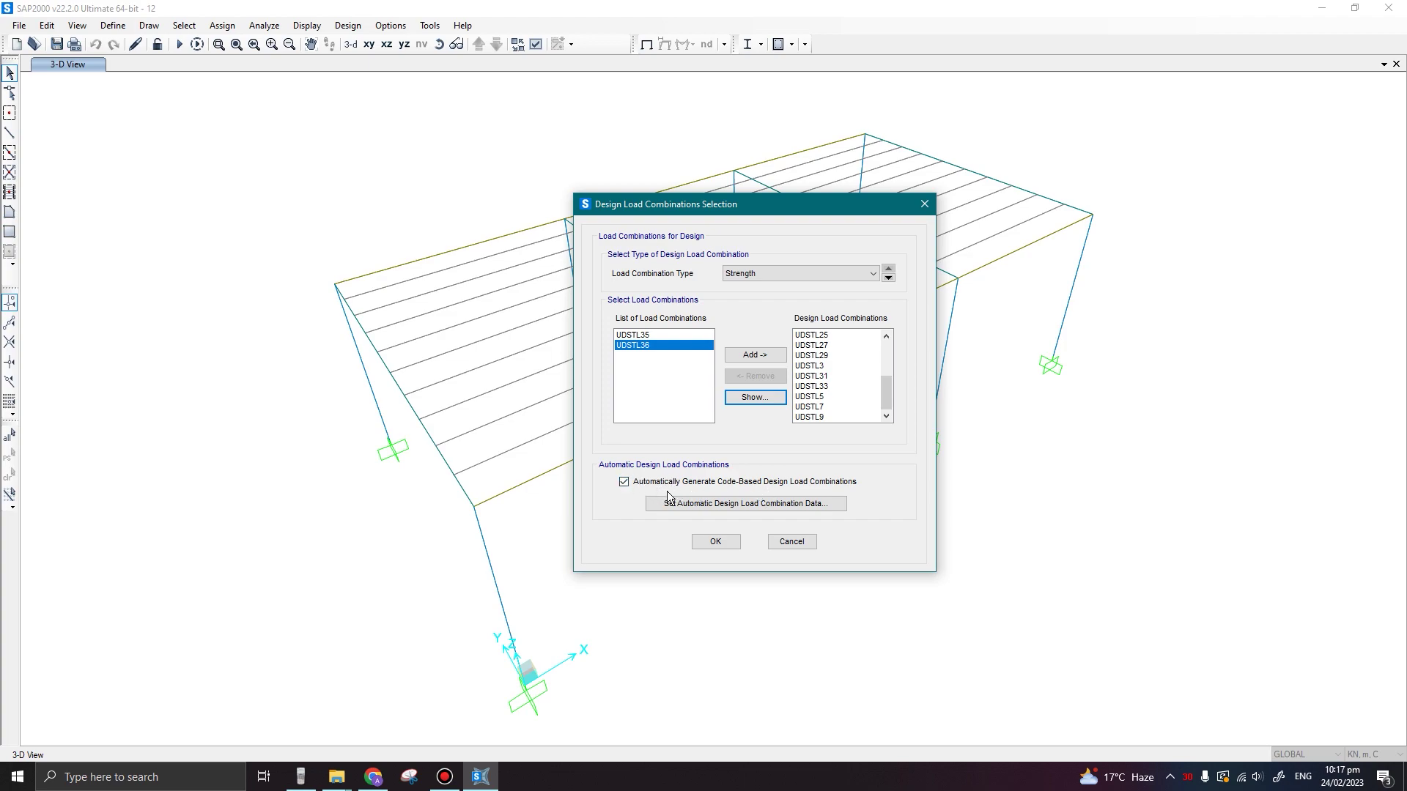
{"action": "left_click", "coordinate": [625, 483]}
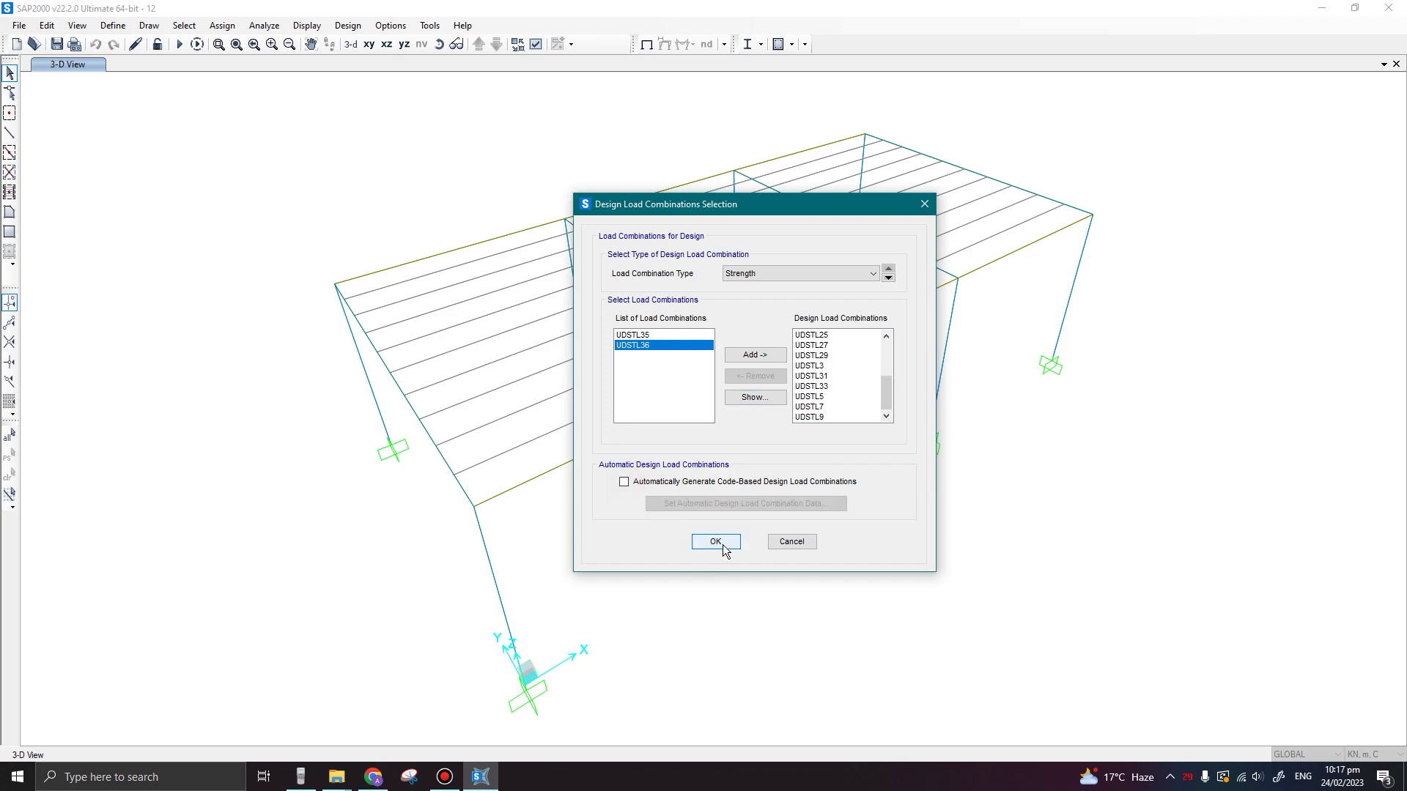
{"action": "left_click", "coordinate": [715, 542]}
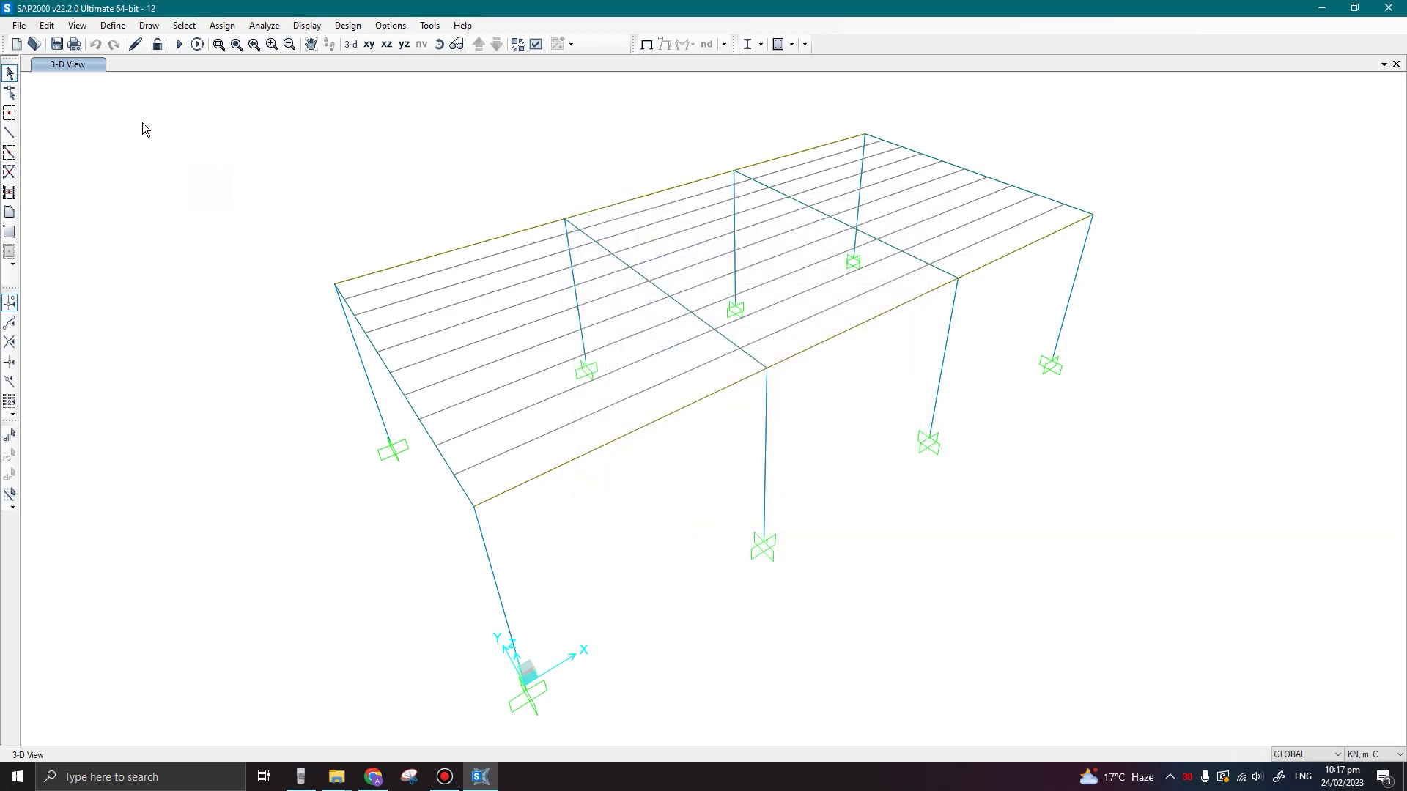
Run the analysis of the static load cases with the modal case excluded, and start the steel design check of the structure
{"action": "left_click", "coordinate": [179, 46]}
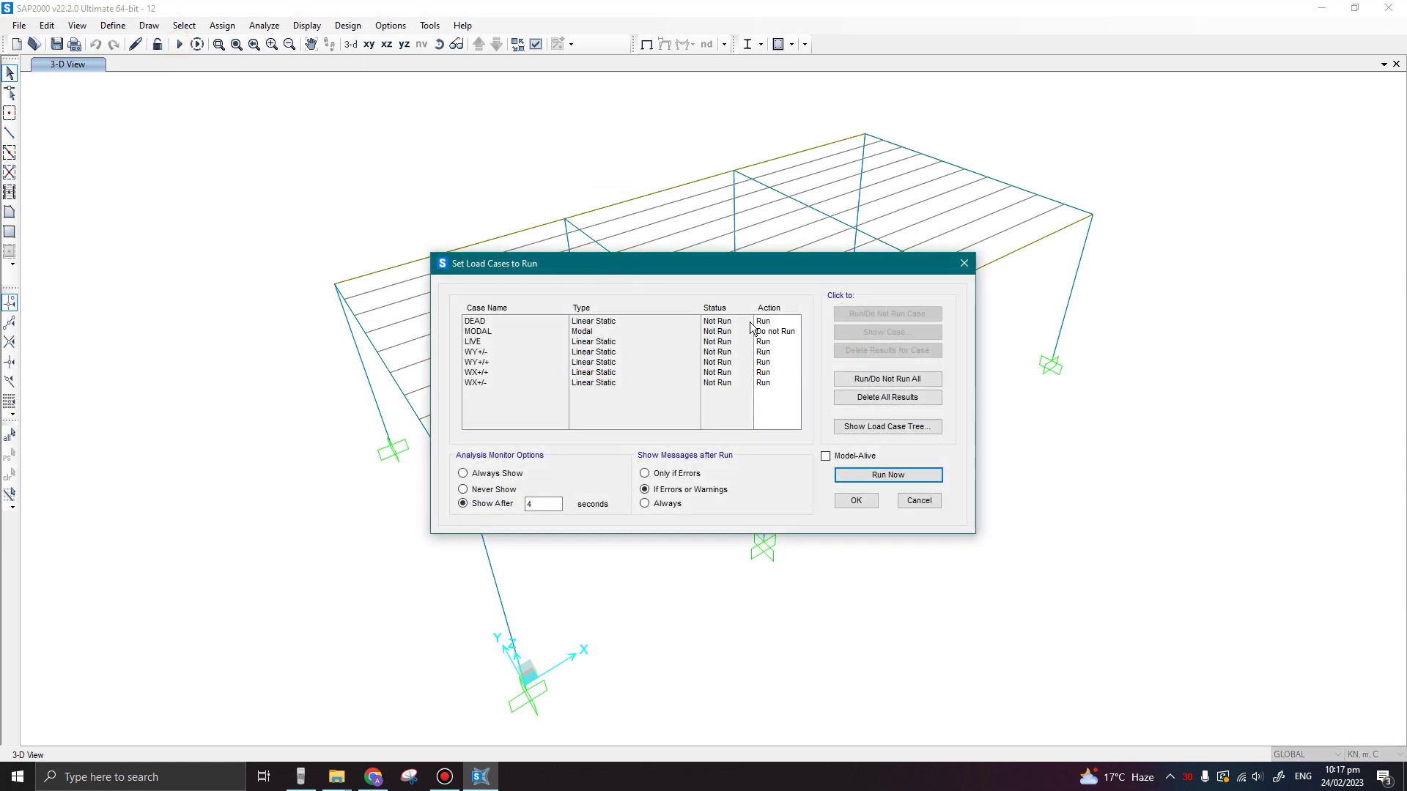
{"action": "left_click", "coordinate": [881, 474]}
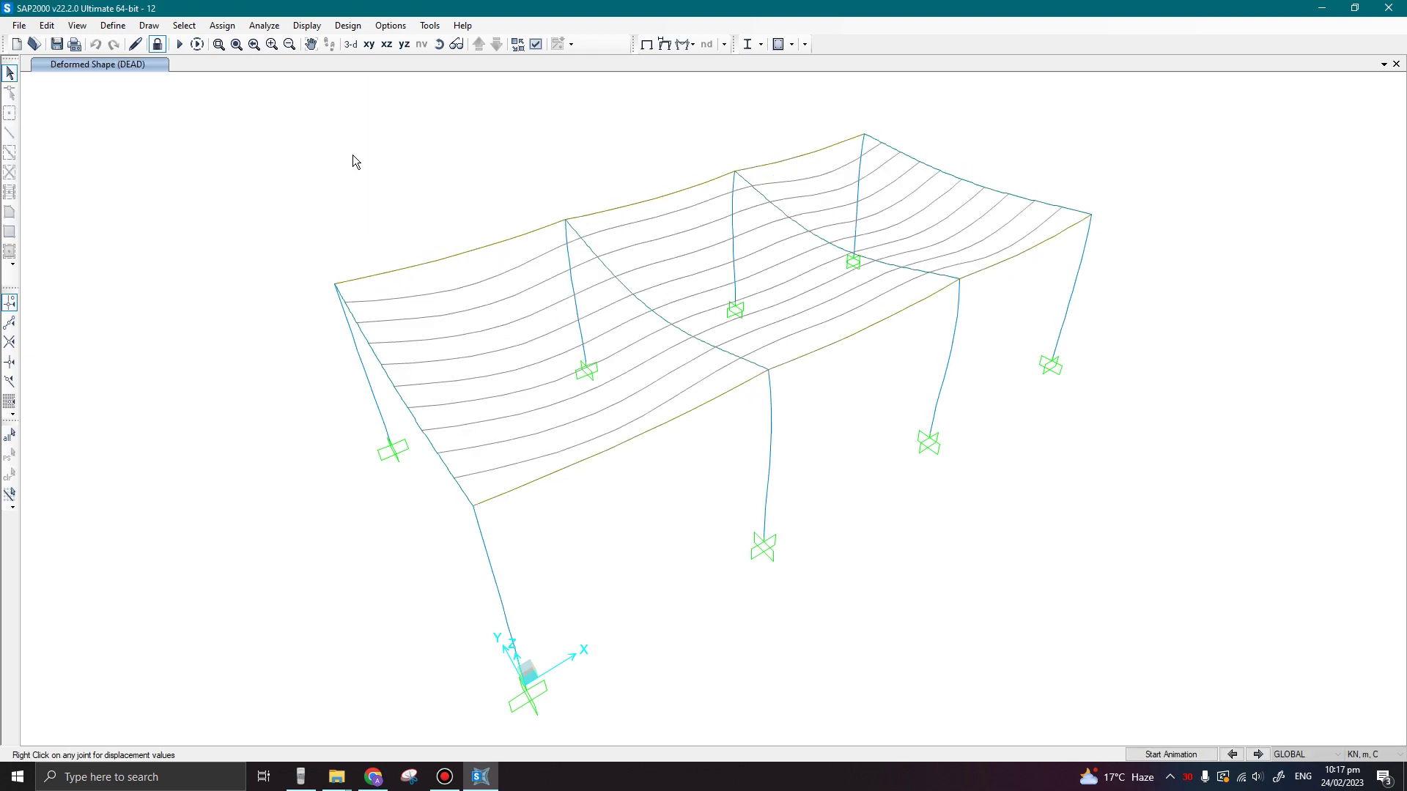
{"action": "left_click", "coordinate": [762, 45]}
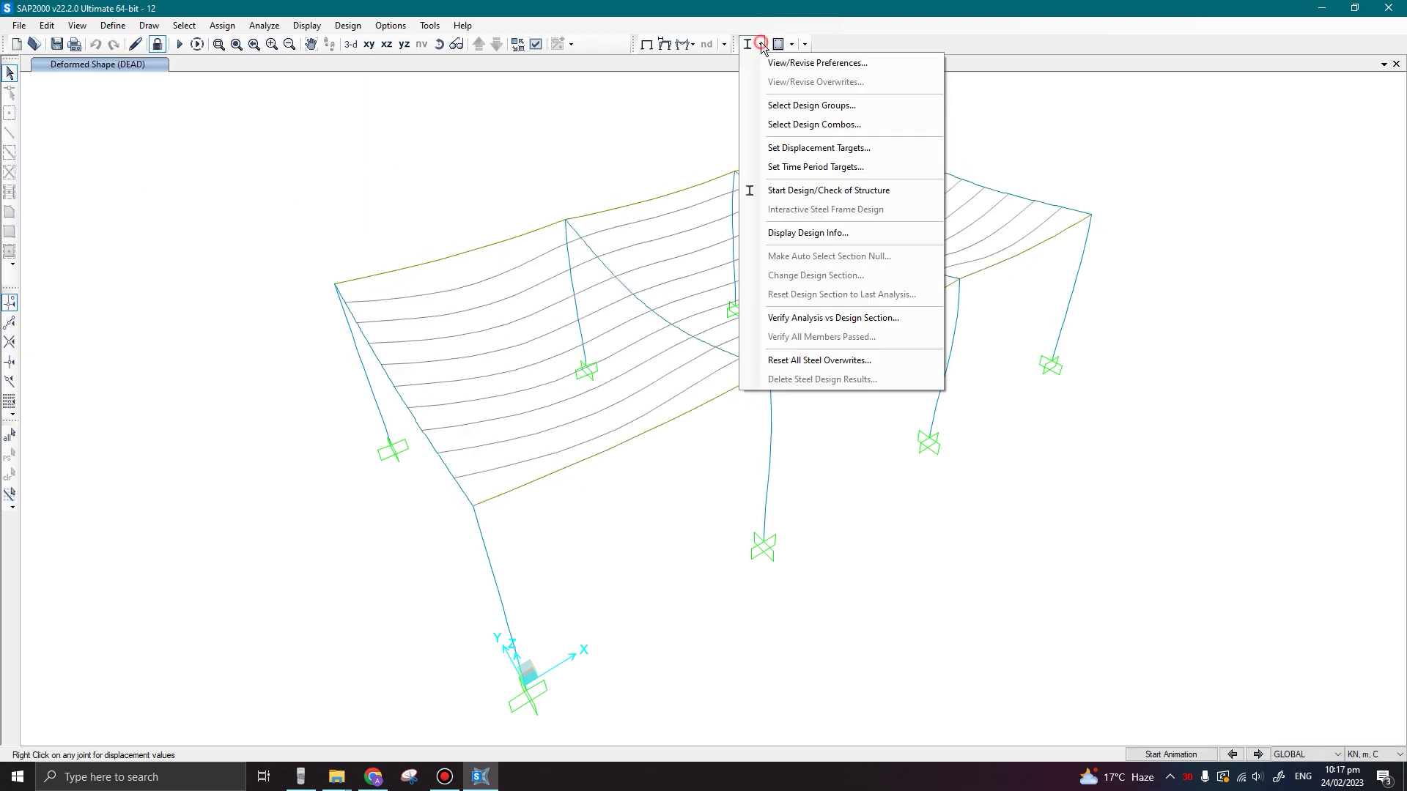
{"action": "left_click", "coordinate": [758, 191]}
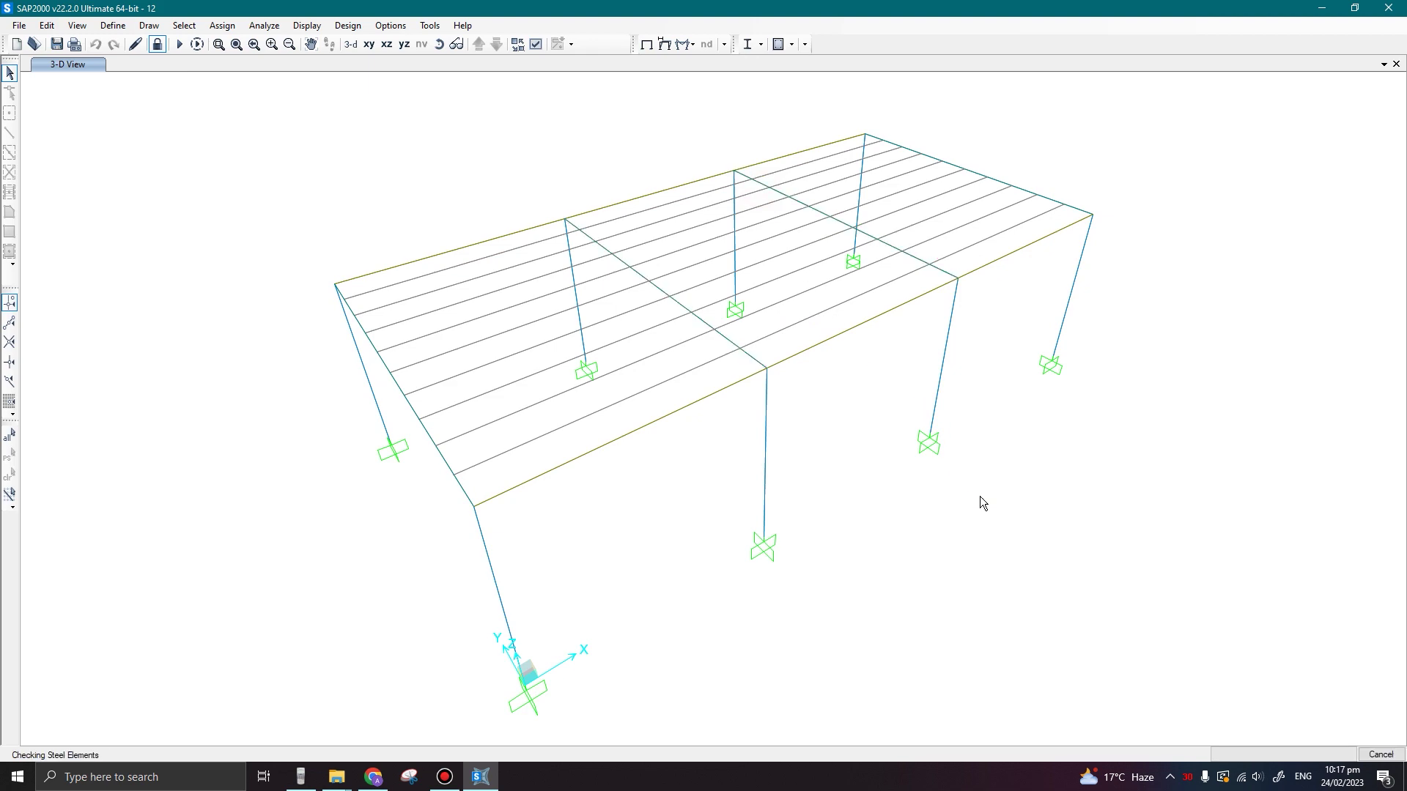
{"action": "left_click", "coordinate": [989, 556]}
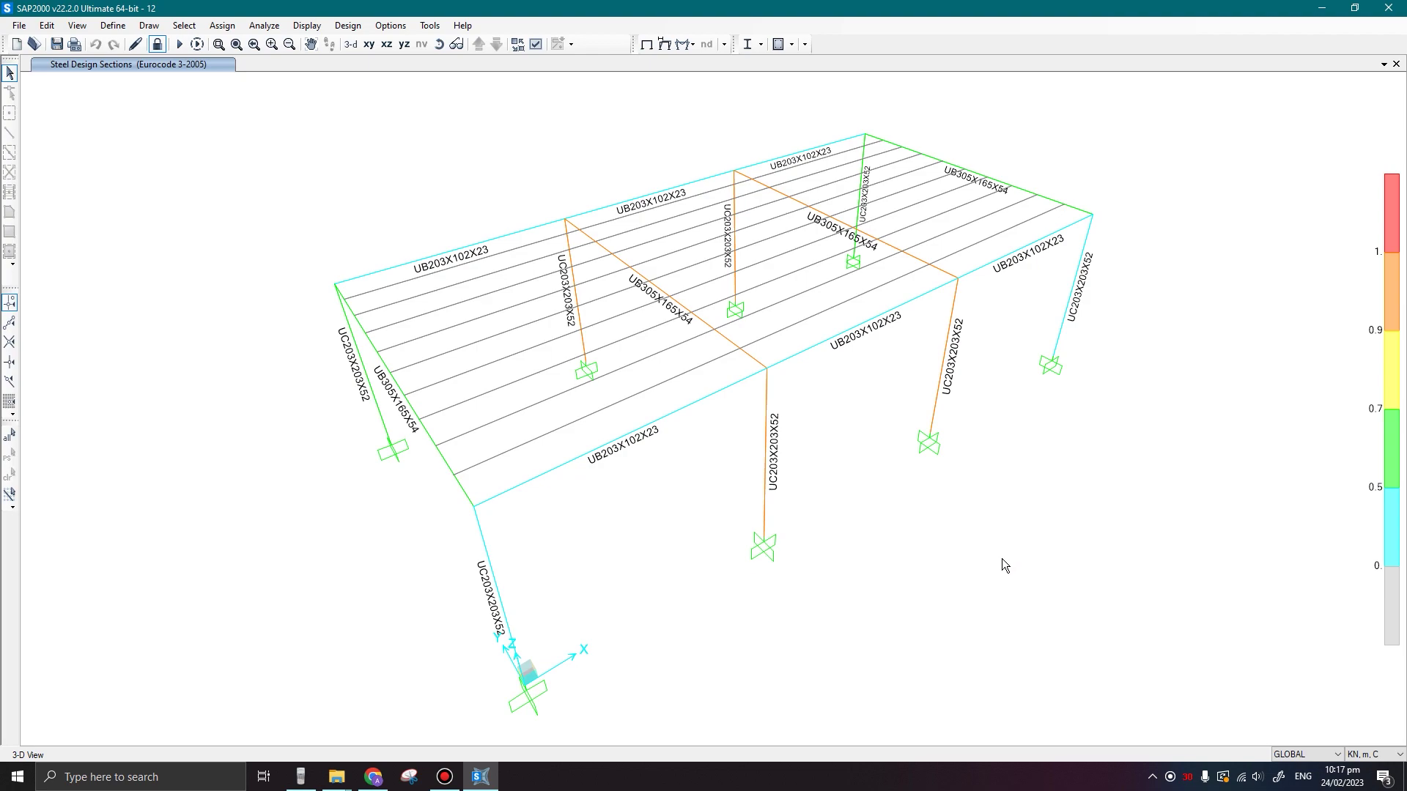
Display the steel design output on the model as P-M ratio colors and values
{"action": "key", "text": "shift+F6"}
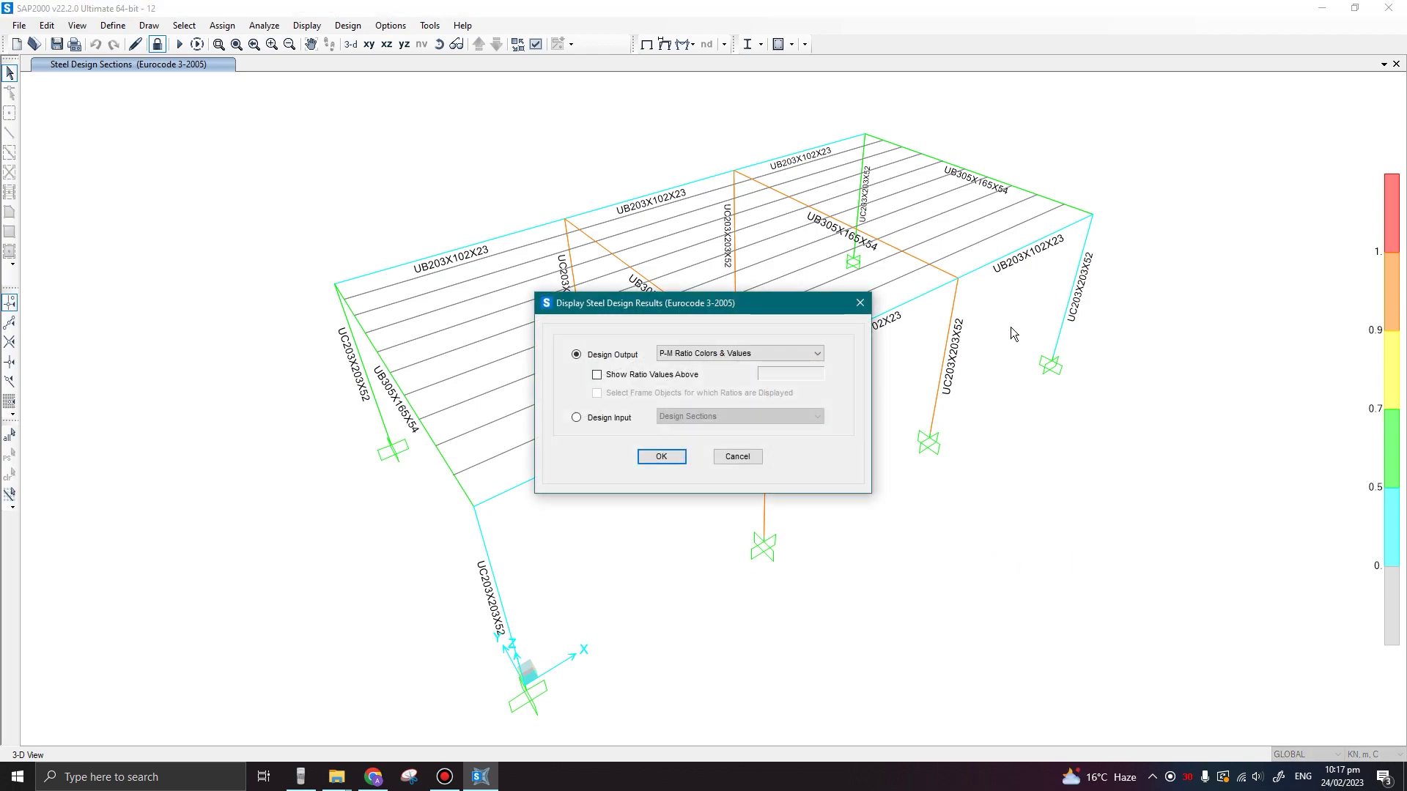
{"action": "left_click_drag", "start_coordinate": [749, 300], "coordinate": [1102, 332]}
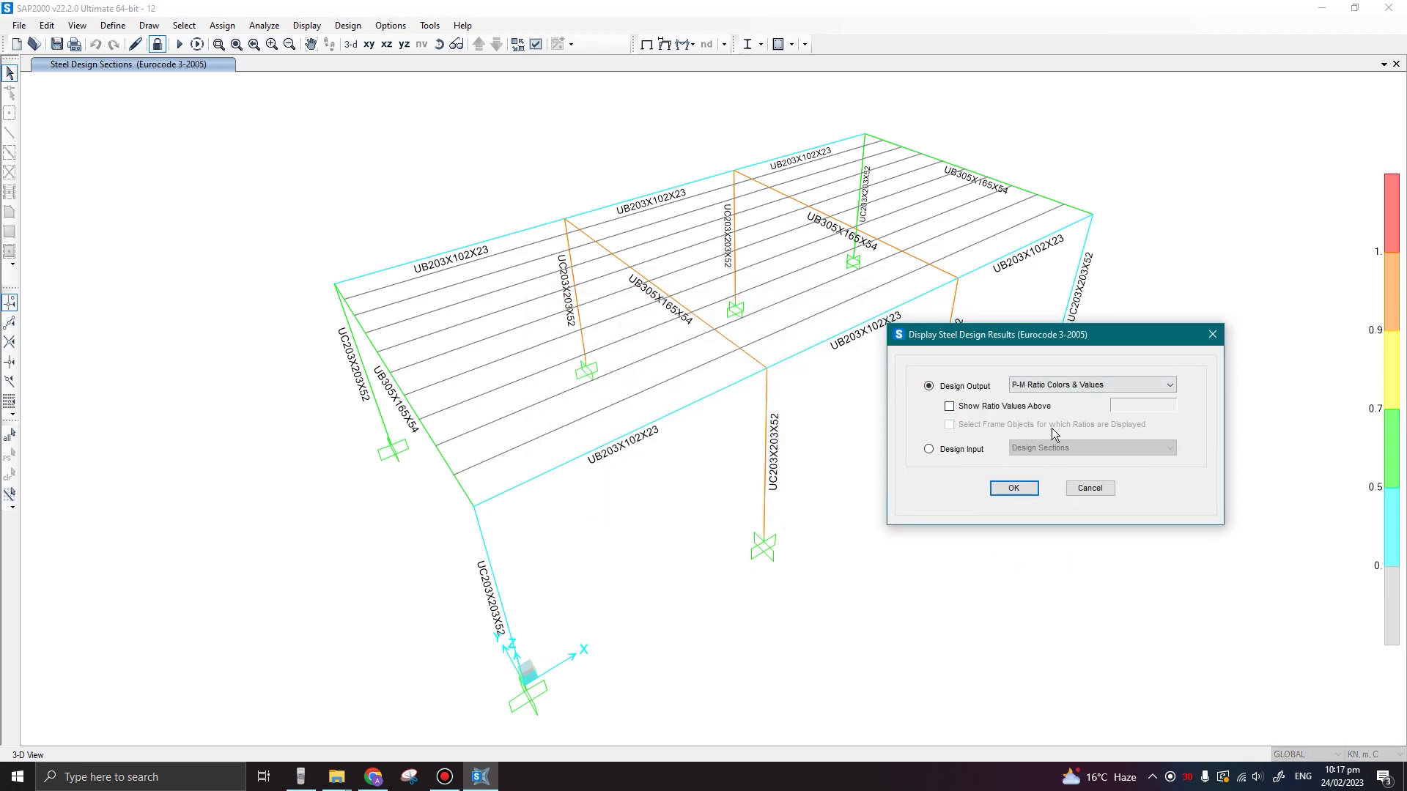
{"action": "left_click", "coordinate": [1027, 493]}
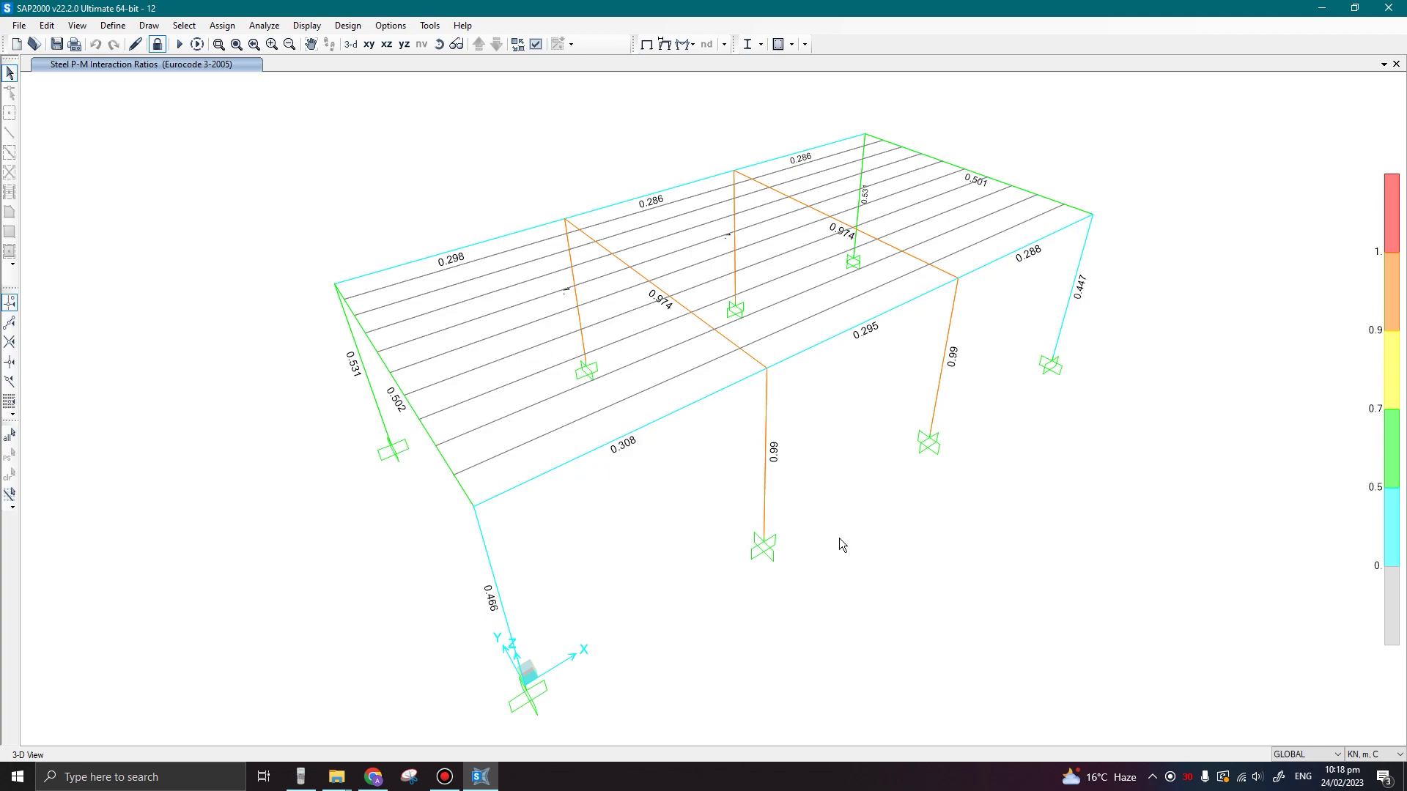
Select the four intermediate columns to examine their P-M ratios, and clear the selection
{"action": "left_click", "coordinate": [767, 472]}
{"action": "left_click", "coordinate": [578, 298]}
{"action": "left_click", "coordinate": [735, 232]}
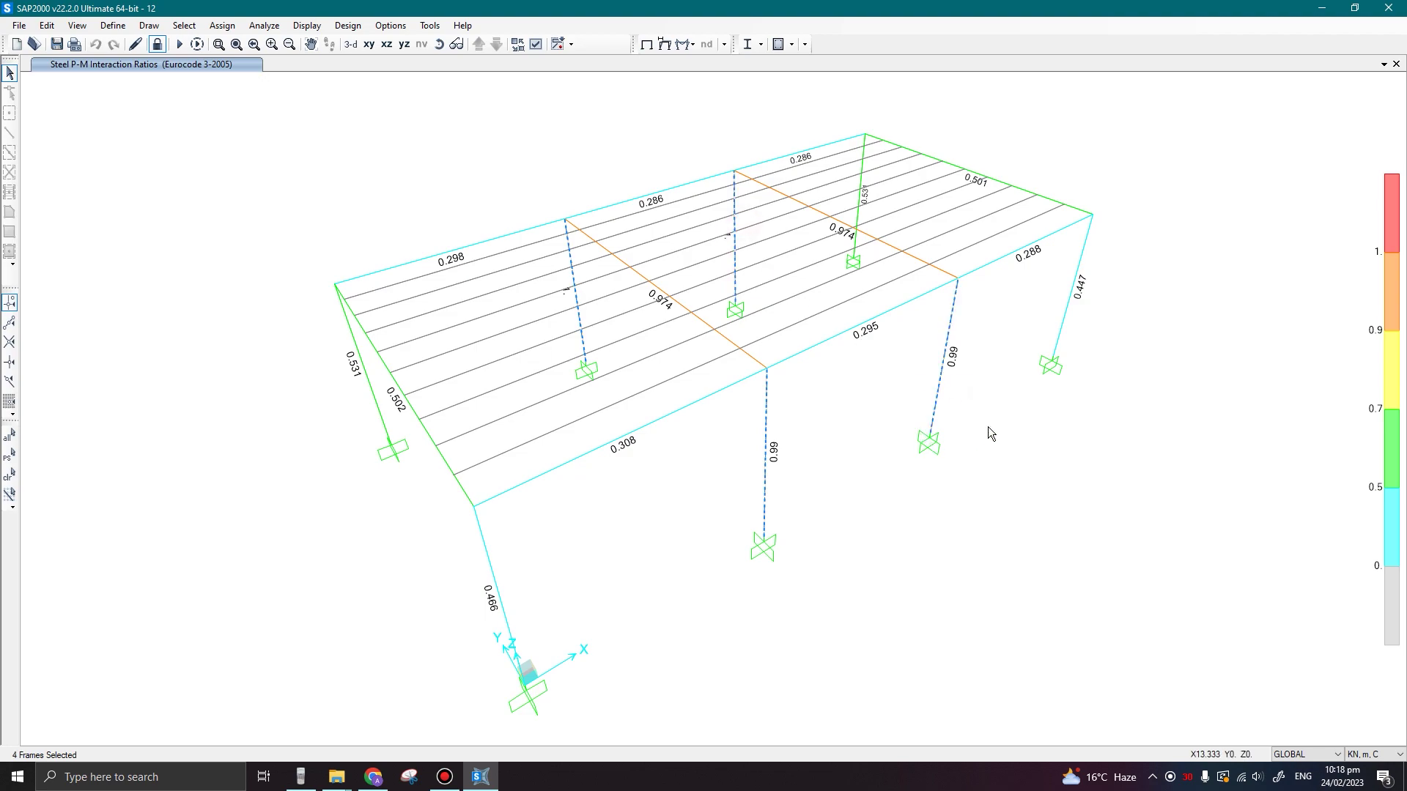
{"action": "key", "text": "ctrl+q"}
{"action": "middle_click_drag", "start_coordinate": [982, 425], "coordinate": [1094, 603], "text": "shift"}
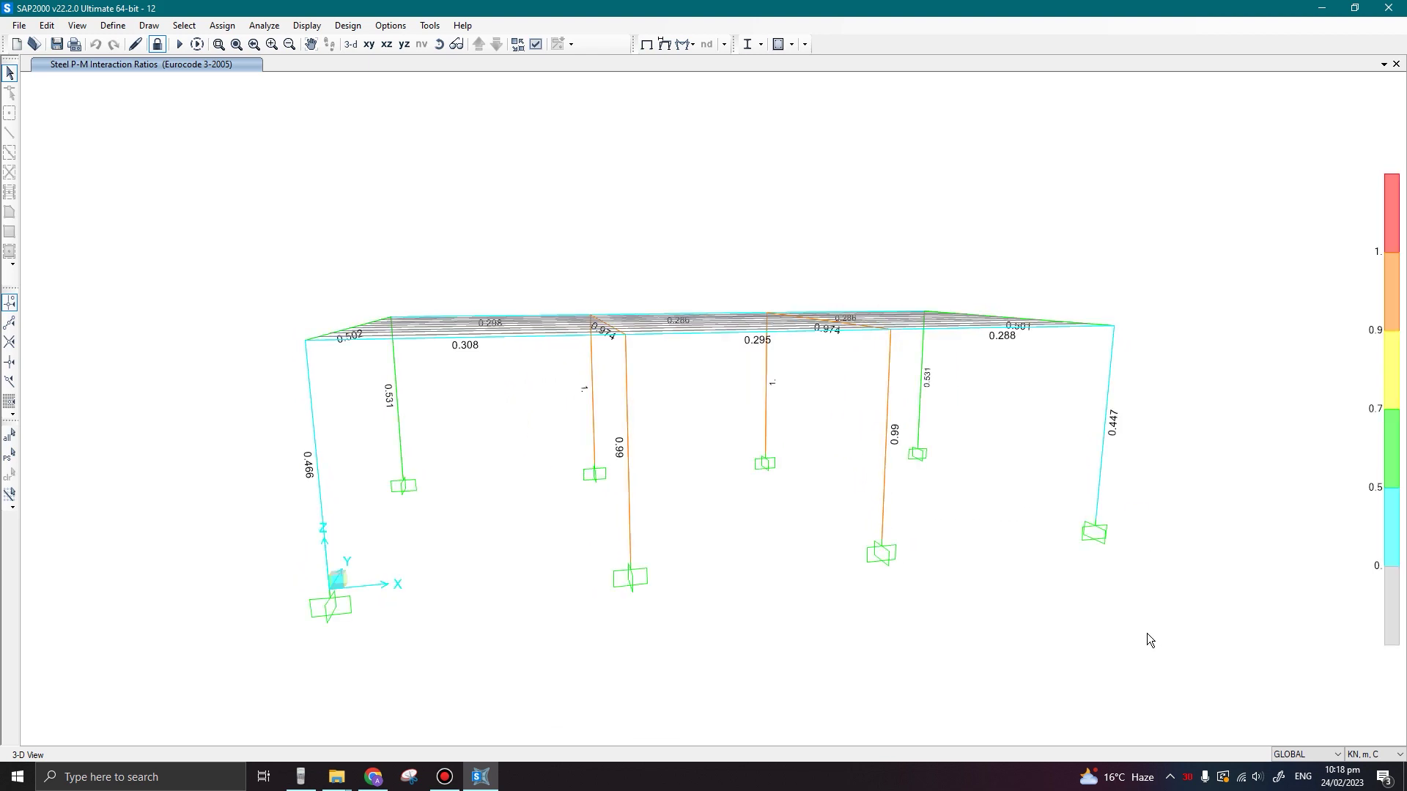
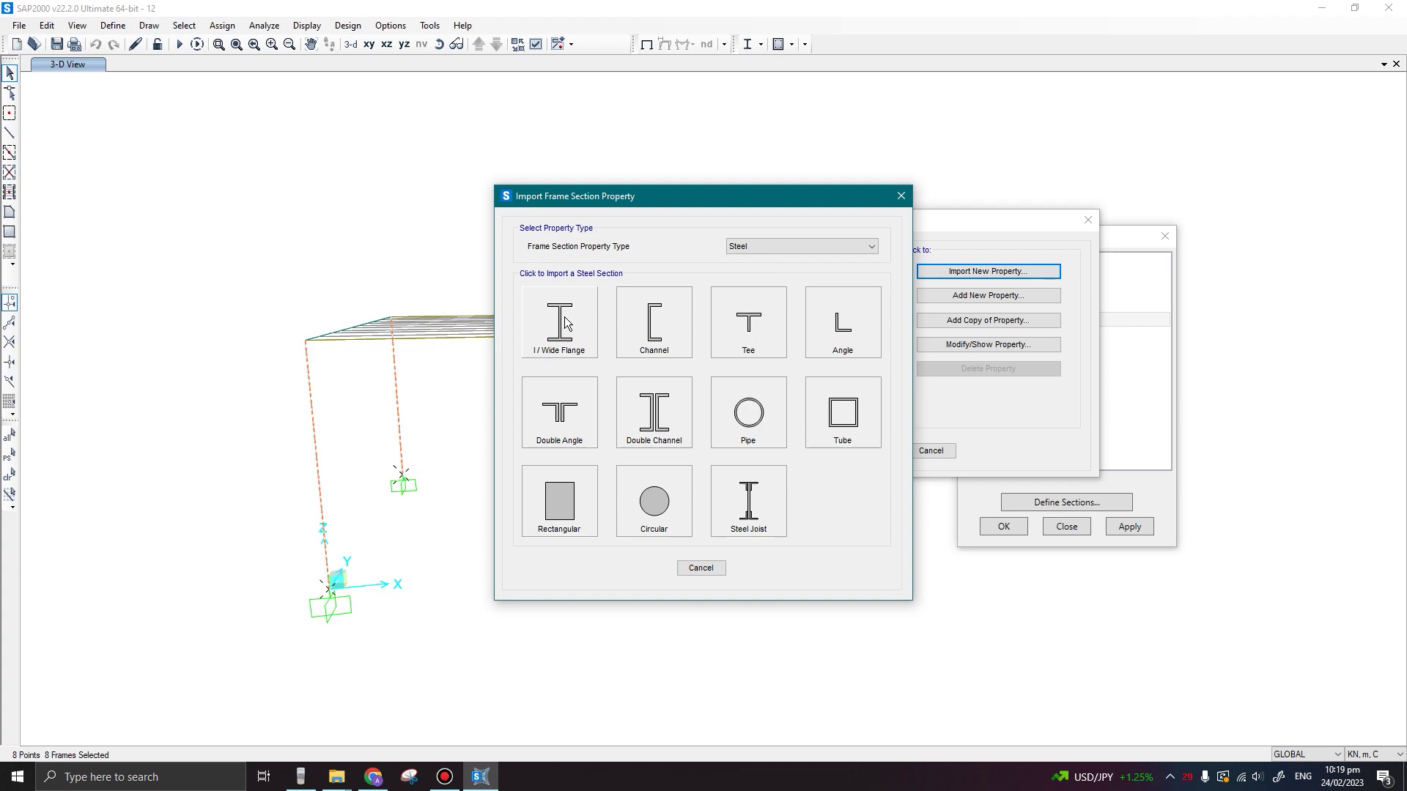
Import the I/Wide Flange section UC203X203X60 with material S275 from the steel section file and confirm the frame properties
{"action": "left_click", "coordinate": [565, 316]}
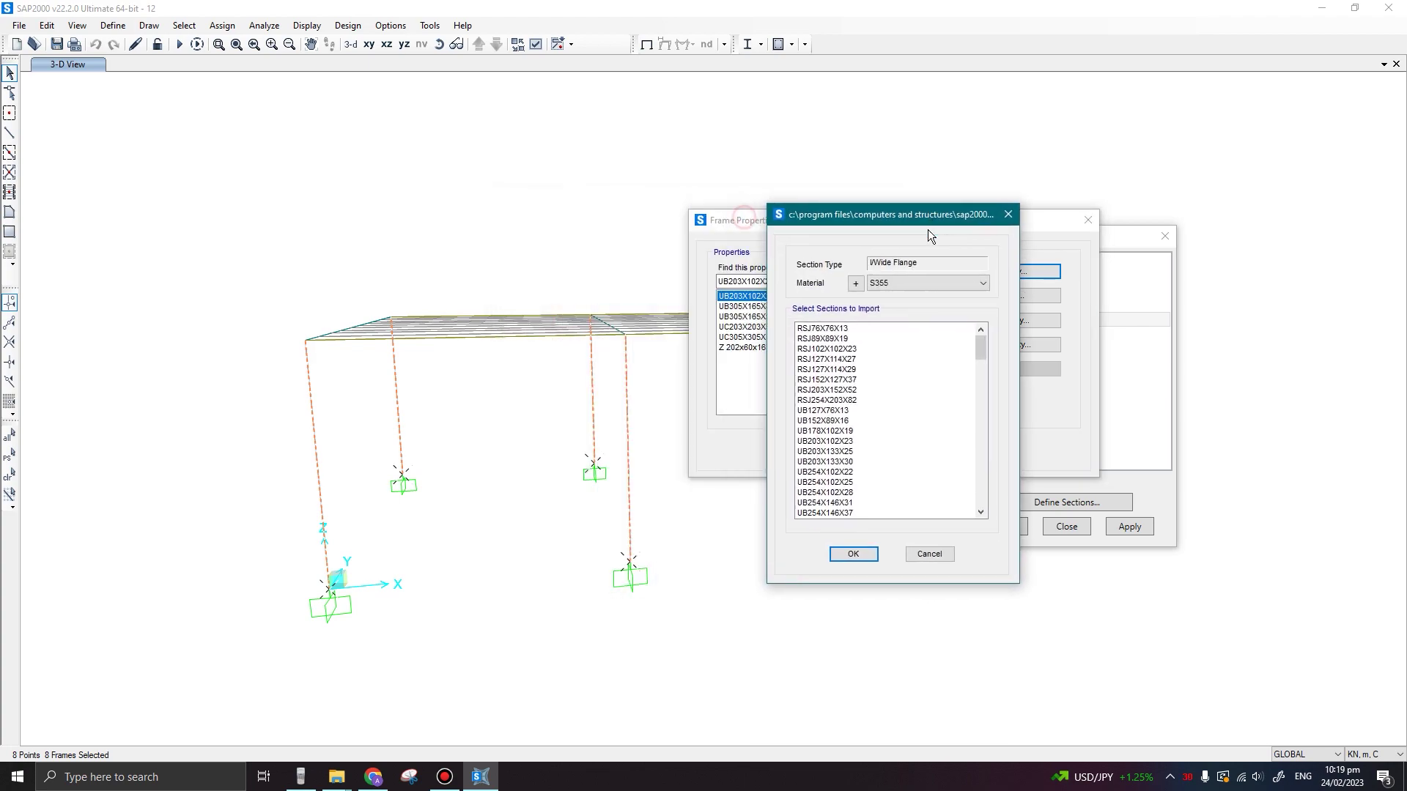
{"action": "left_click", "coordinate": [904, 285]}
{"action": "left_click", "coordinate": [888, 317]}
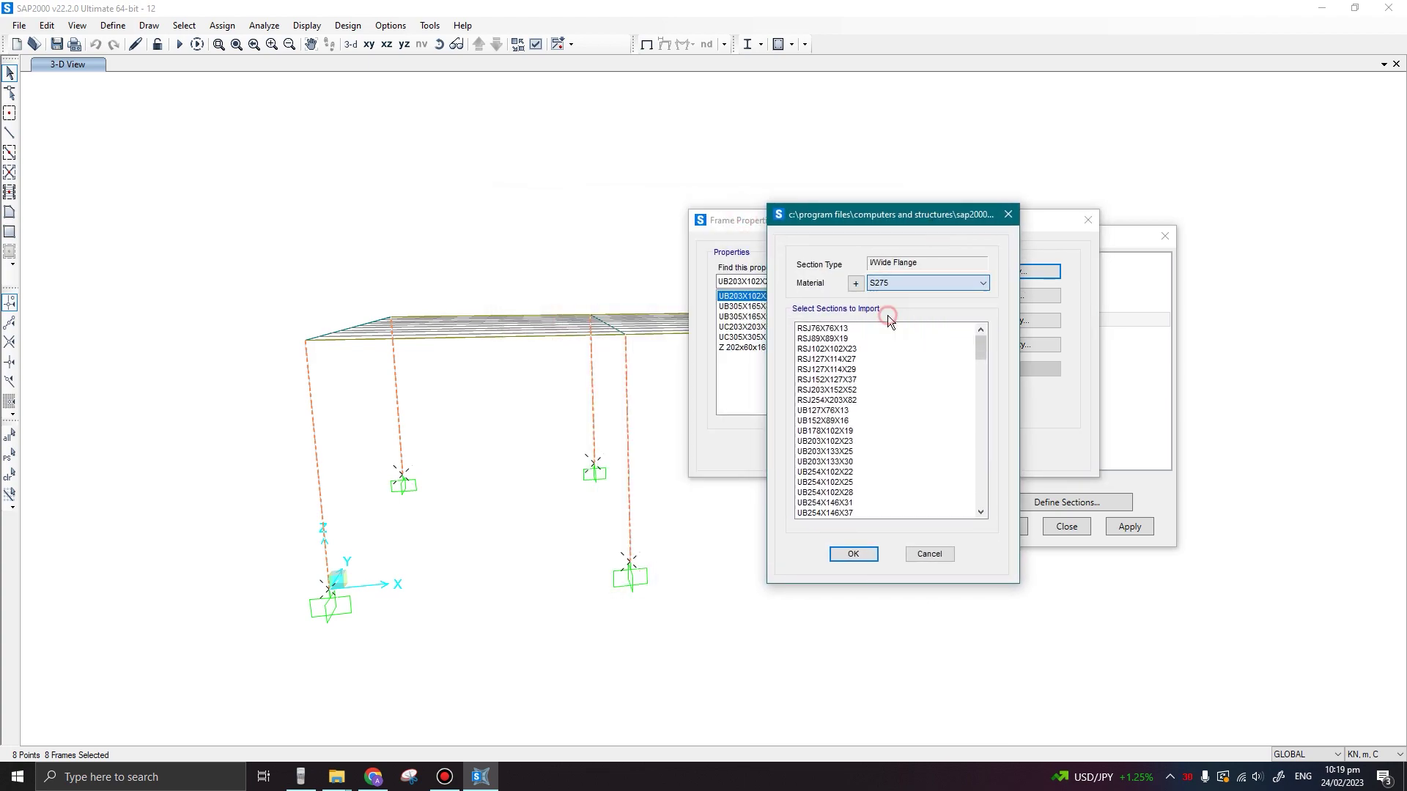
{"action": "left_click_drag", "start_coordinate": [977, 353], "coordinate": [966, 482]}
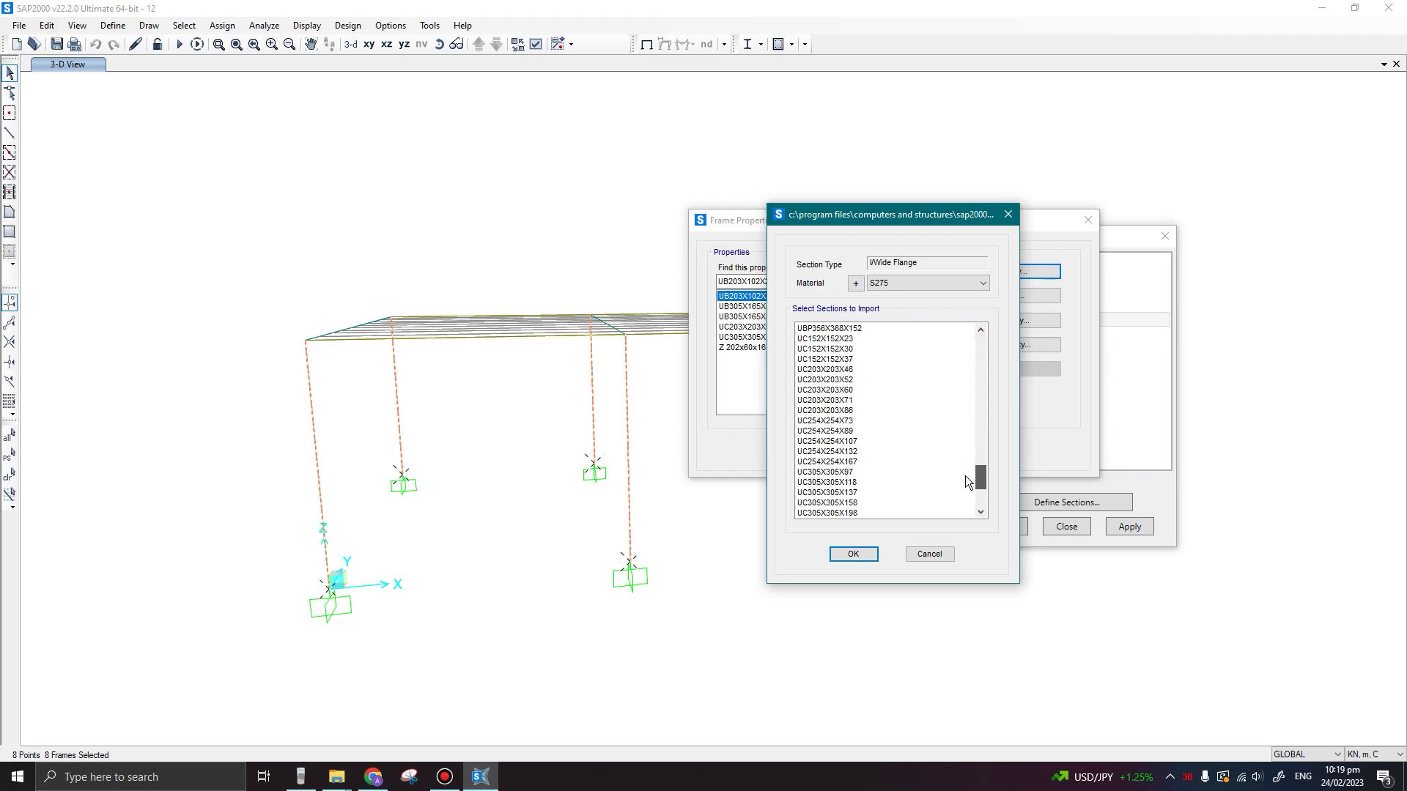
{"action": "left_click", "coordinate": [823, 420]}
{"action": "left_click", "coordinate": [846, 399]}
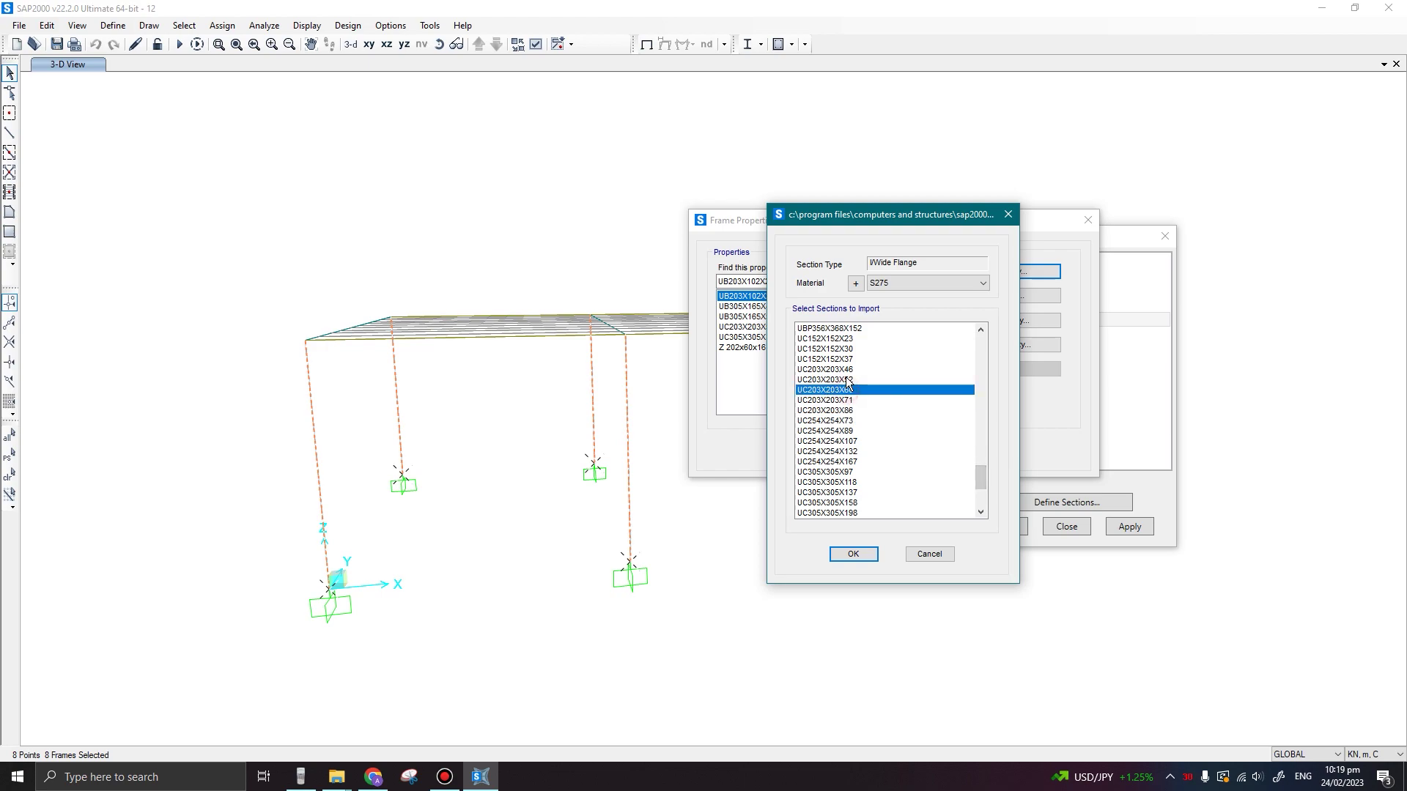
{"action": "left_click", "coordinate": [842, 380]}
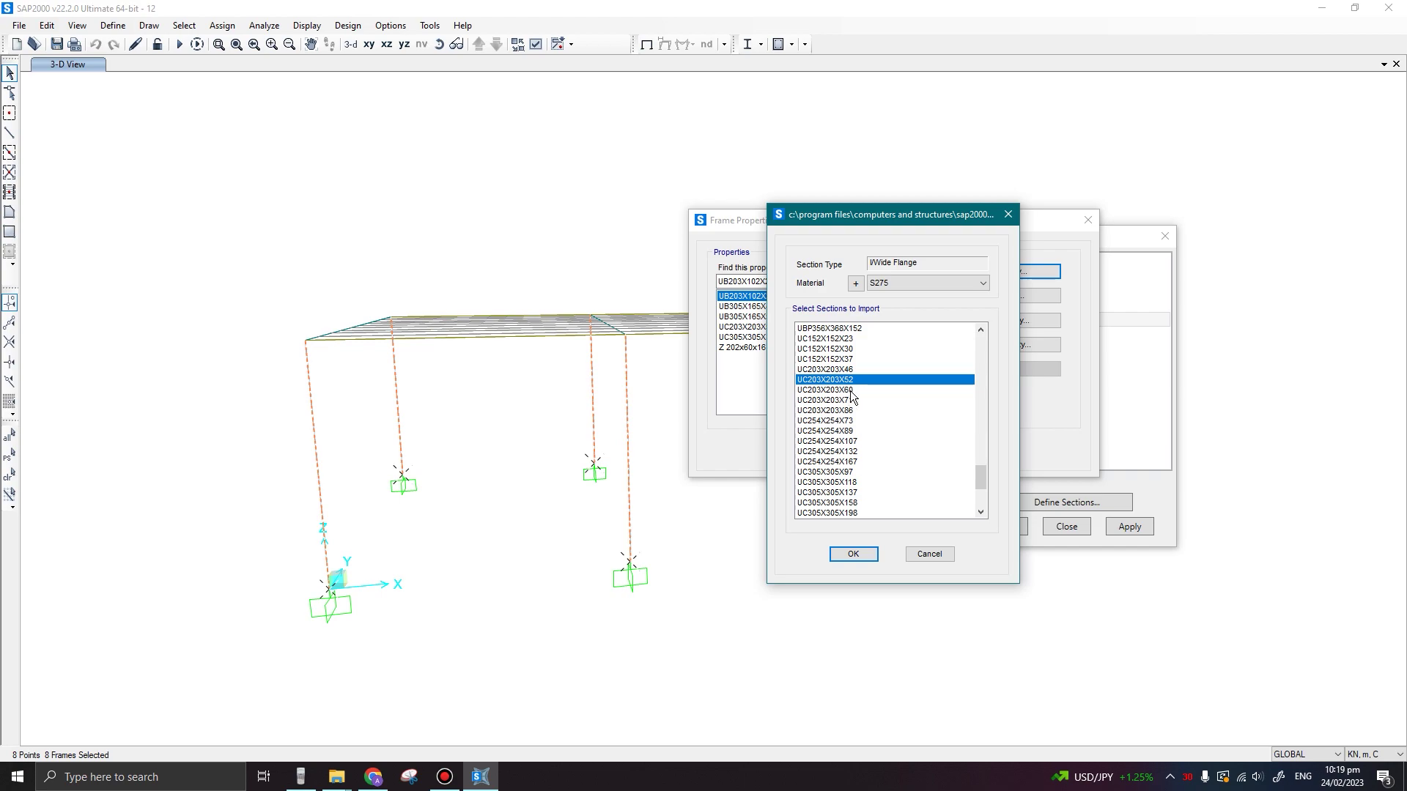
{"action": "left_click", "coordinate": [852, 390]}
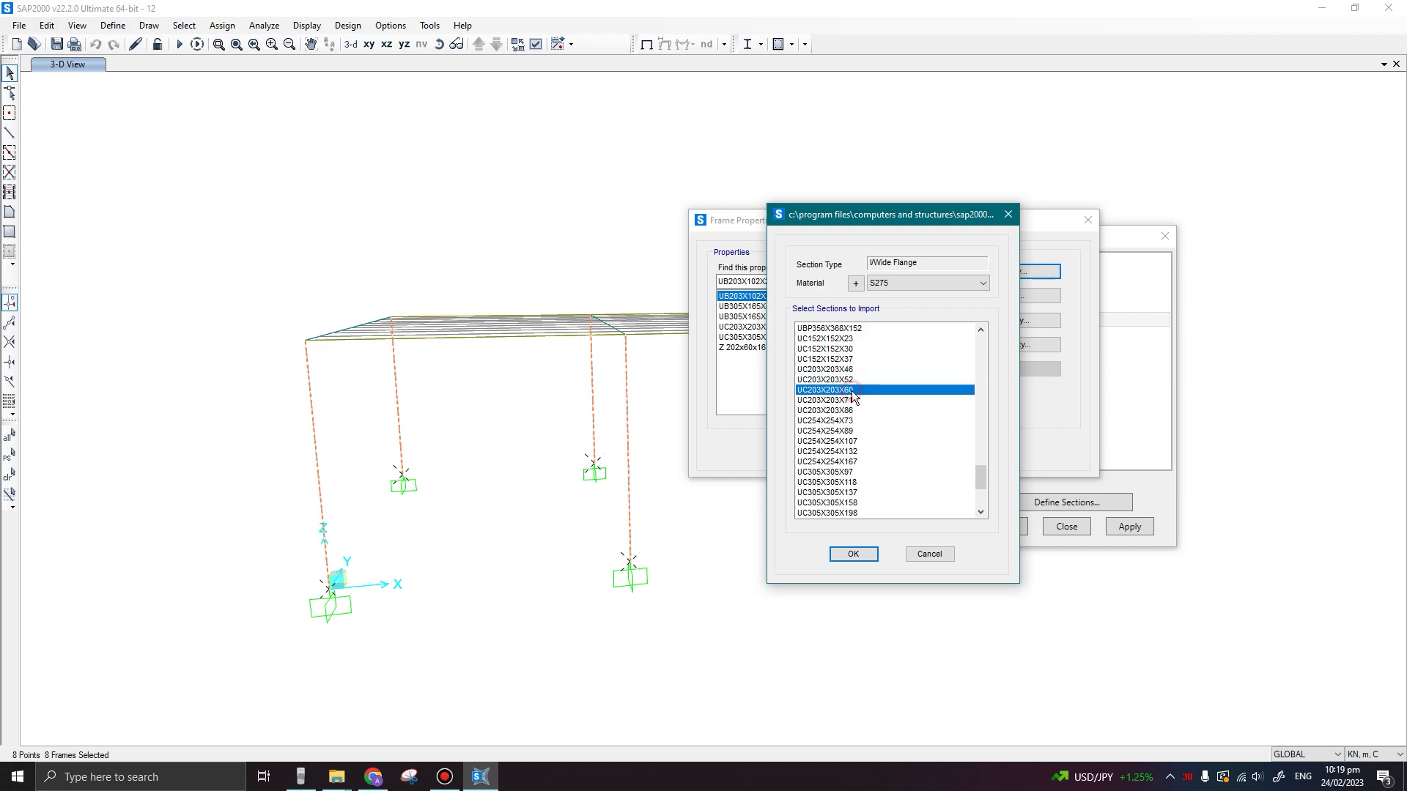
{"action": "left_click", "coordinate": [853, 554]}
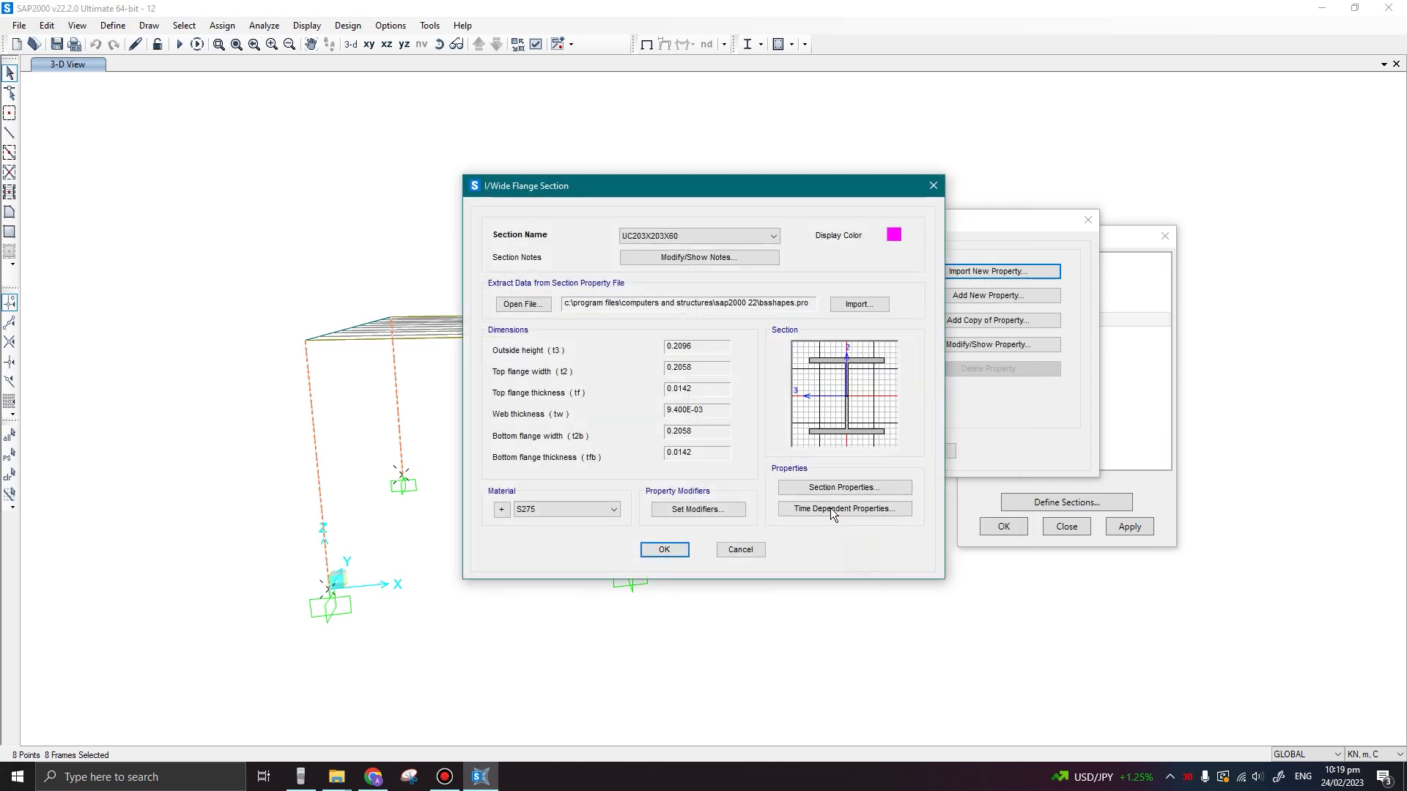
{"action": "left_click", "coordinate": [665, 543]}
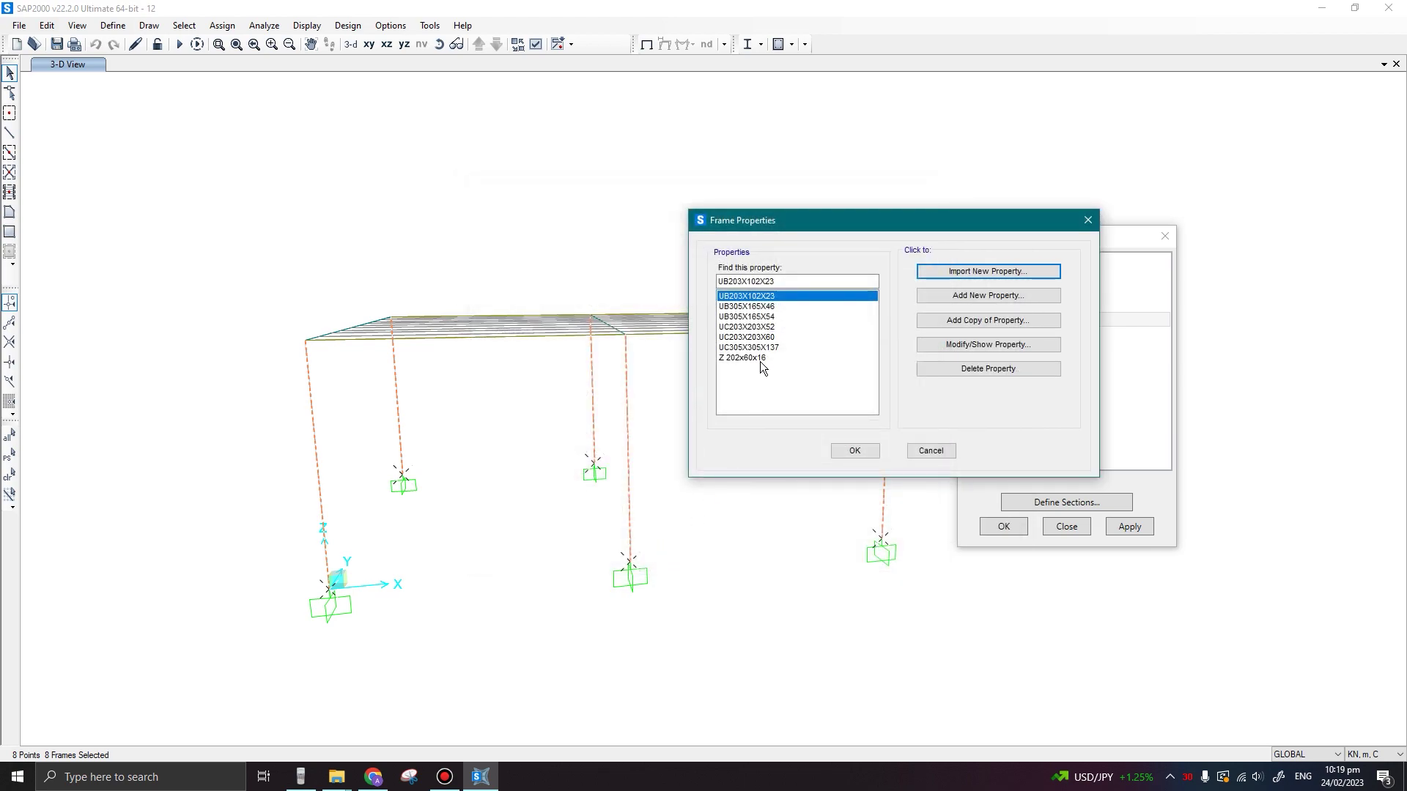
{"action": "left_click", "coordinate": [850, 452]}
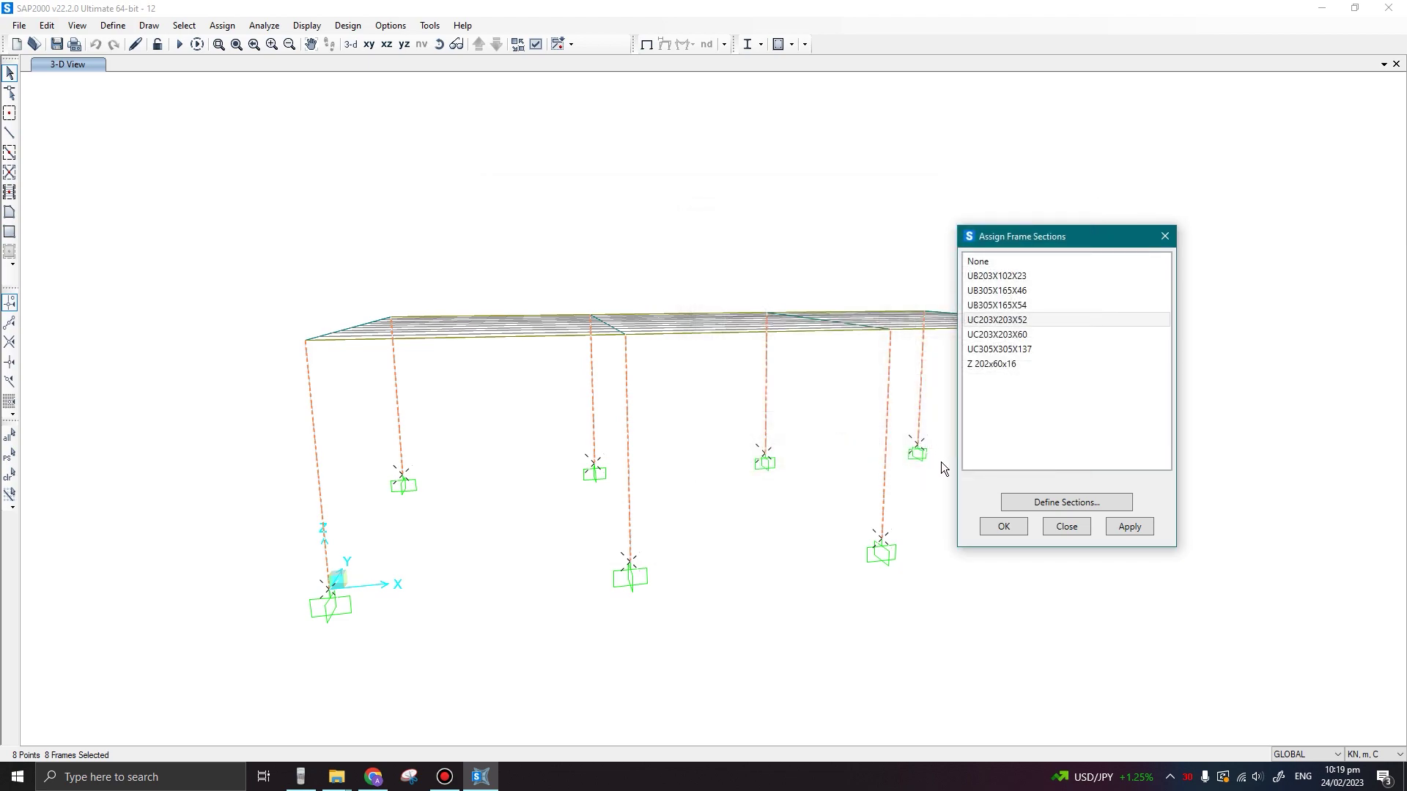
Assign the section UC203X203X60 to the eight selected columns and inspect the section labels on the frame
{"action": "left_click_drag", "start_coordinate": [1026, 238], "coordinate": [1152, 230]}
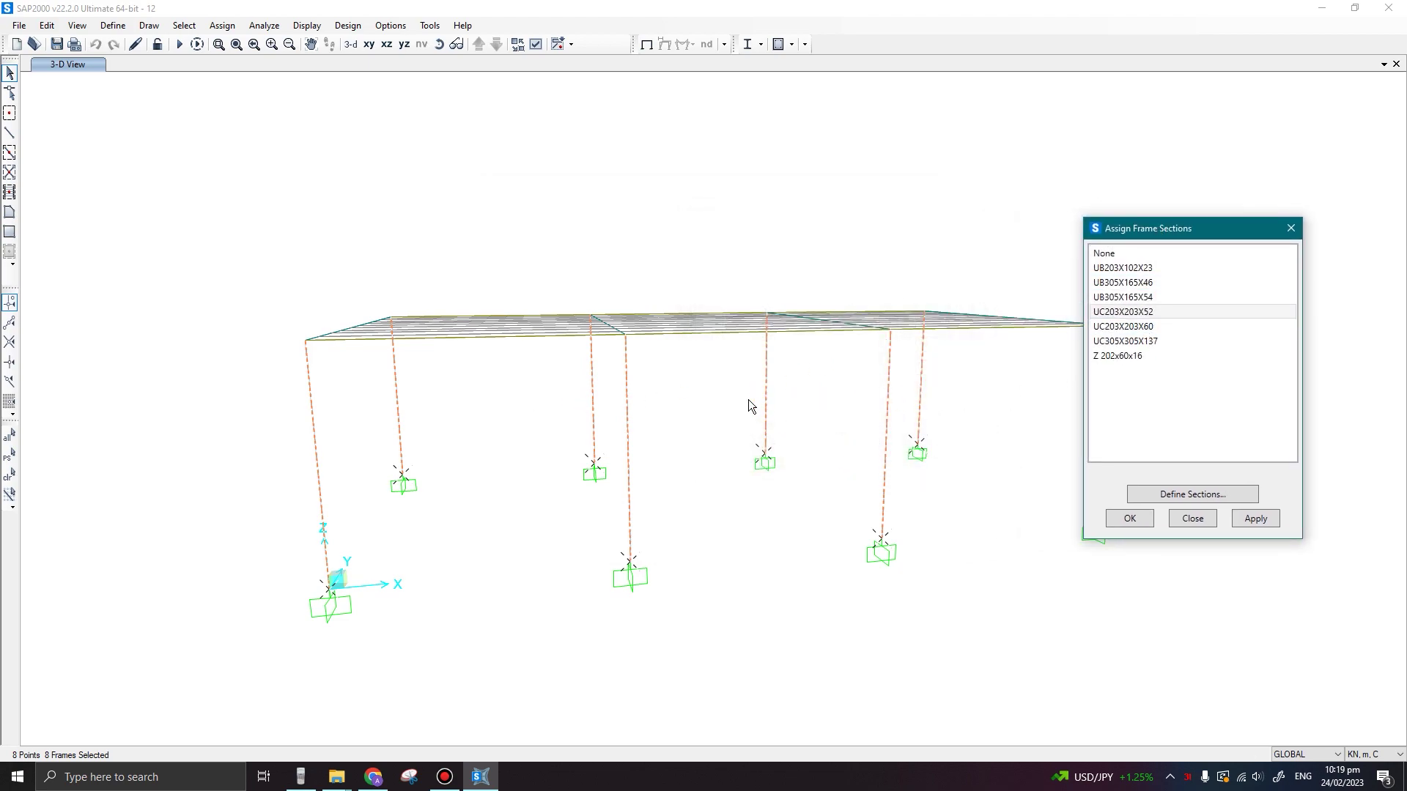
{"action": "left_click", "coordinate": [1128, 334]}
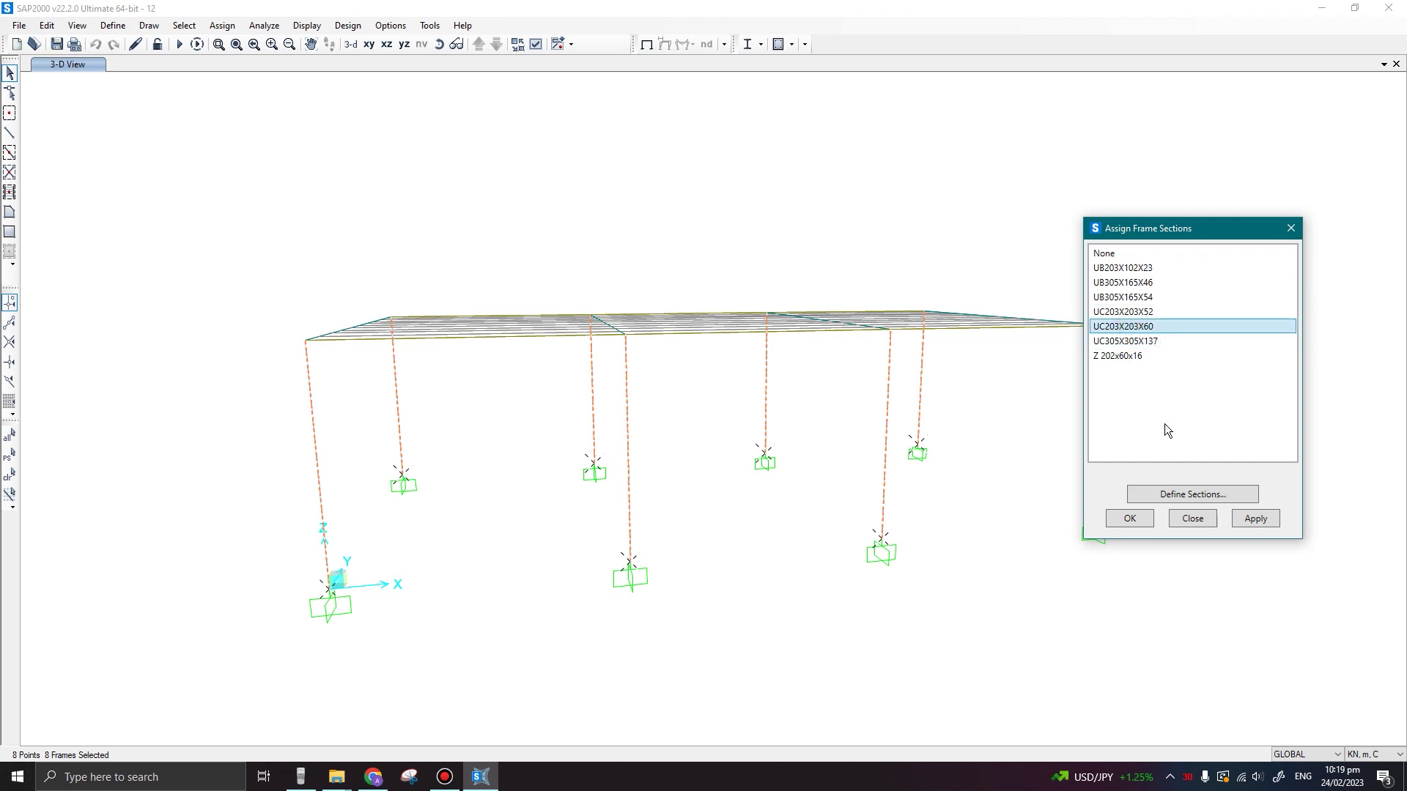
{"action": "left_click", "coordinate": [1255, 519]}
{"action": "left_click_drag", "start_coordinate": [1138, 233], "coordinate": [1193, 230]}
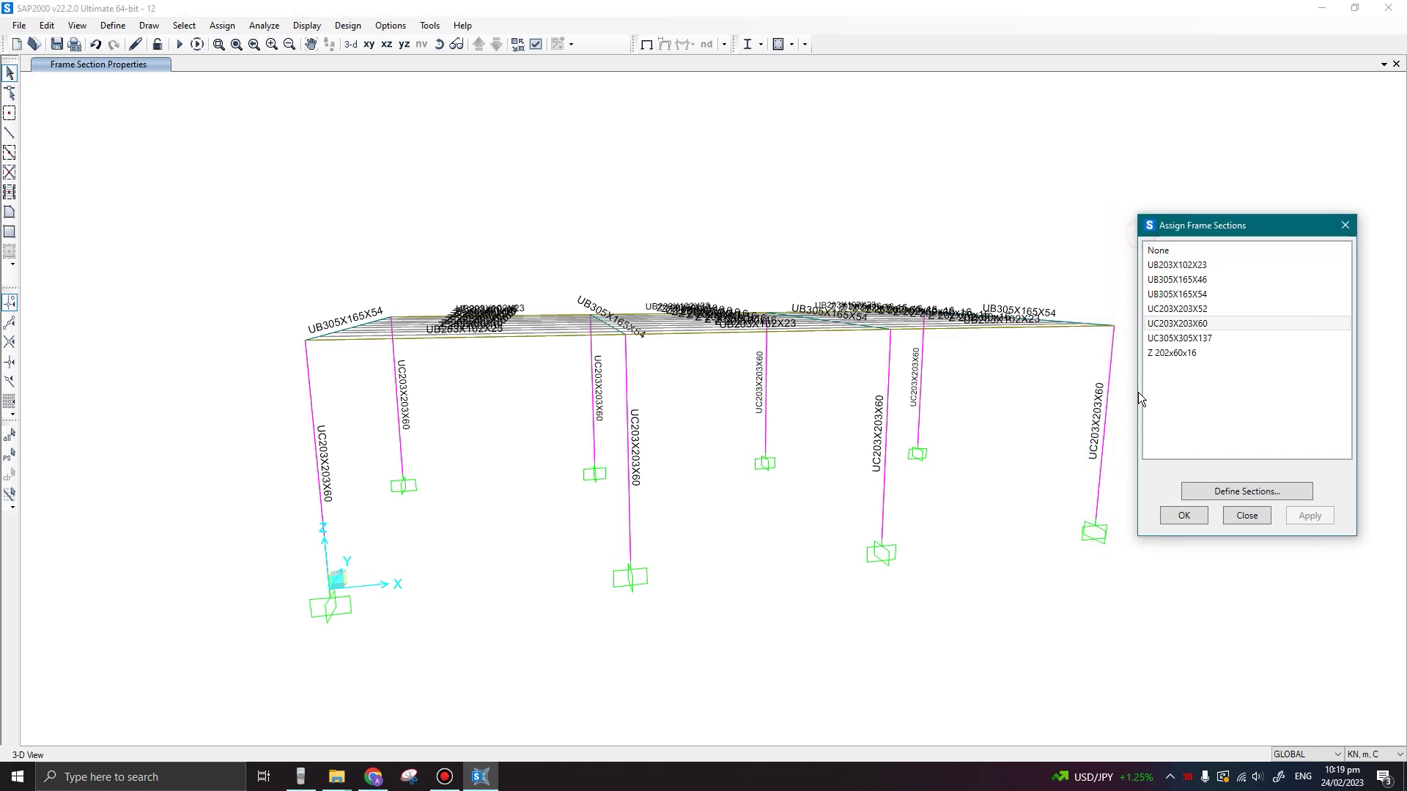
{"action": "middle_click_drag", "start_coordinate": [878, 464], "coordinate": [853, 453]}
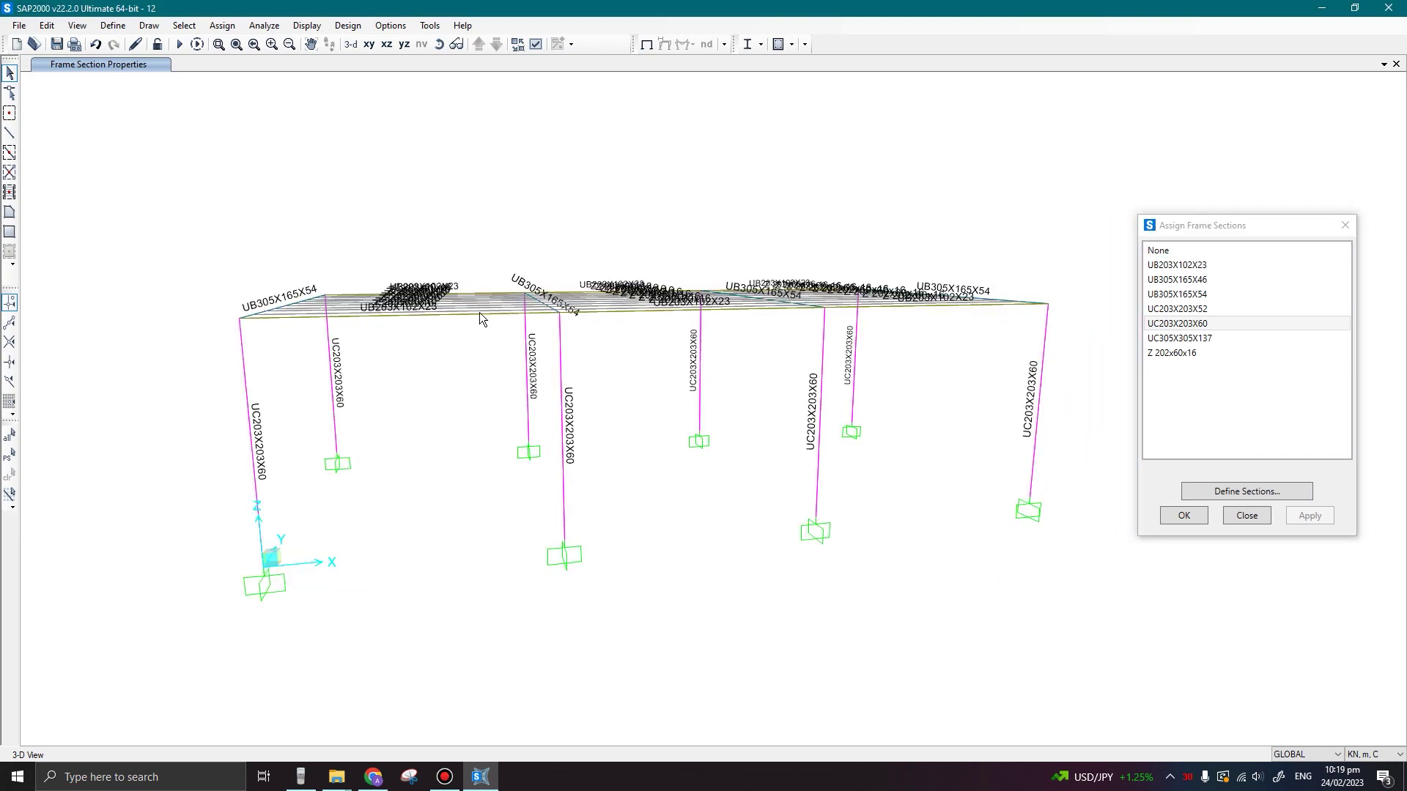
{"action": "middle_click_drag", "start_coordinate": [508, 311], "coordinate": [501, 263], "text": "shift"}
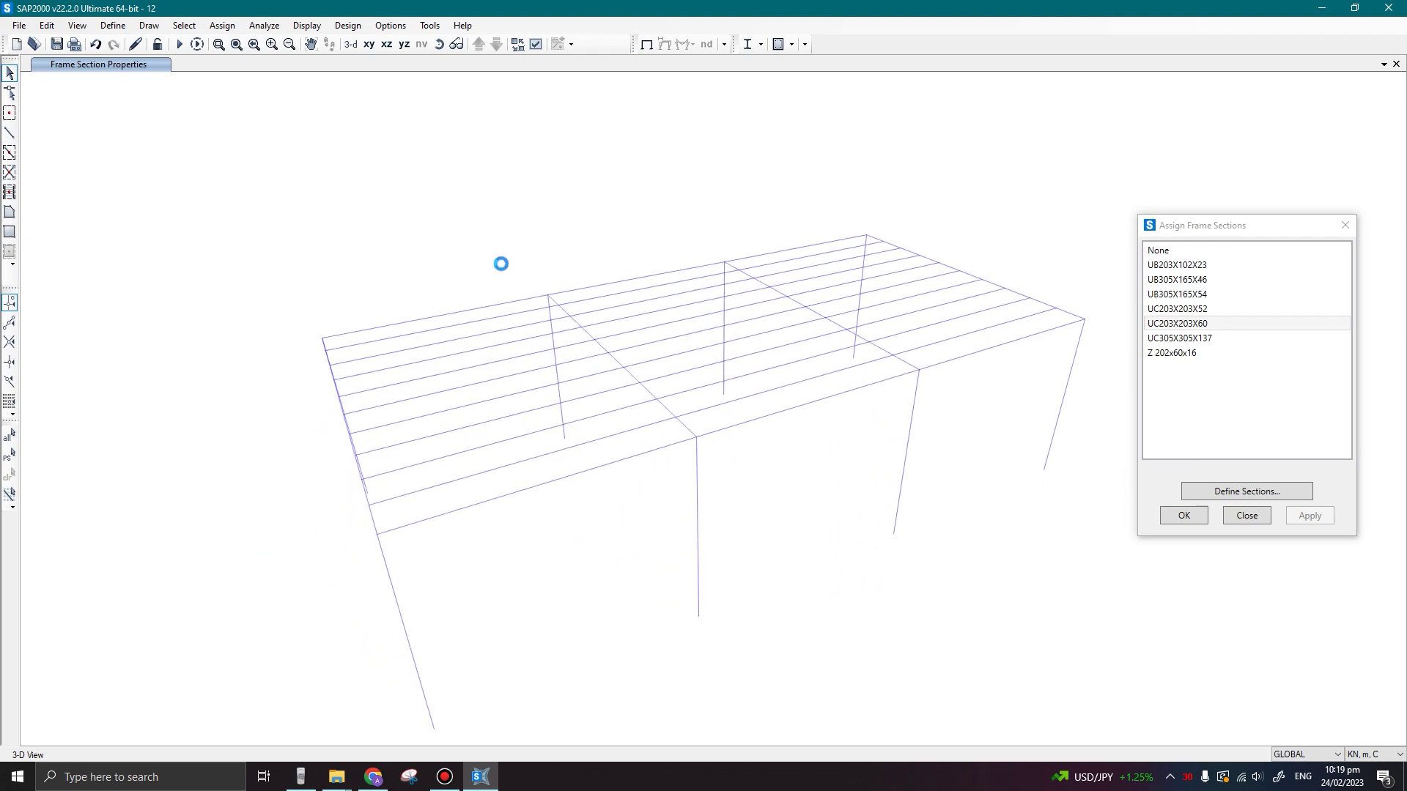
Show the plain undeformed model without section labels, select an intermediate roof beam to point it out, and clear the selection
{"action": "middle_click_drag", "start_coordinate": [644, 383], "coordinate": [507, 233], "text": "shift"}
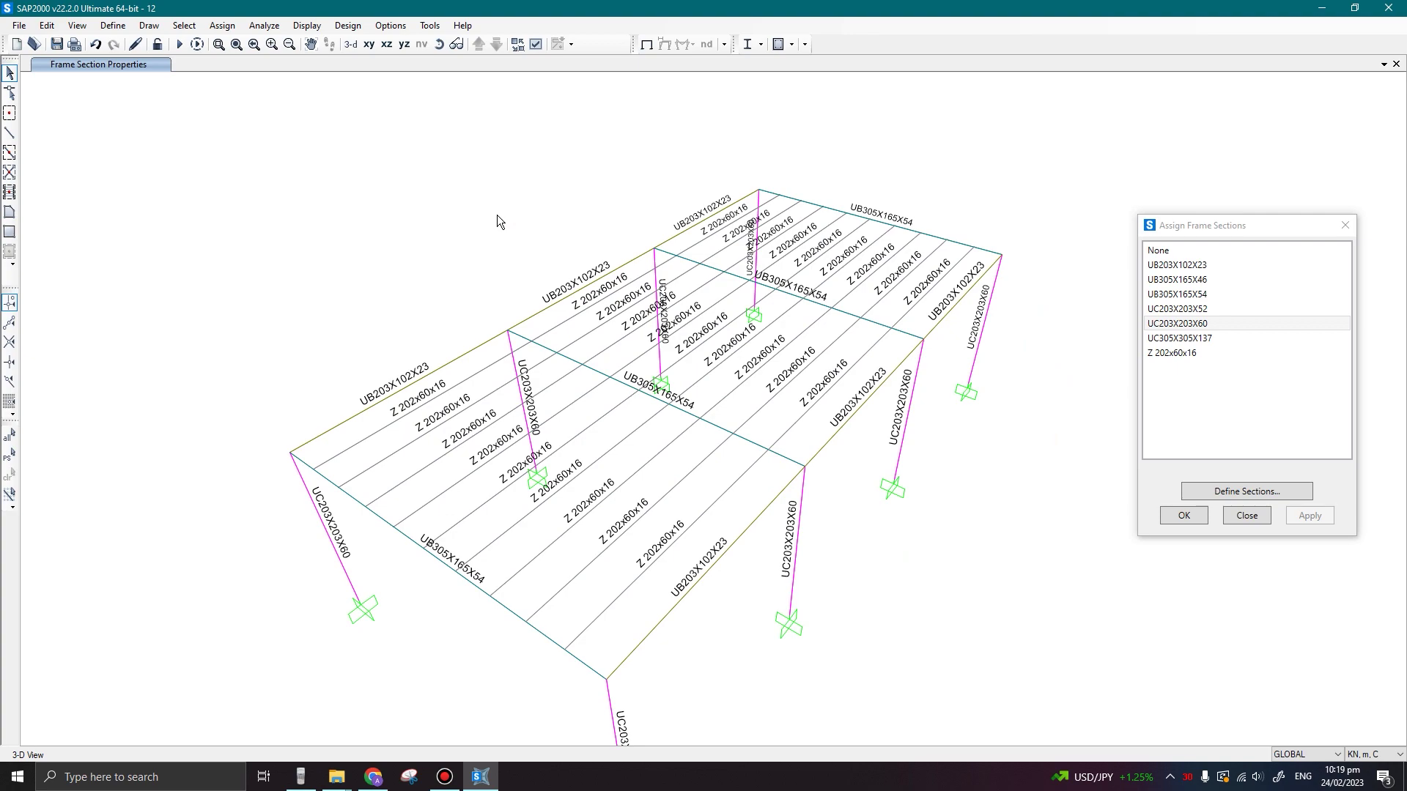
{"action": "key", "text": "F4"}
{"action": "middle_click_drag", "start_coordinate": [708, 396], "coordinate": [1099, 528], "text": "shift"}
{"action": "middle_click_drag", "start_coordinate": [948, 561], "coordinate": [814, 538]}
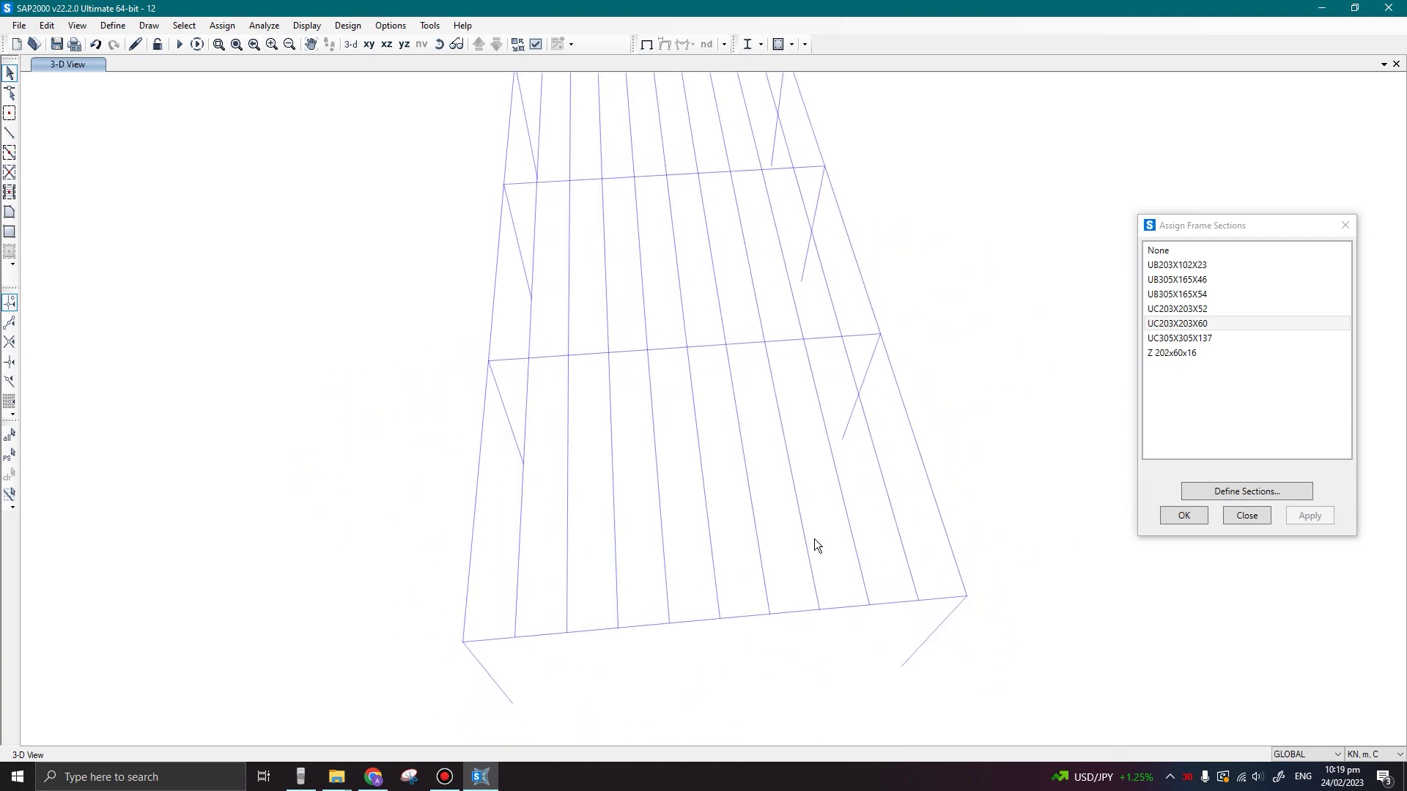
{"action": "middle_click_drag", "start_coordinate": [650, 468], "coordinate": [634, 439]}
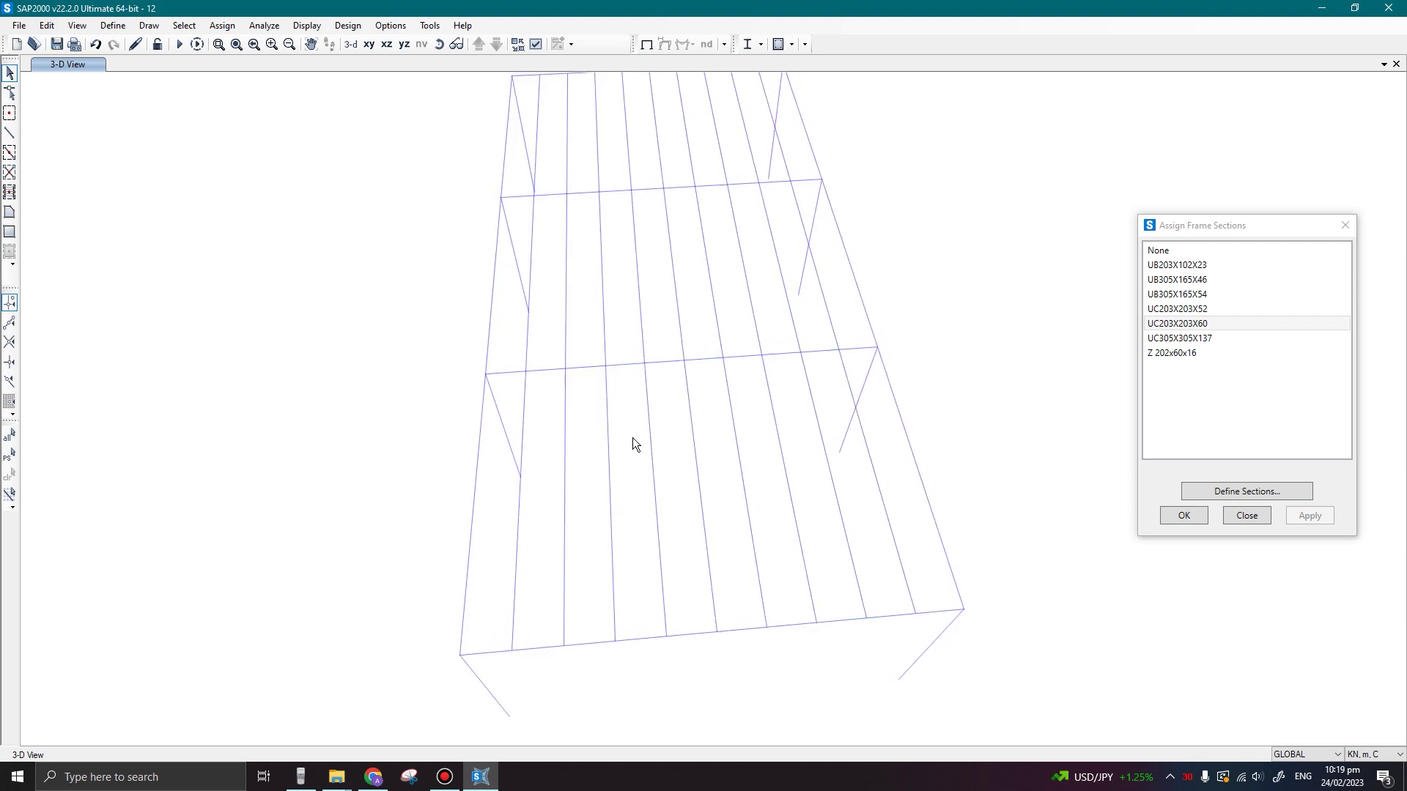
{"action": "left_click", "coordinate": [662, 362]}
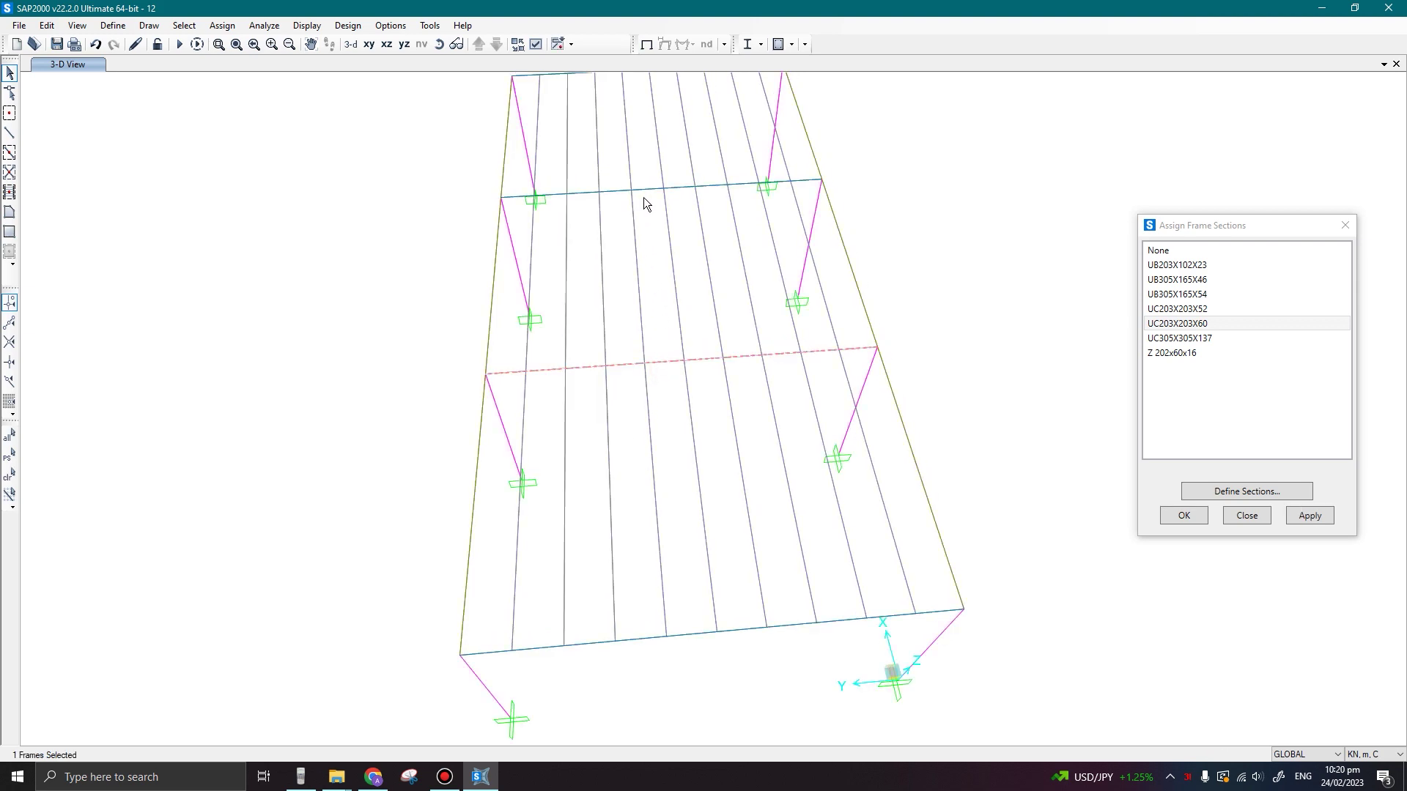
{"action": "middle_click_drag", "start_coordinate": [665, 204], "coordinate": [666, 233]}
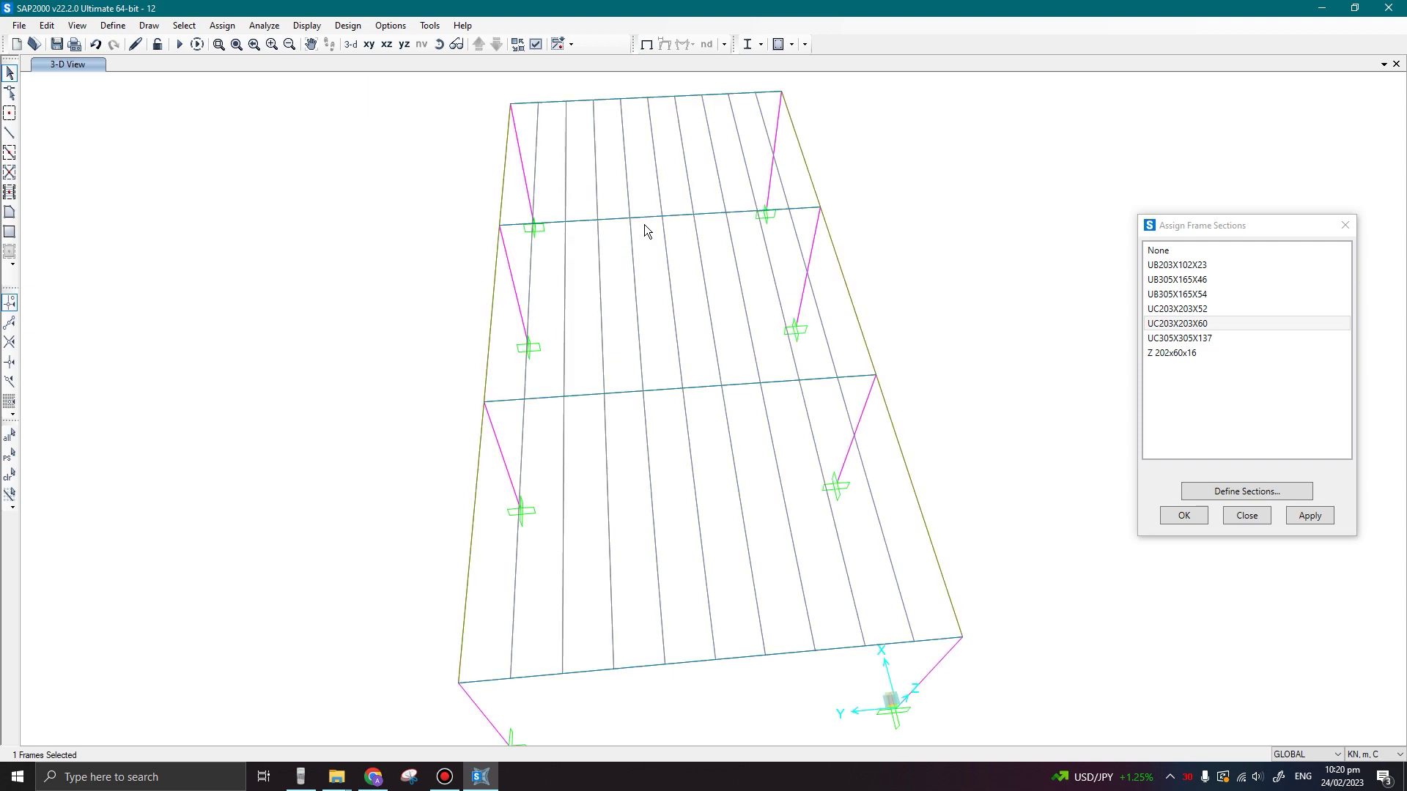
{"action": "key", "text": "ctrl+shift+c"}
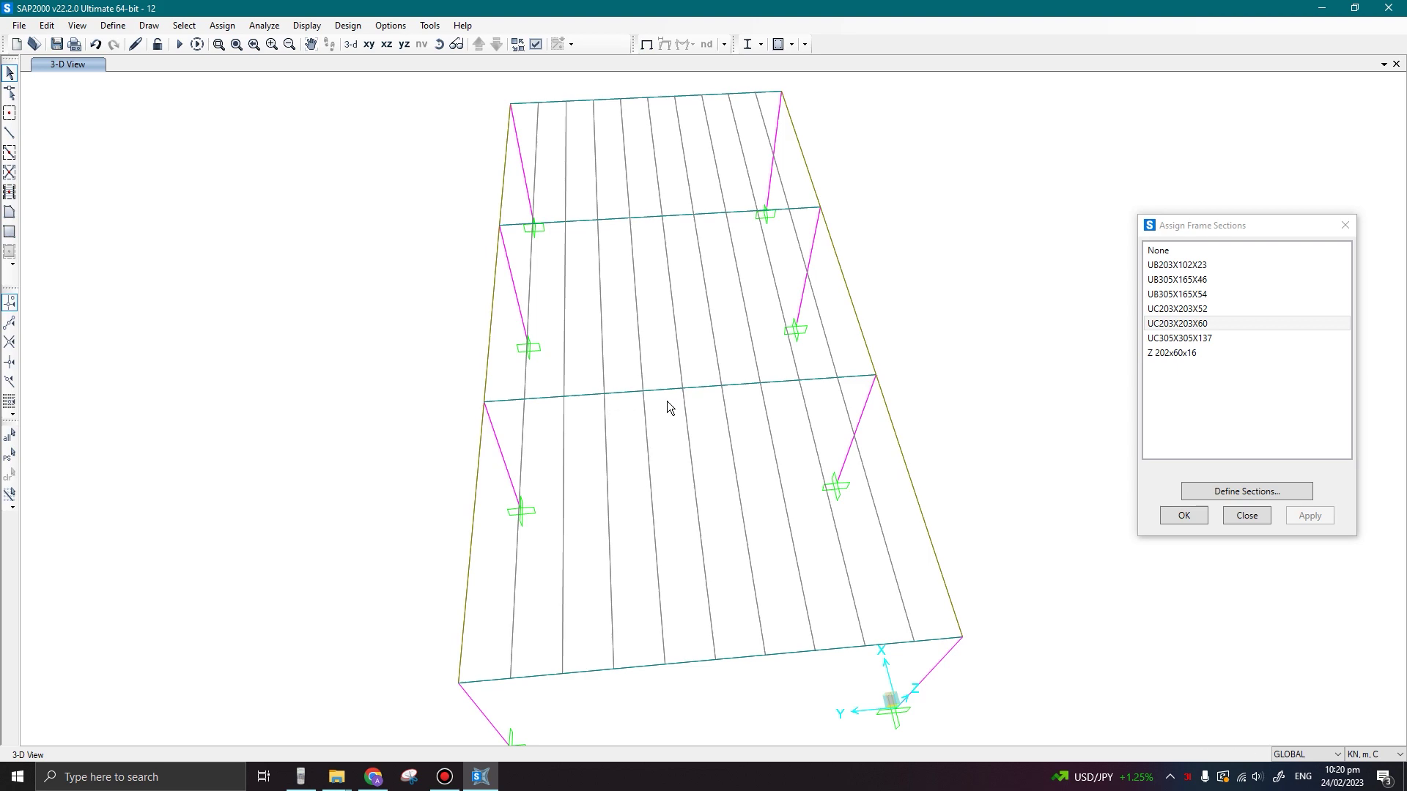
Select the purlin joints near the third points of the transverse roof beams to examine the restraint spacing, and clear the selection
{"action": "left_click", "coordinate": [606, 394]}
{"action": "left_click", "coordinate": [624, 394]}
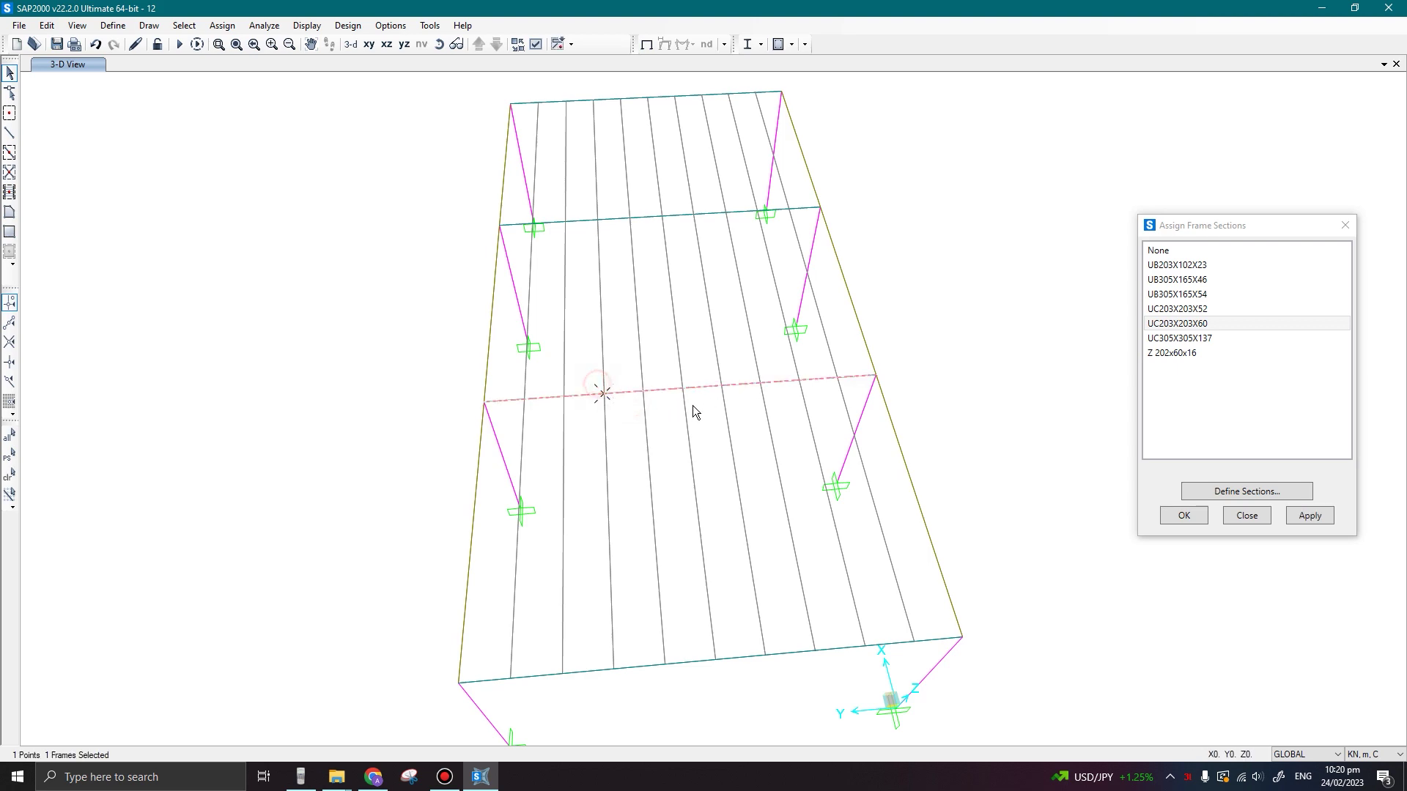
{"action": "left_click", "coordinate": [759, 382]}
{"action": "left_click", "coordinate": [596, 221]}
{"action": "left_click", "coordinate": [724, 212]}
{"action": "left_click", "coordinate": [696, 215]}
{"action": "left_click", "coordinate": [586, 96]}
{"action": "left_click", "coordinate": [699, 96]}
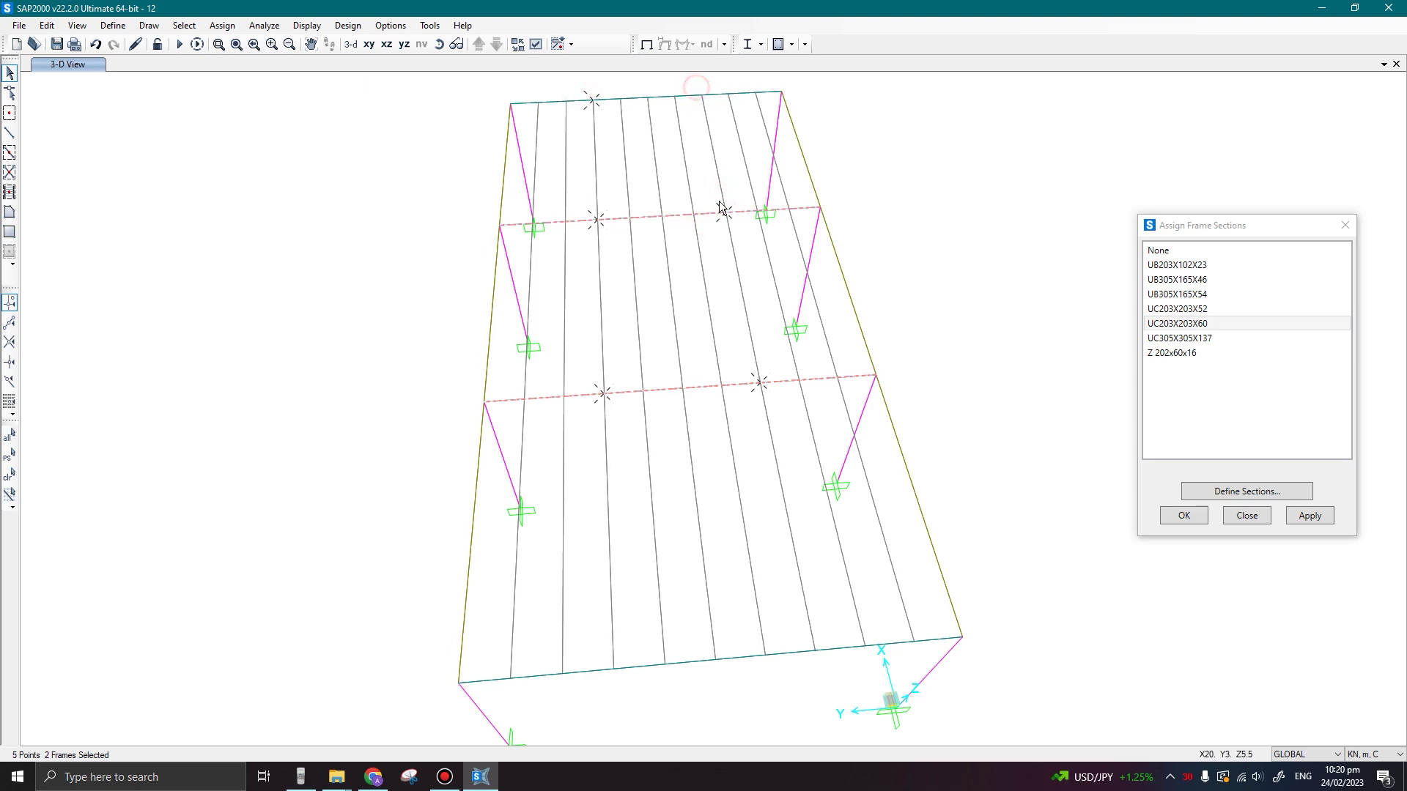
{"action": "left_click", "coordinate": [615, 661]}
{"action": "left_click", "coordinate": [740, 659]}
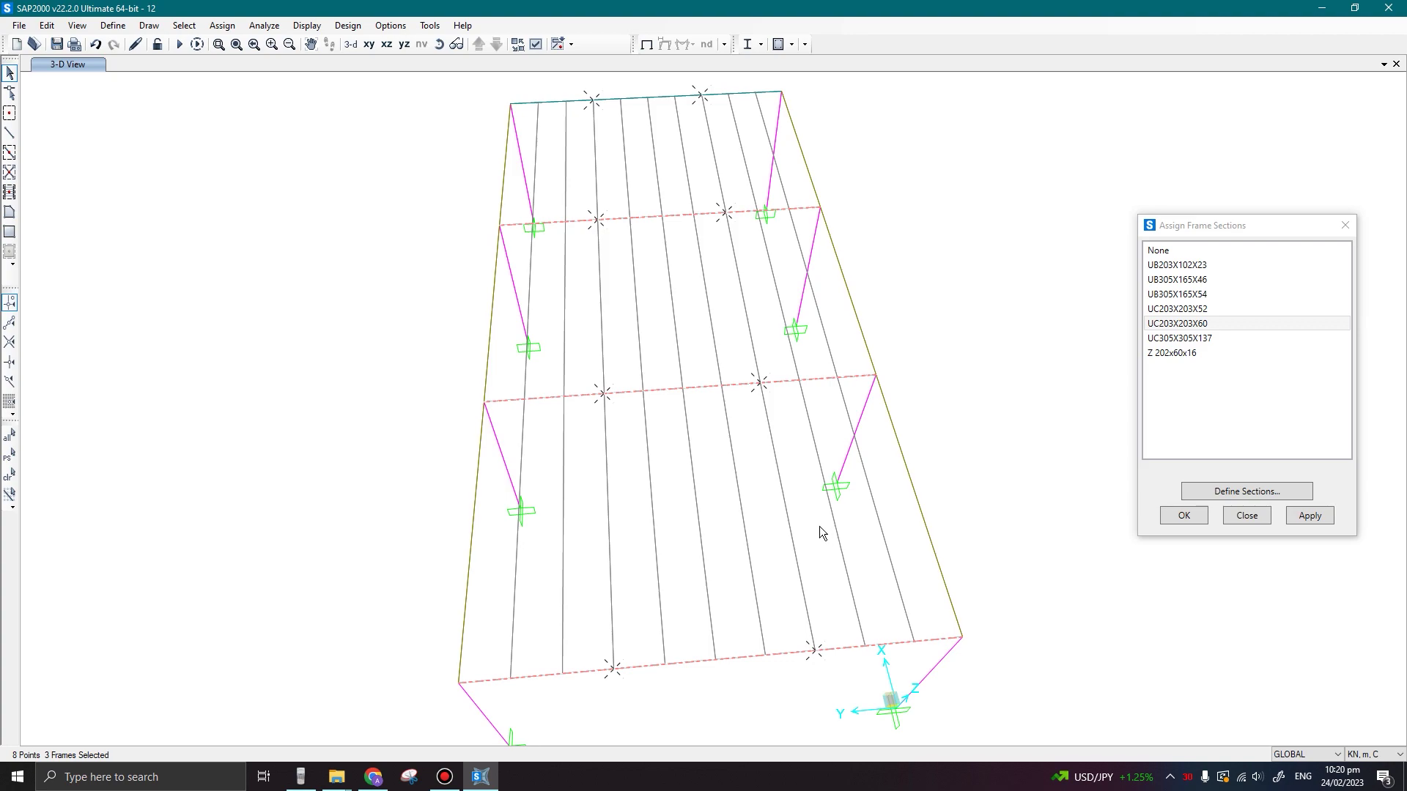
{"action": "middle_click_drag", "start_coordinate": [819, 526], "coordinate": [503, 496], "text": "shift"}
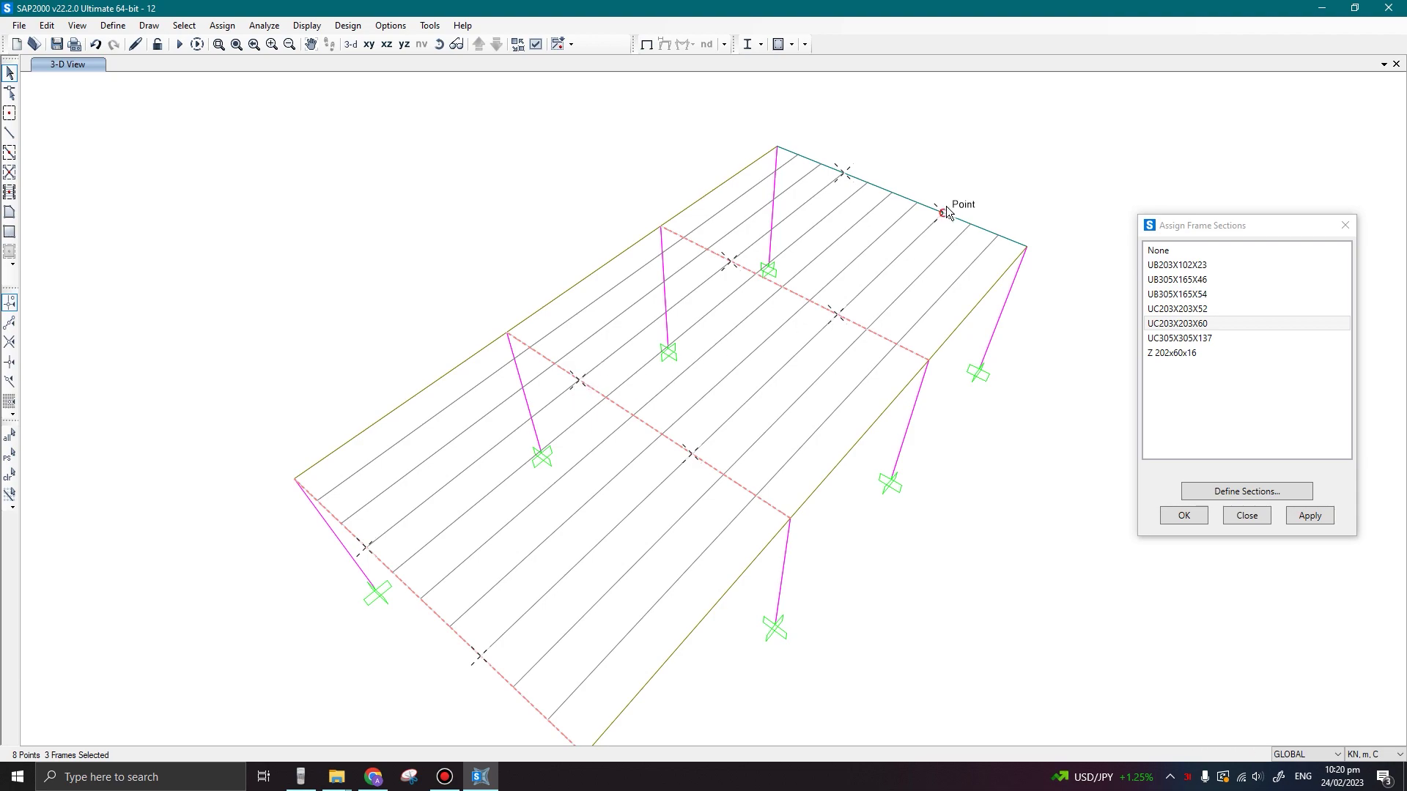
{"action": "left_click", "coordinate": [877, 187]}
{"action": "key", "text": "ctrl+q"}
Select the four transverse roof beams and open their Eurocode 3-2005 steel frame design overwrites
{"action": "middle_click_drag", "start_coordinate": [724, 481], "coordinate": [755, 545], "text": "shift"}
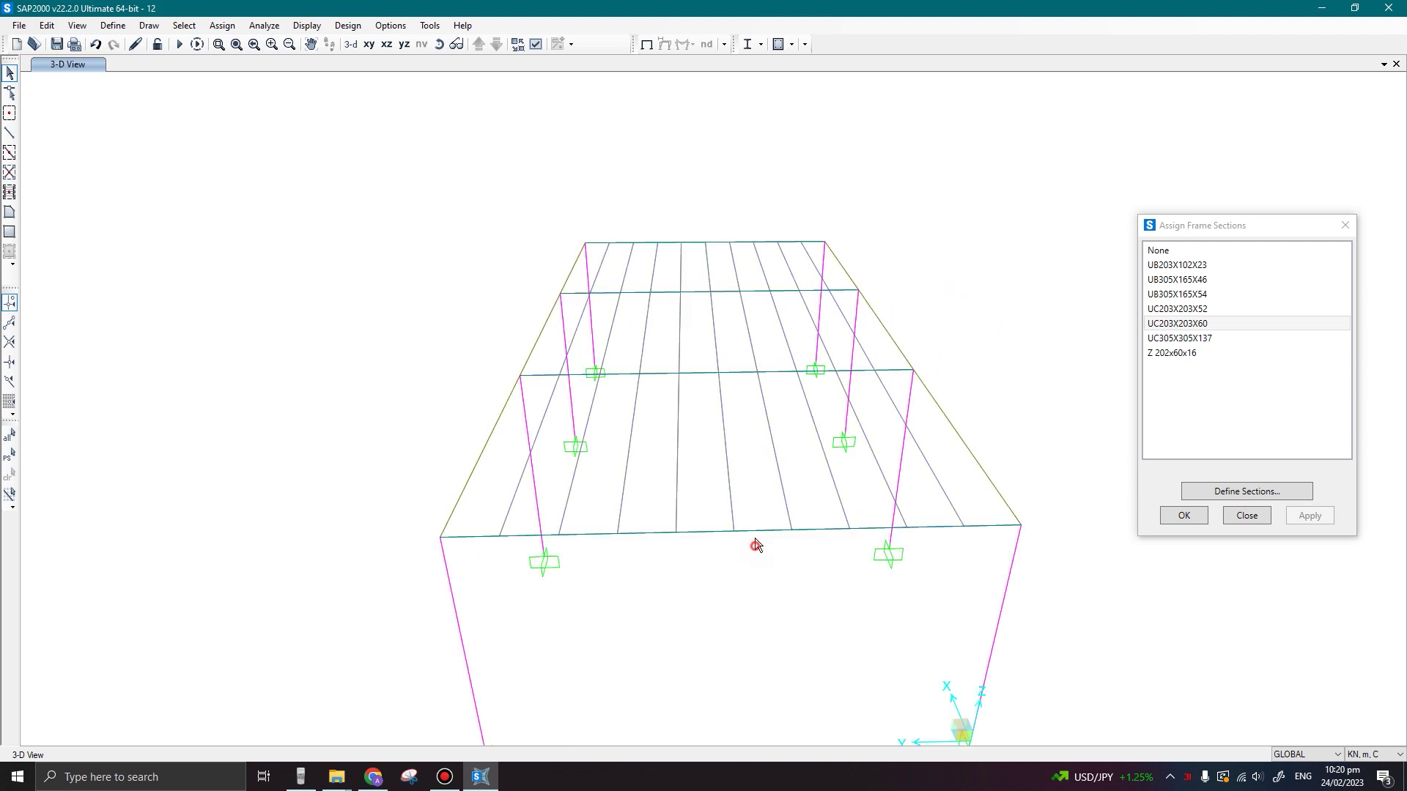
{"action": "left_click", "coordinate": [755, 531]}
{"action": "left_click", "coordinate": [741, 372]}
{"action": "left_click", "coordinate": [722, 291]}
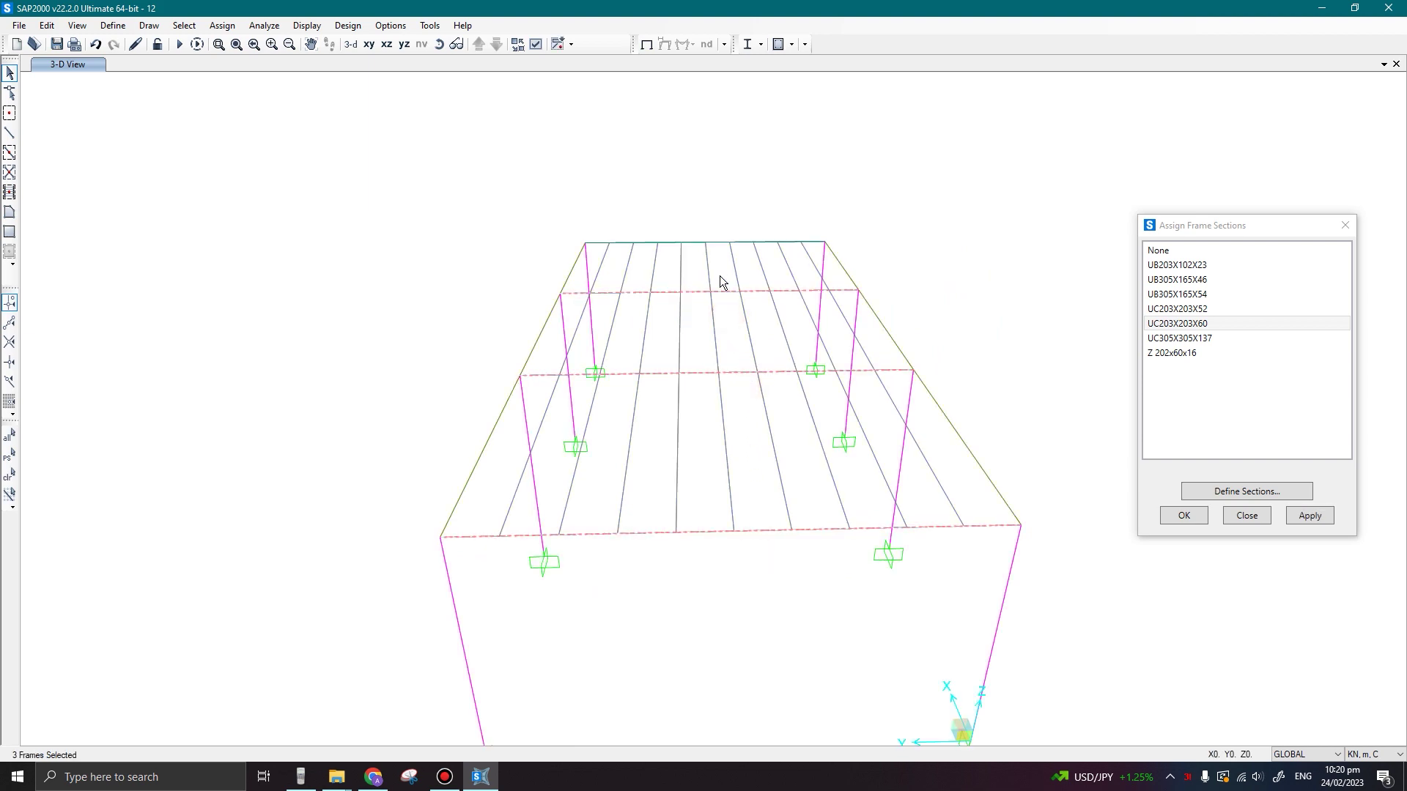
{"action": "left_click", "coordinate": [715, 242]}
{"action": "left_click", "coordinate": [346, 27]}
{"action": "left_click", "coordinate": [363, 42]}
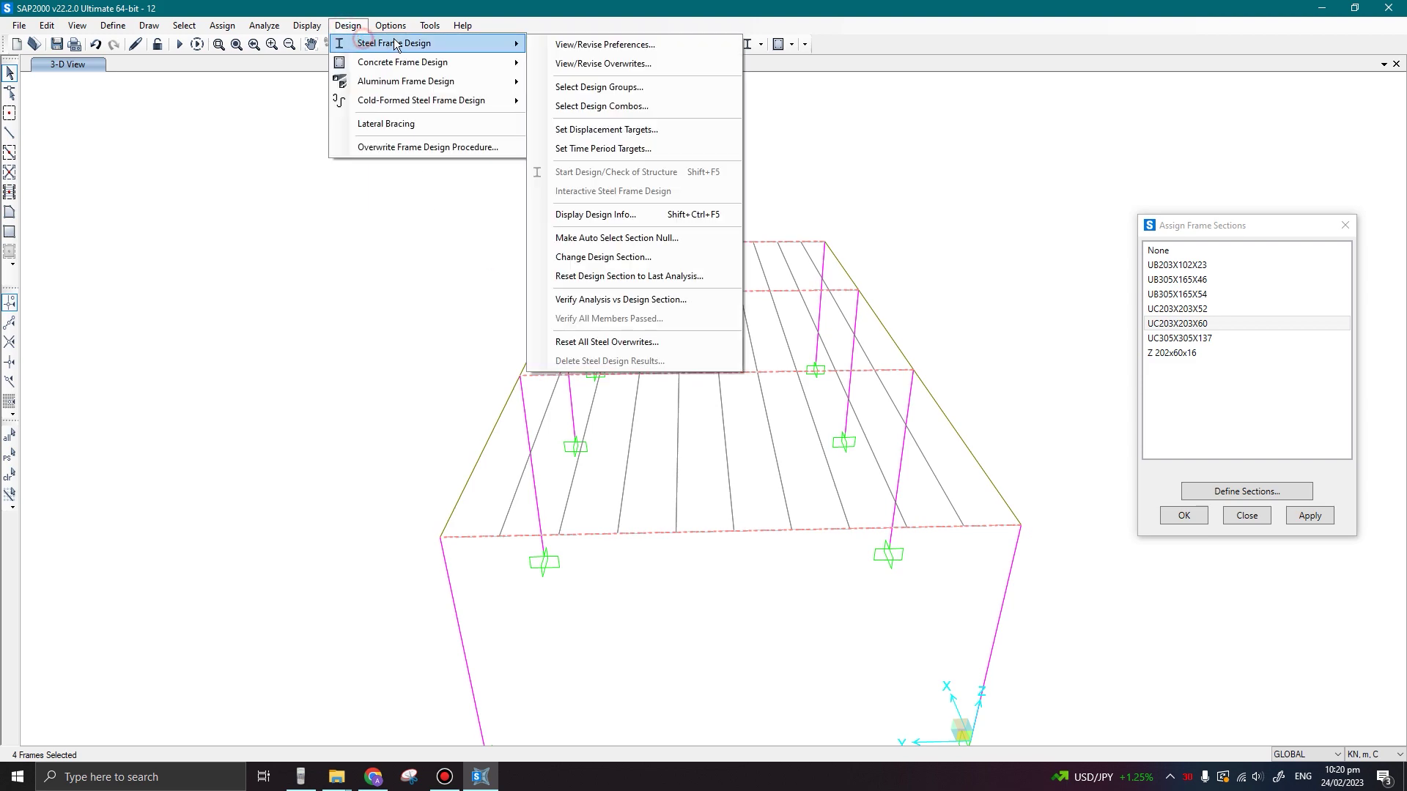
{"action": "left_click", "coordinate": [608, 64]}
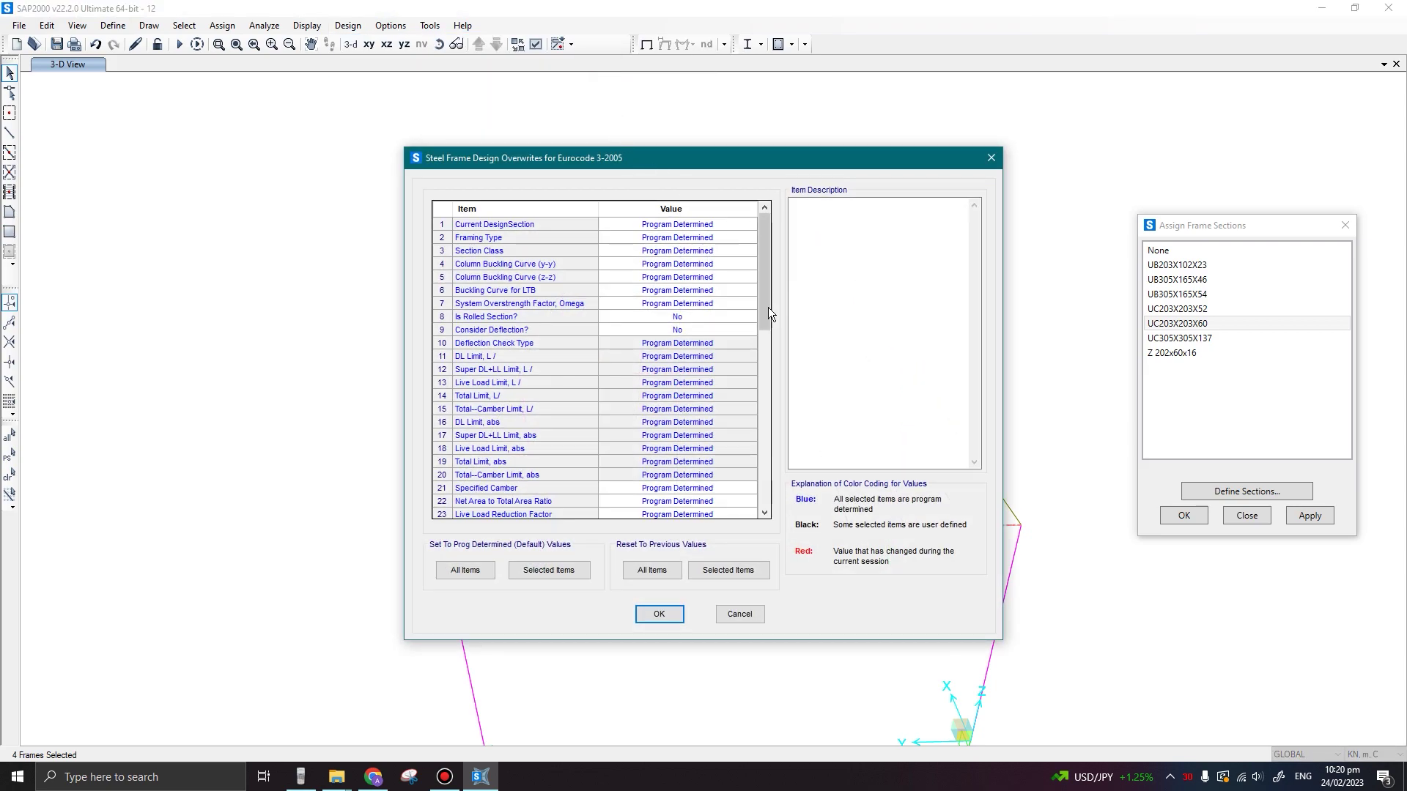
Set the unbraced length ratios for the minor axis and LTB to 0.33 and confirm the overwrites
{"action": "left_click_drag", "start_coordinate": [767, 314], "coordinate": [762, 401]}
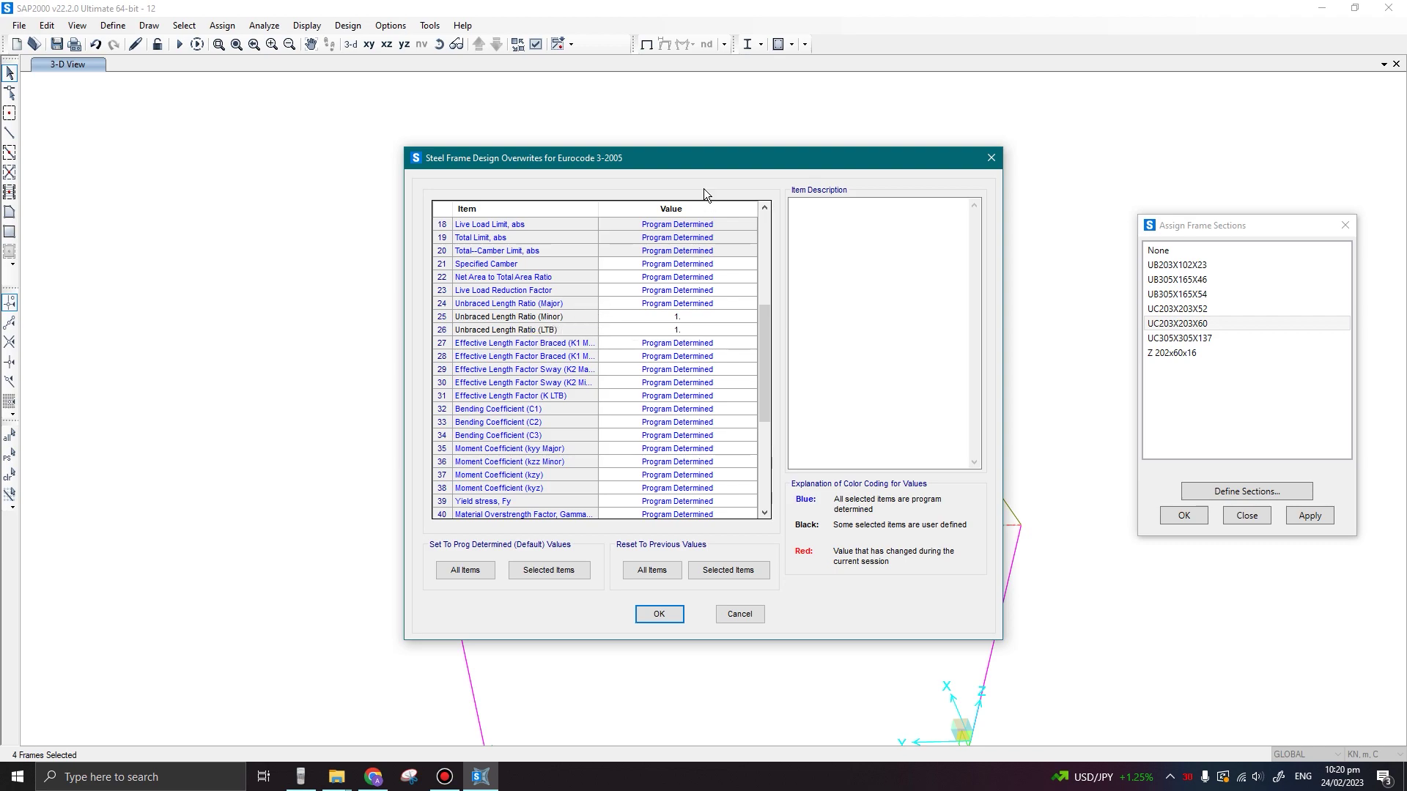
{"action": "left_click_drag", "start_coordinate": [721, 158], "coordinate": [977, 144]}
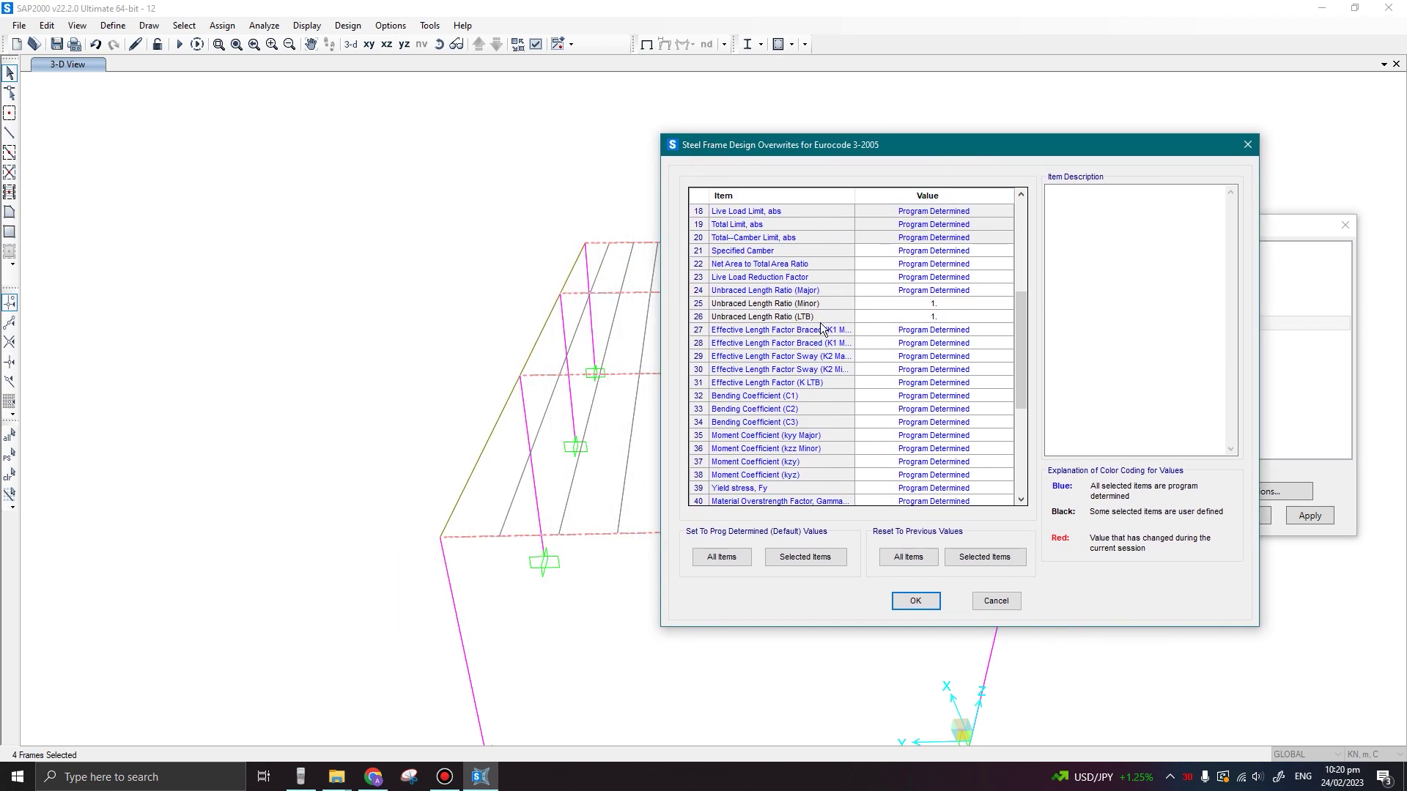
{"action": "left_click", "coordinate": [959, 304]}
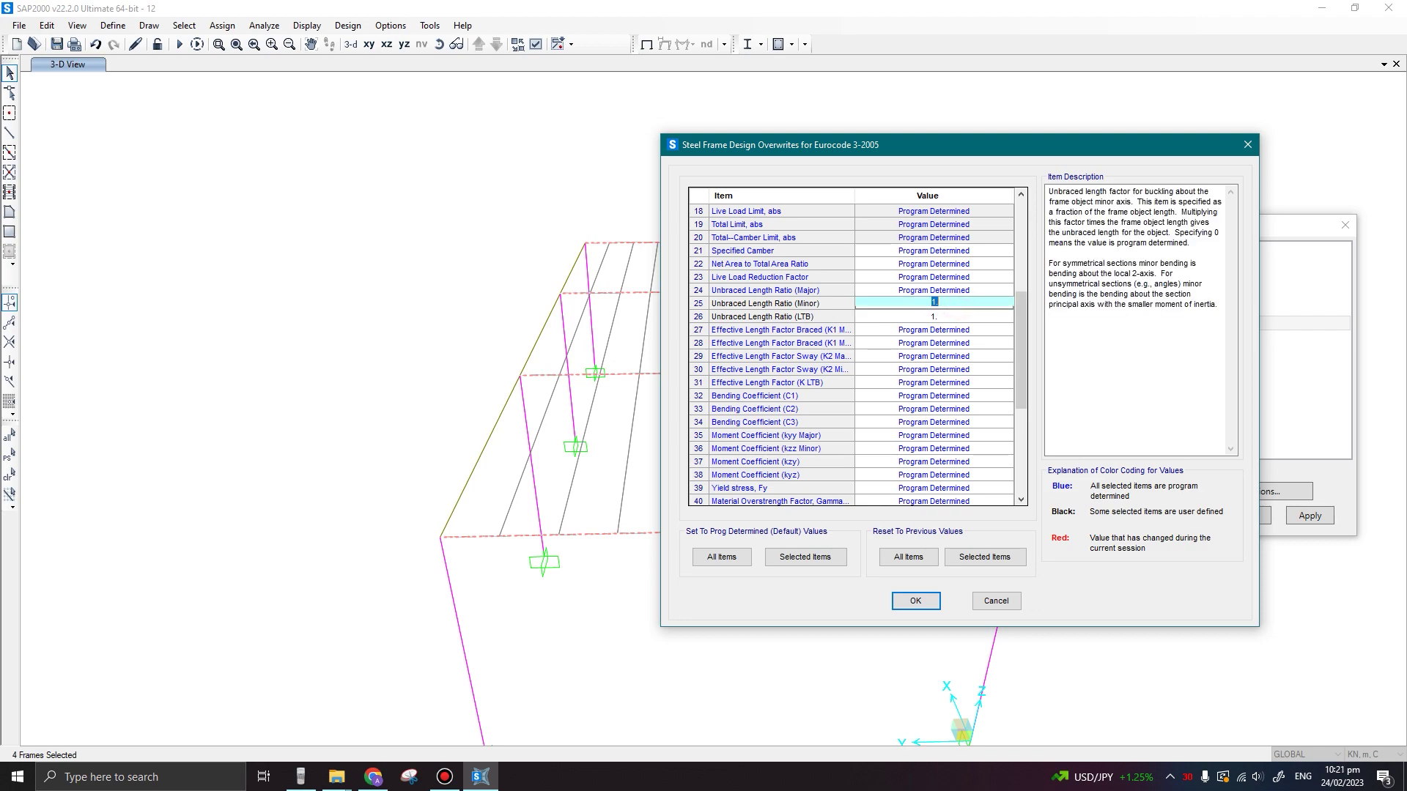
{"action": "left_click", "coordinate": [961, 321]}
{"action": "type", "text": "0"}
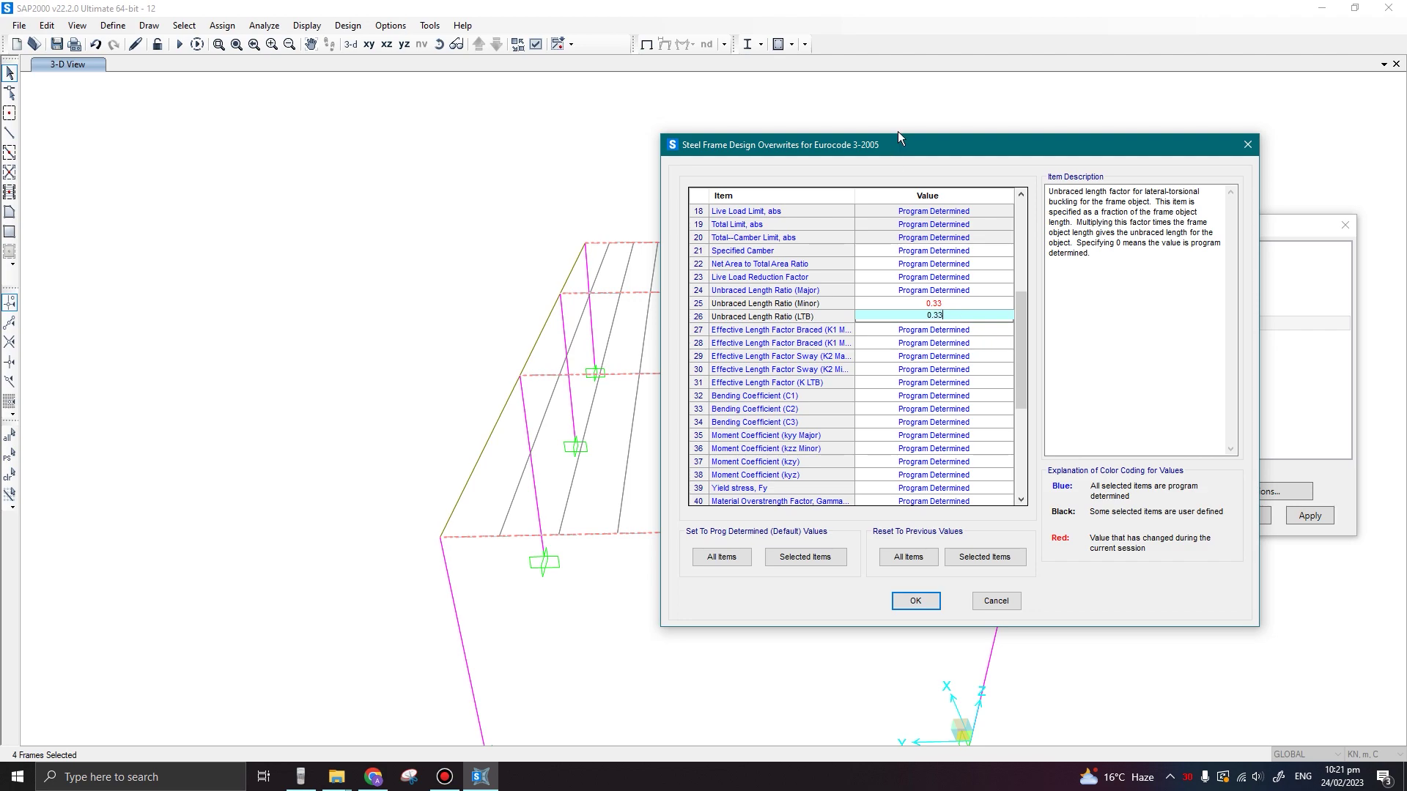
{"action": "left_click_drag", "start_coordinate": [901, 145], "coordinate": [906, 115]}
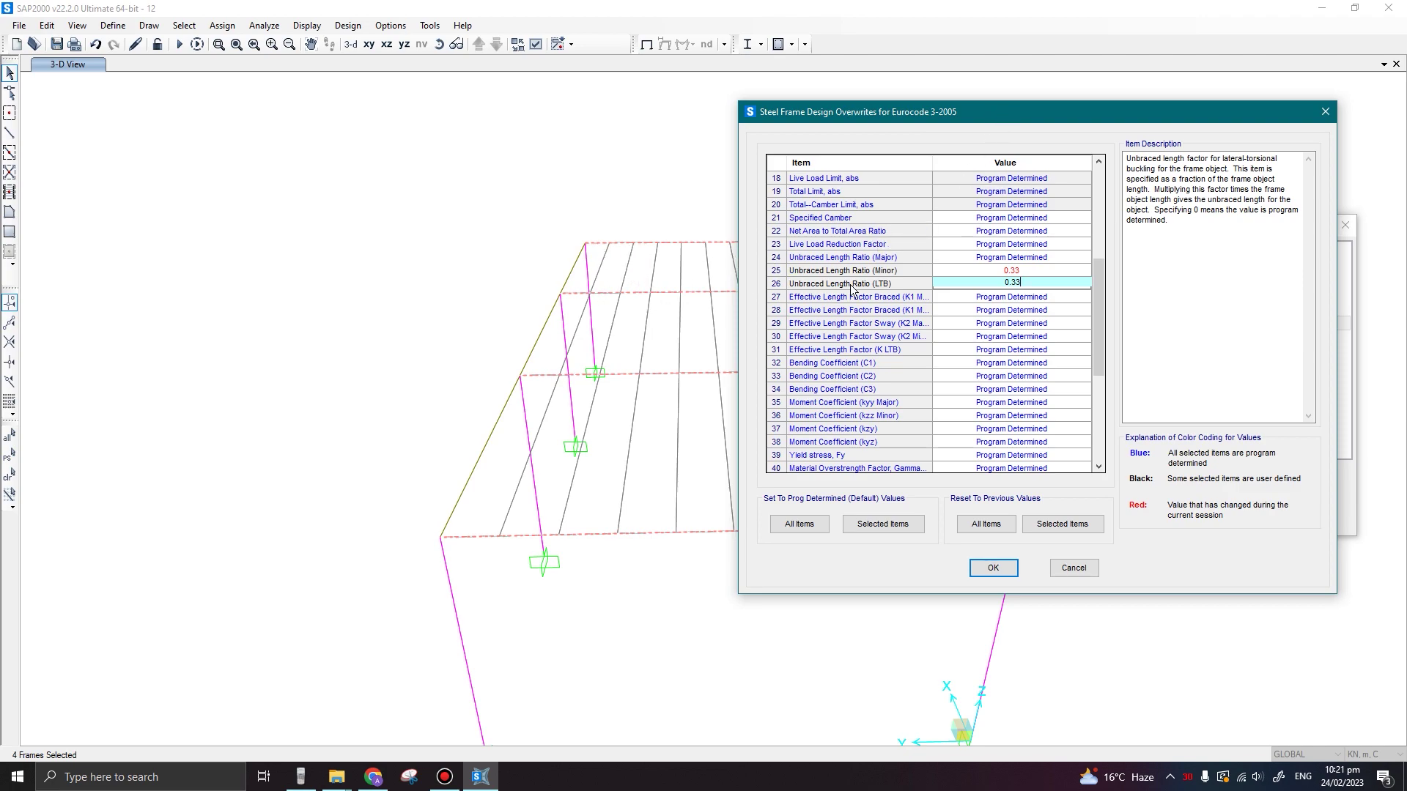
{"action": "left_click_drag", "start_coordinate": [992, 120], "coordinate": [996, 106]}
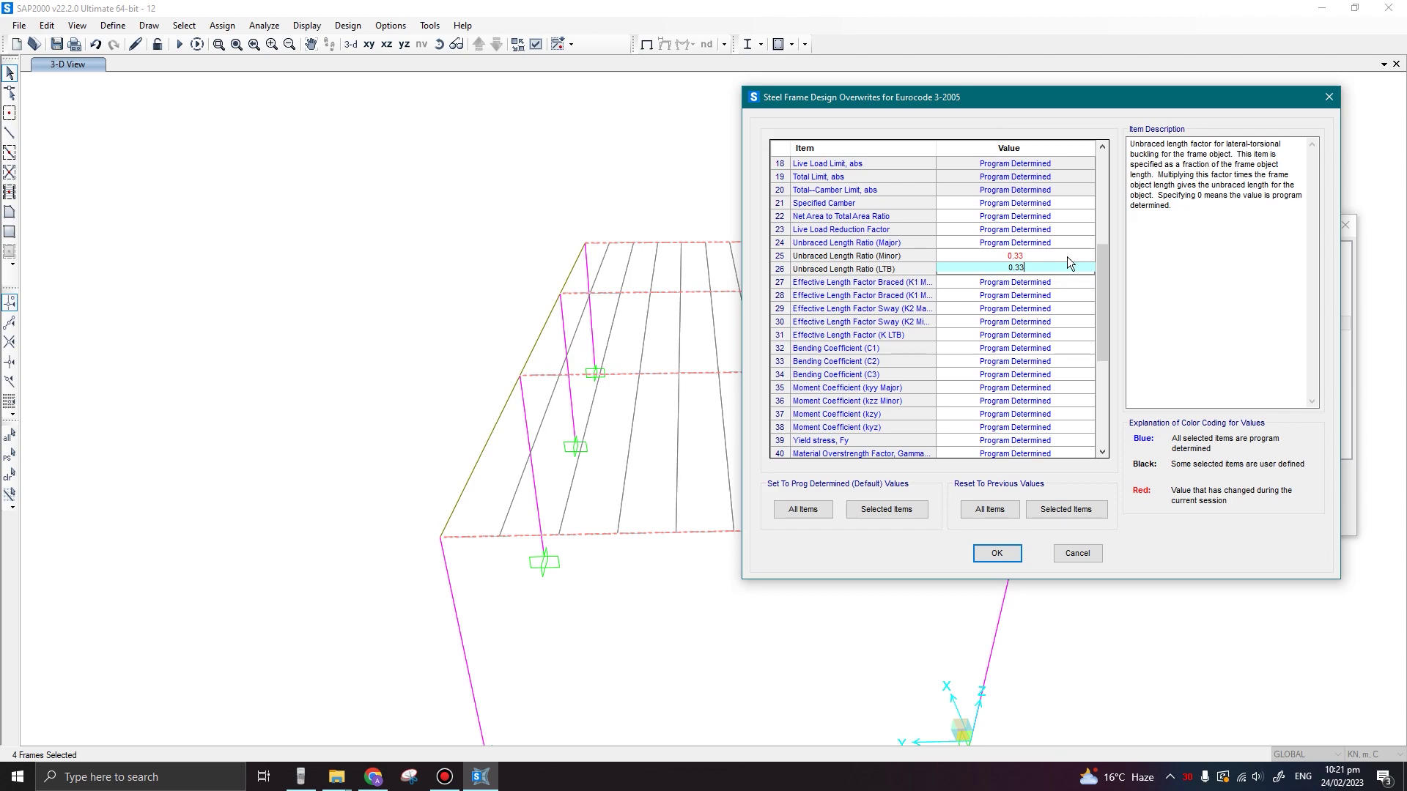
{"action": "key", "text": "Up"}
{"action": "key", "text": "Down"}
{"action": "key", "text": "Up"}
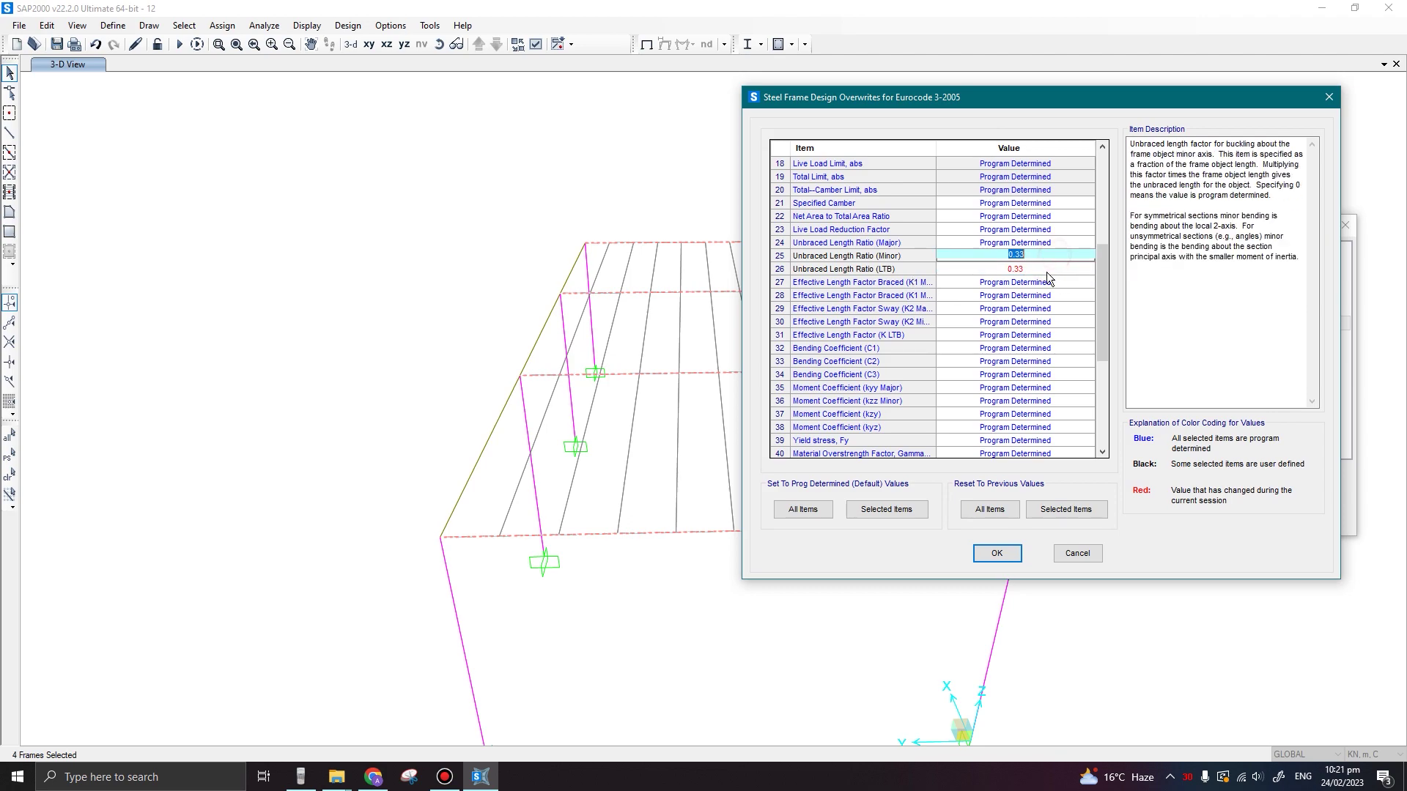
{"action": "left_click", "coordinate": [1048, 271]}
{"action": "left_click", "coordinate": [1064, 256]}
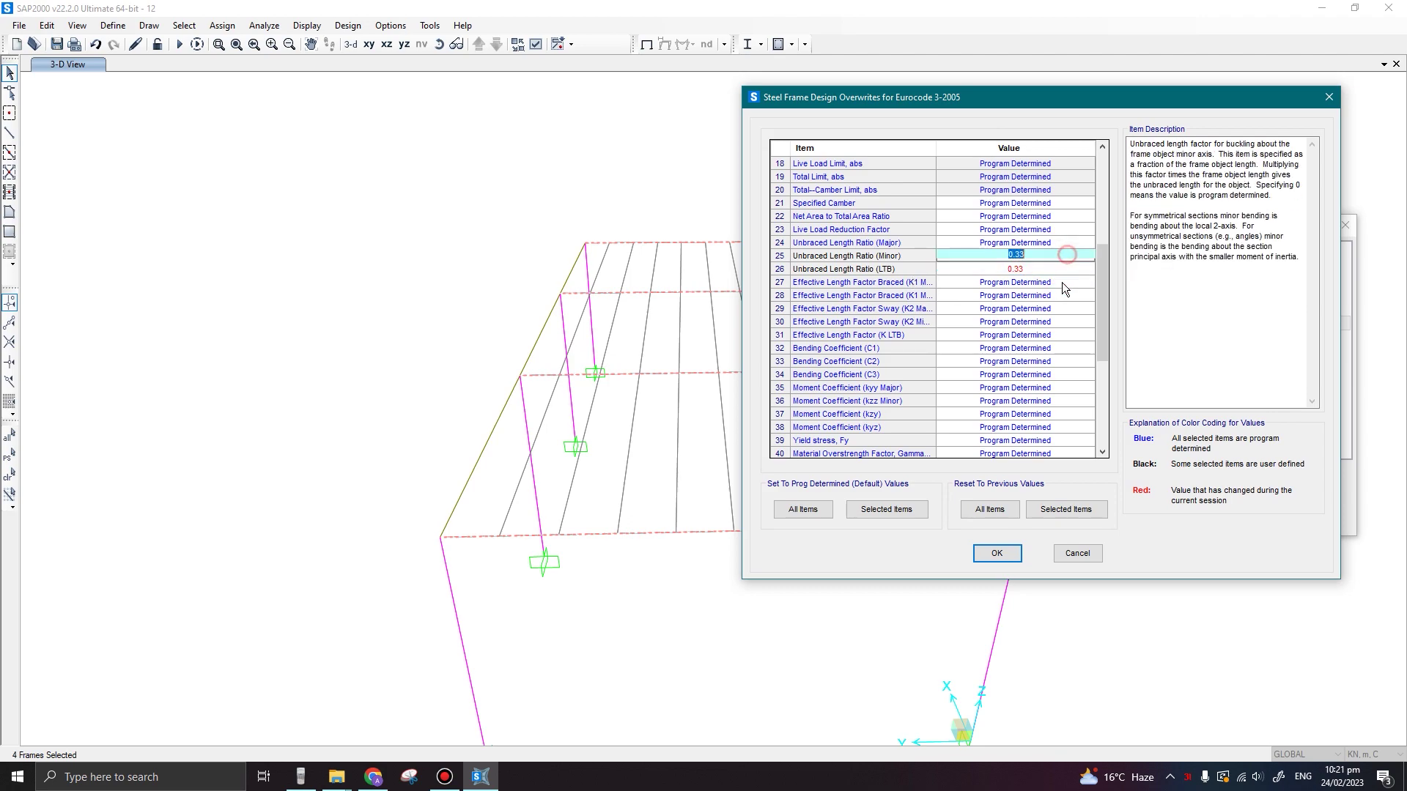
{"action": "left_click", "coordinate": [1011, 557]}
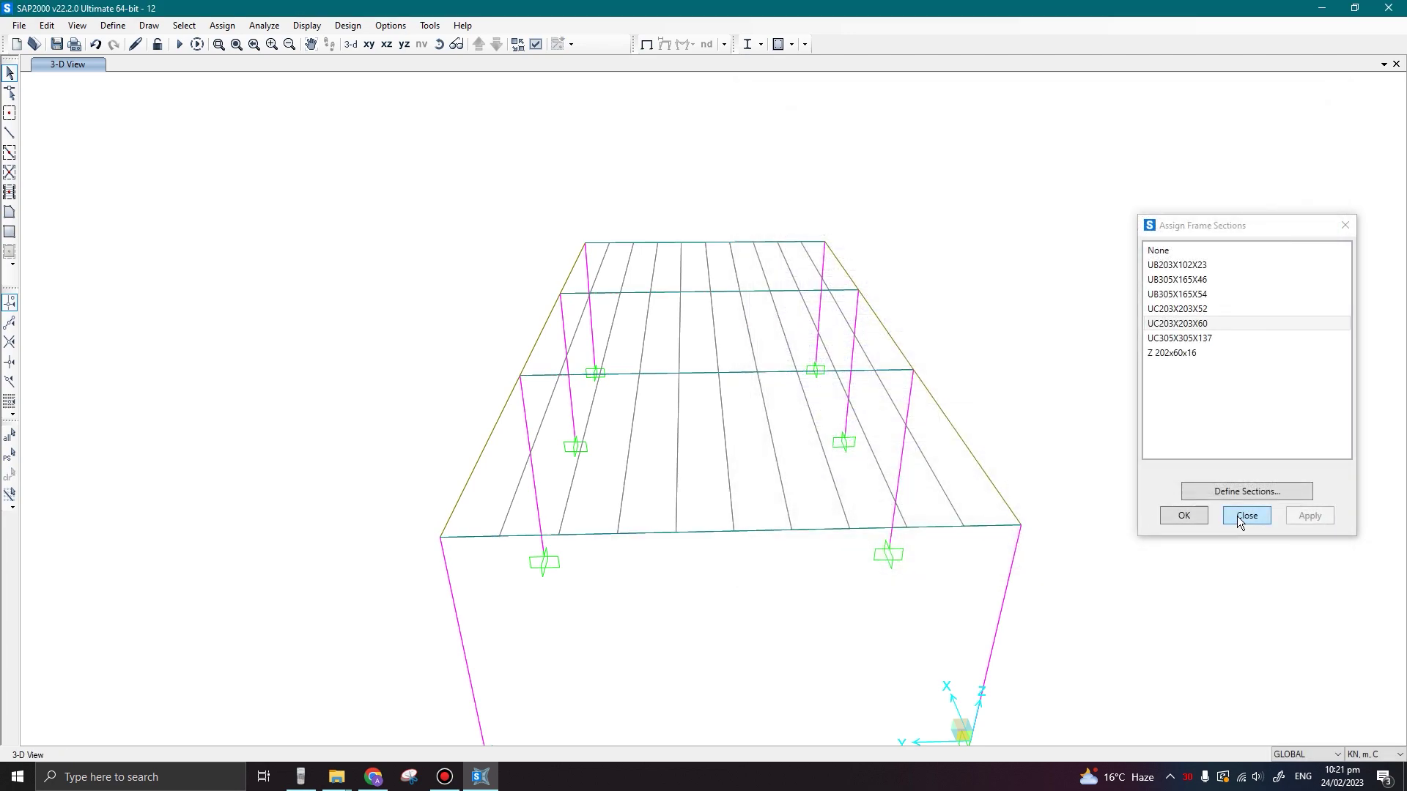
Close the section assignment, run the analysis for all load cases except MODAL, and start the steel design check of the structure
{"action": "left_click", "coordinate": [1240, 516]}
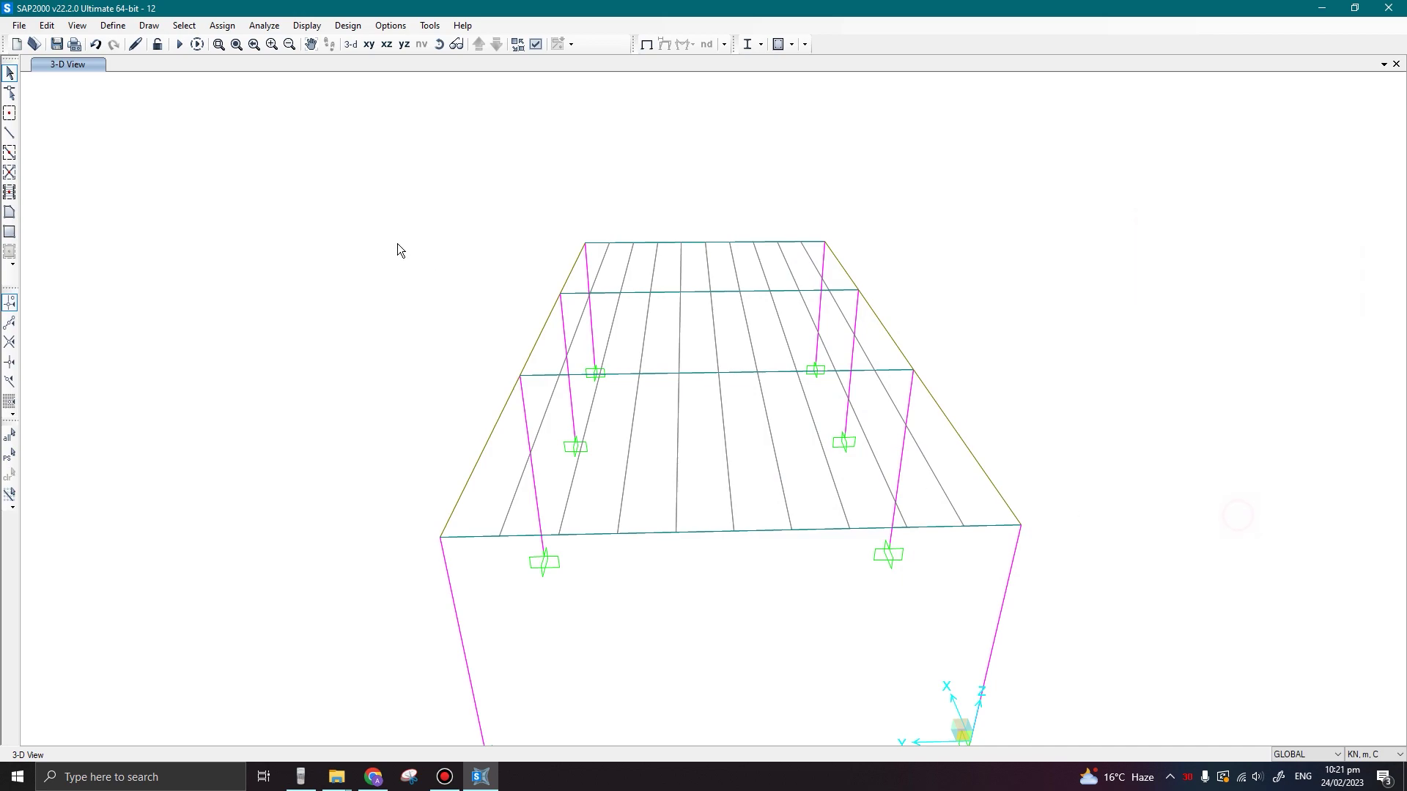
{"action": "left_click", "coordinate": [180, 45]}
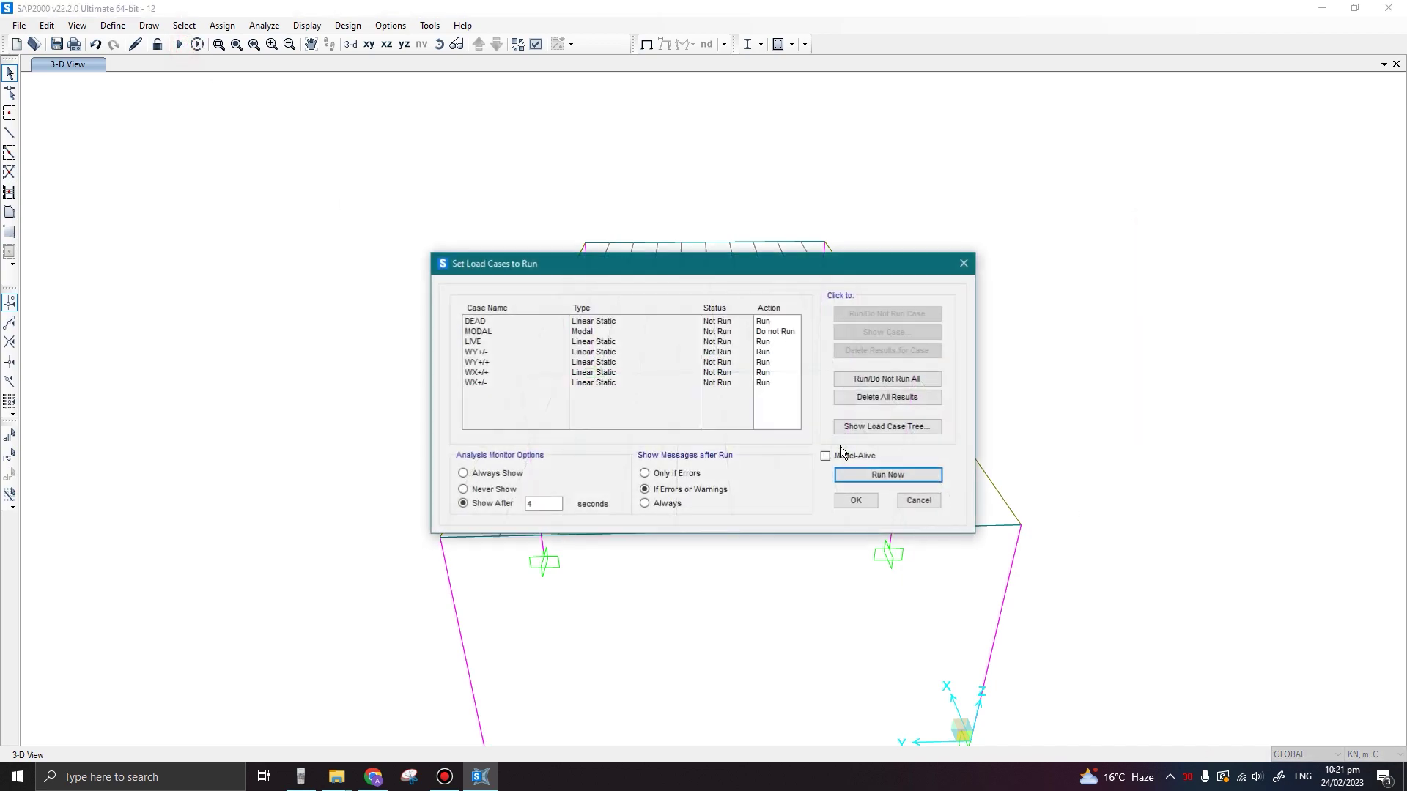
{"action": "left_click", "coordinate": [925, 480]}
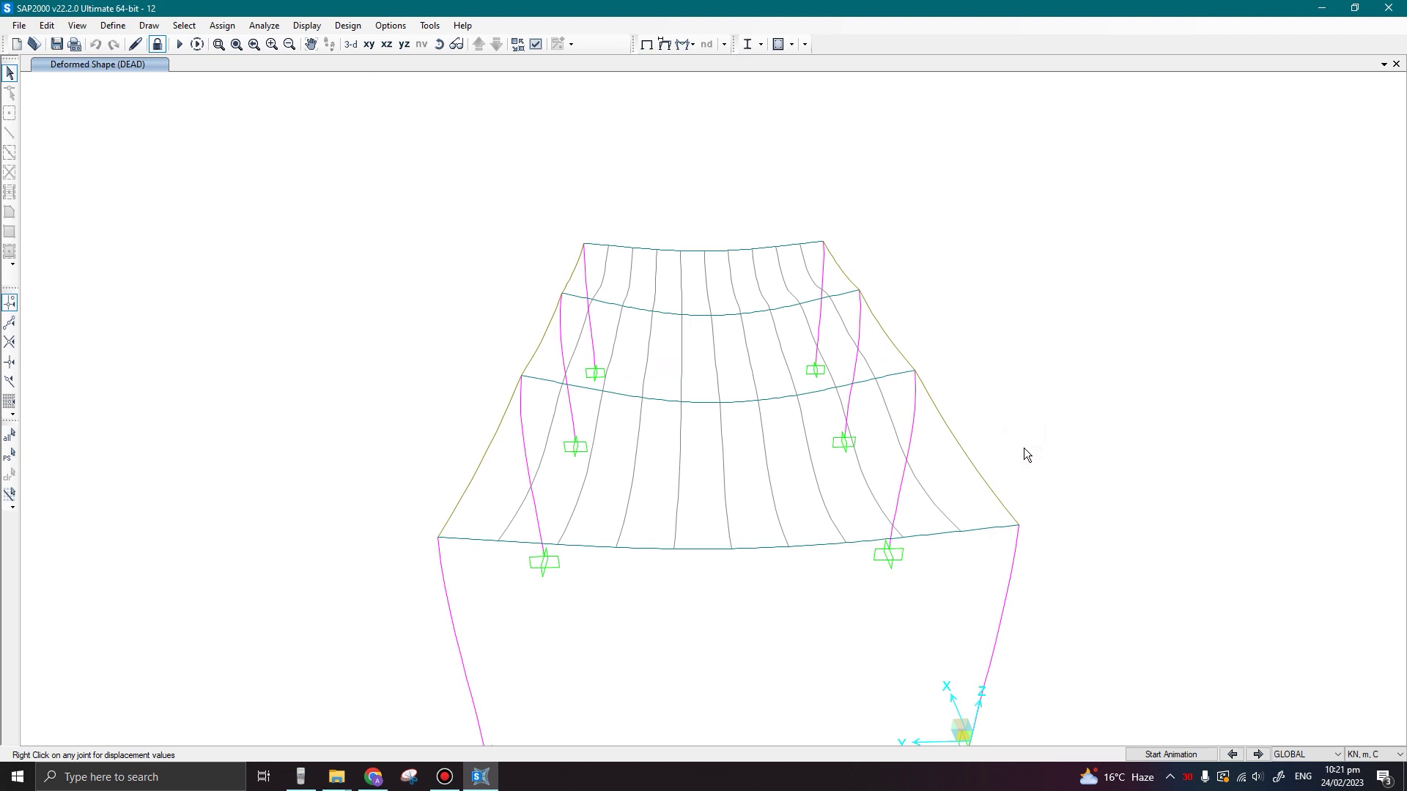
{"action": "key", "text": "shift+F5"}
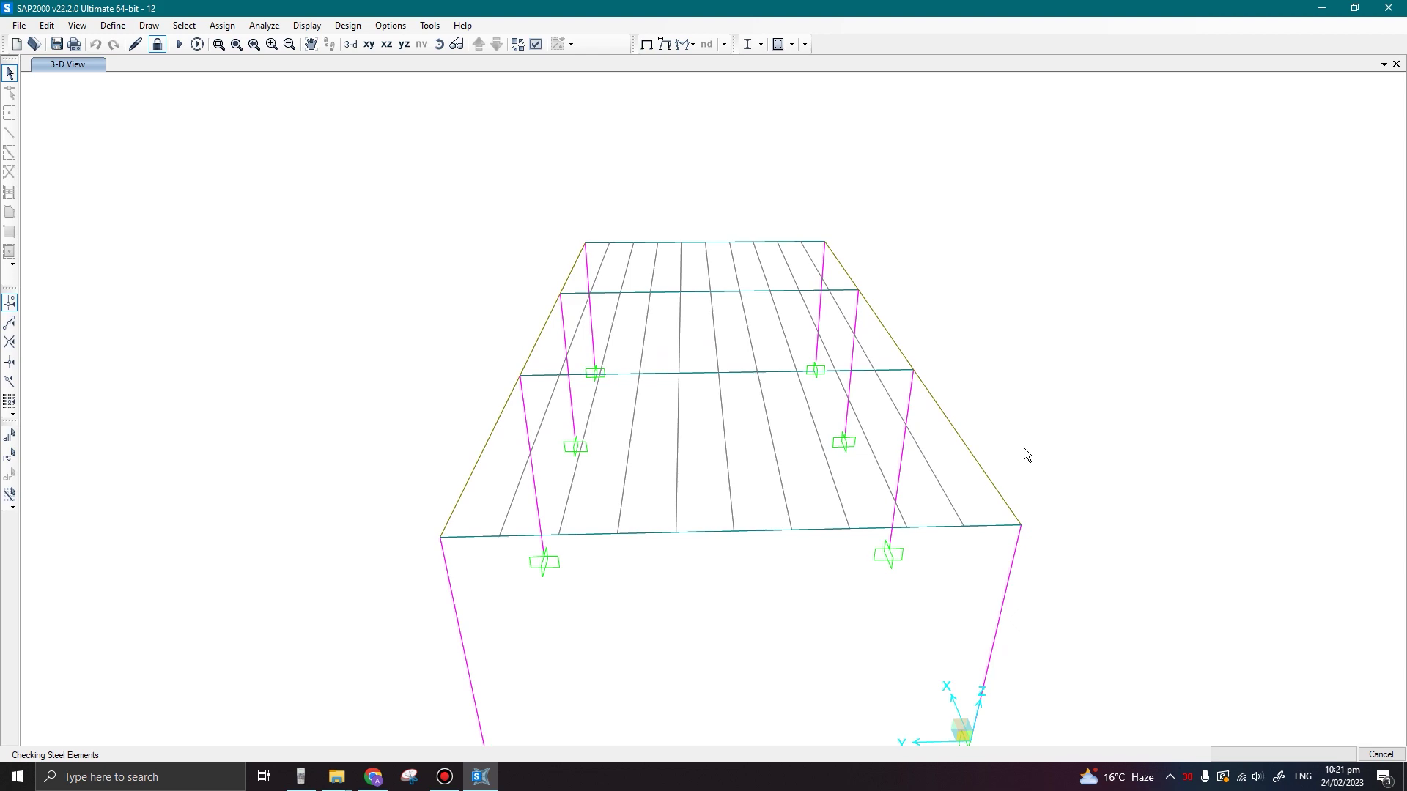
{"action": "mouse_move", "coordinate": [1000, 505]}
{"action": "middle_mouse_down", "text": "shift"}
{"action": "mouse_move", "coordinate": [970, 504]}
{"action": "mouse_move", "coordinate": [992, 510]}
{"action": "middle_mouse_up", "text": "shift"}
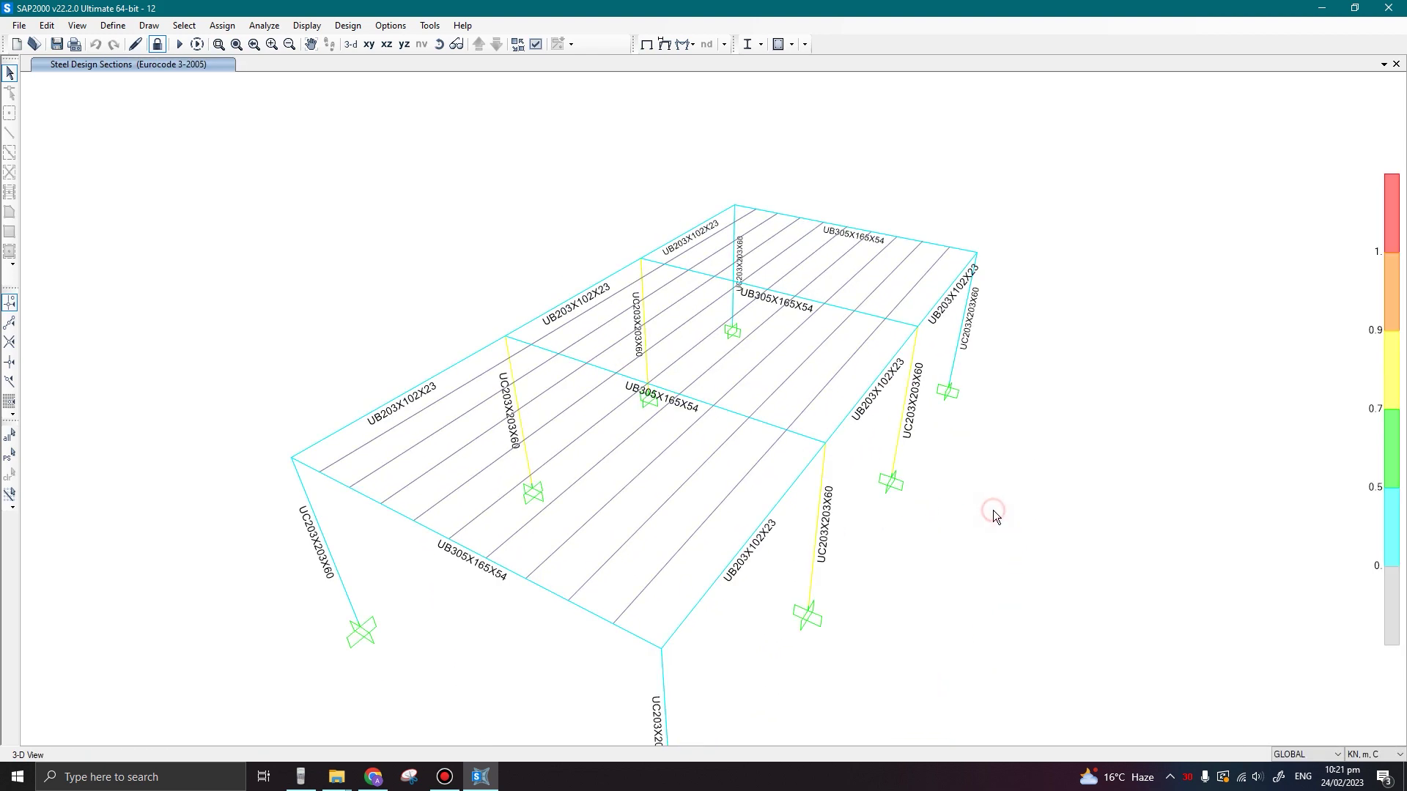
Display the steel design output as P-M ratio colors and values for the rechecked frame
{"action": "key", "text": "shift+F6"}
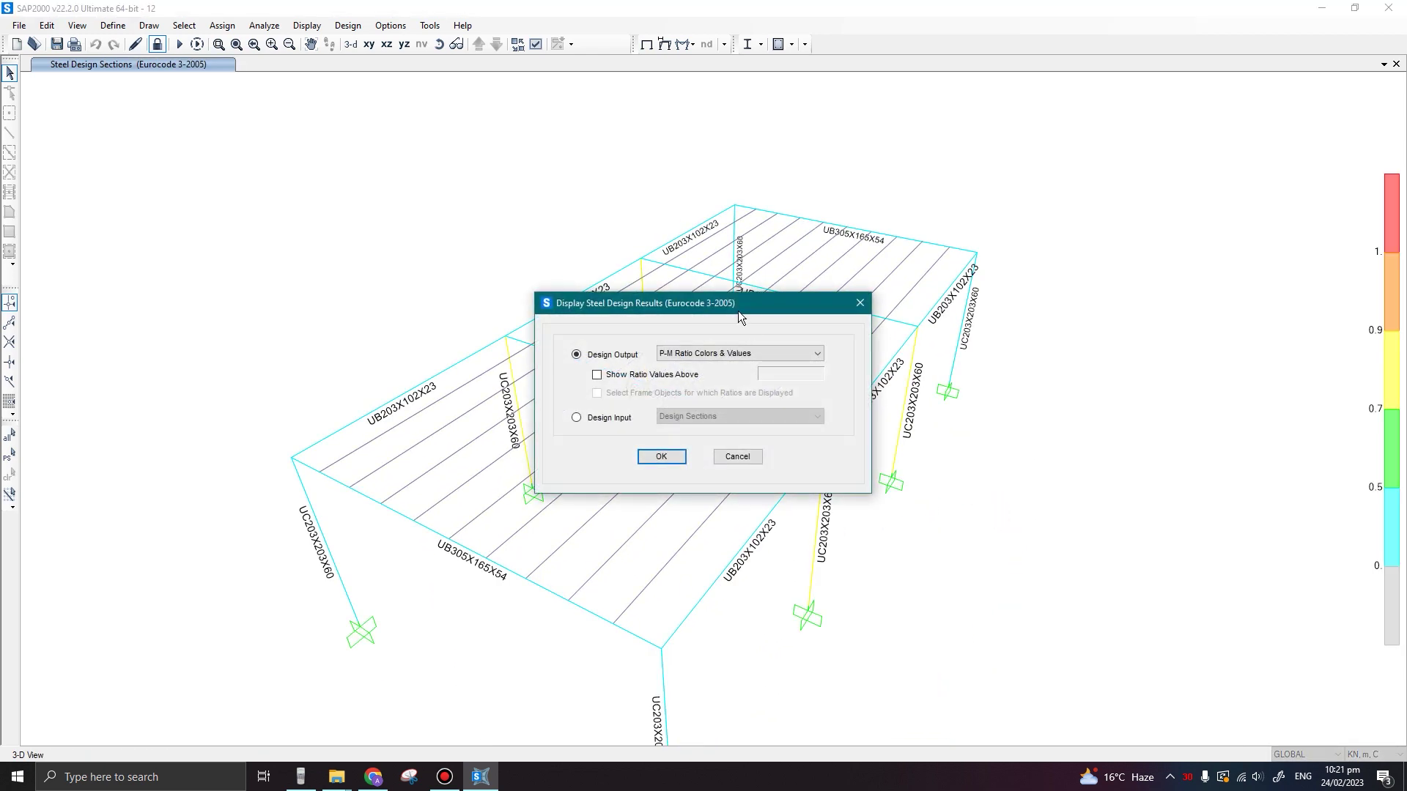
{"action": "left_click_drag", "start_coordinate": [737, 311], "coordinate": [1086, 318]}
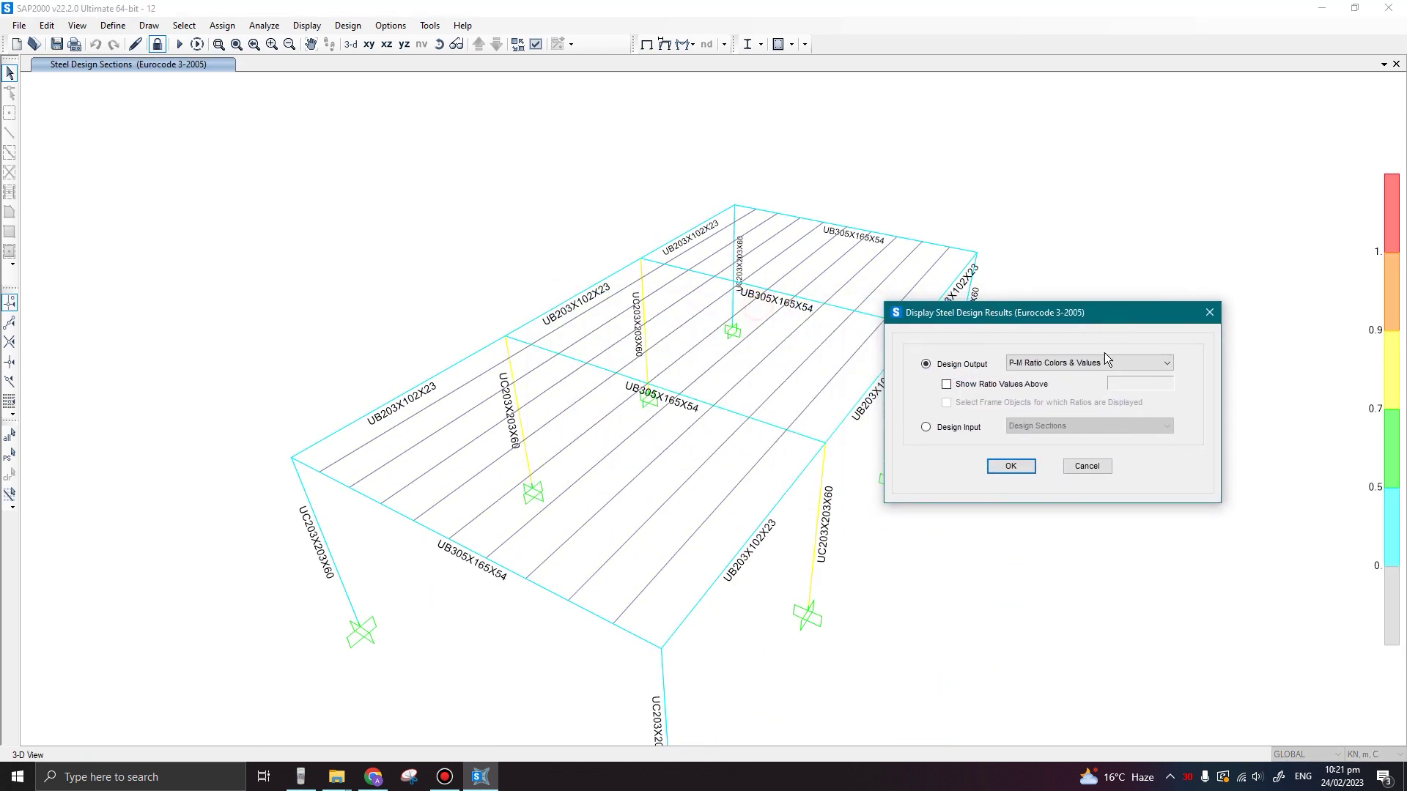
{"action": "left_click", "coordinate": [1011, 466]}
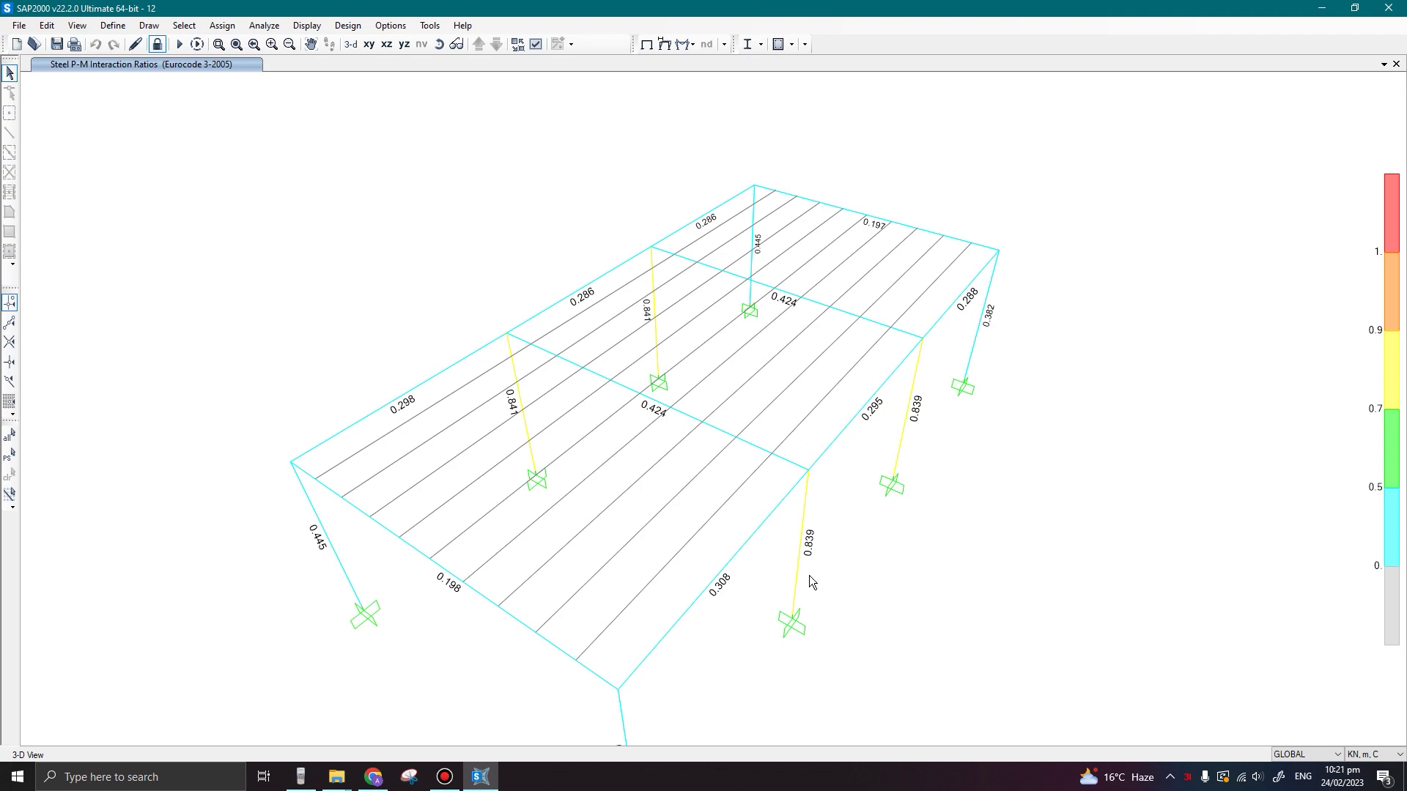
Select intermediate columns and transverse roof beams in turn to examine their new P-M ratios, clearing the selection each time
{"action": "left_click_drag", "start_coordinate": [778, 561], "coordinate": [778, 561]}
{"action": "left_click", "coordinate": [903, 432]}
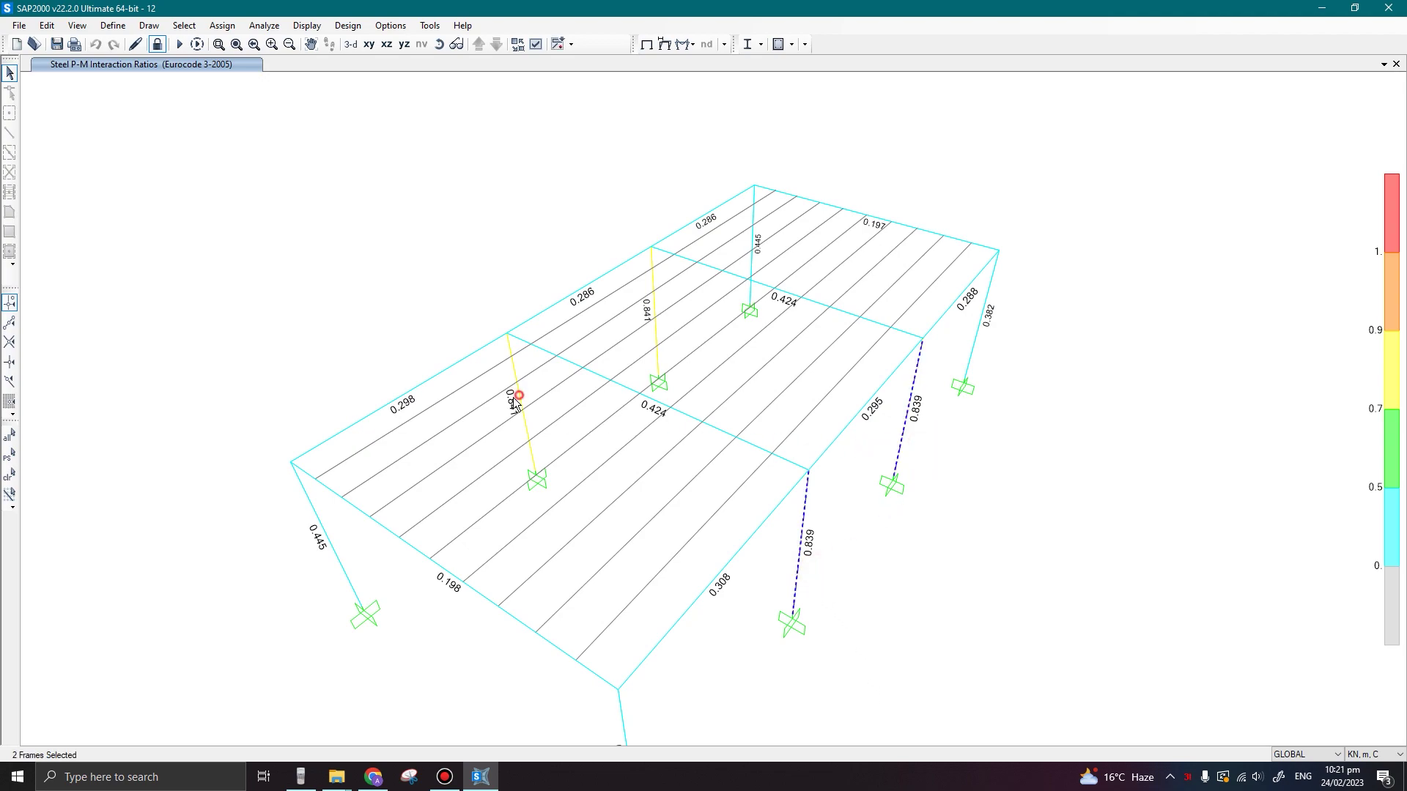
{"action": "key", "text": "ctrl+shift+c"}
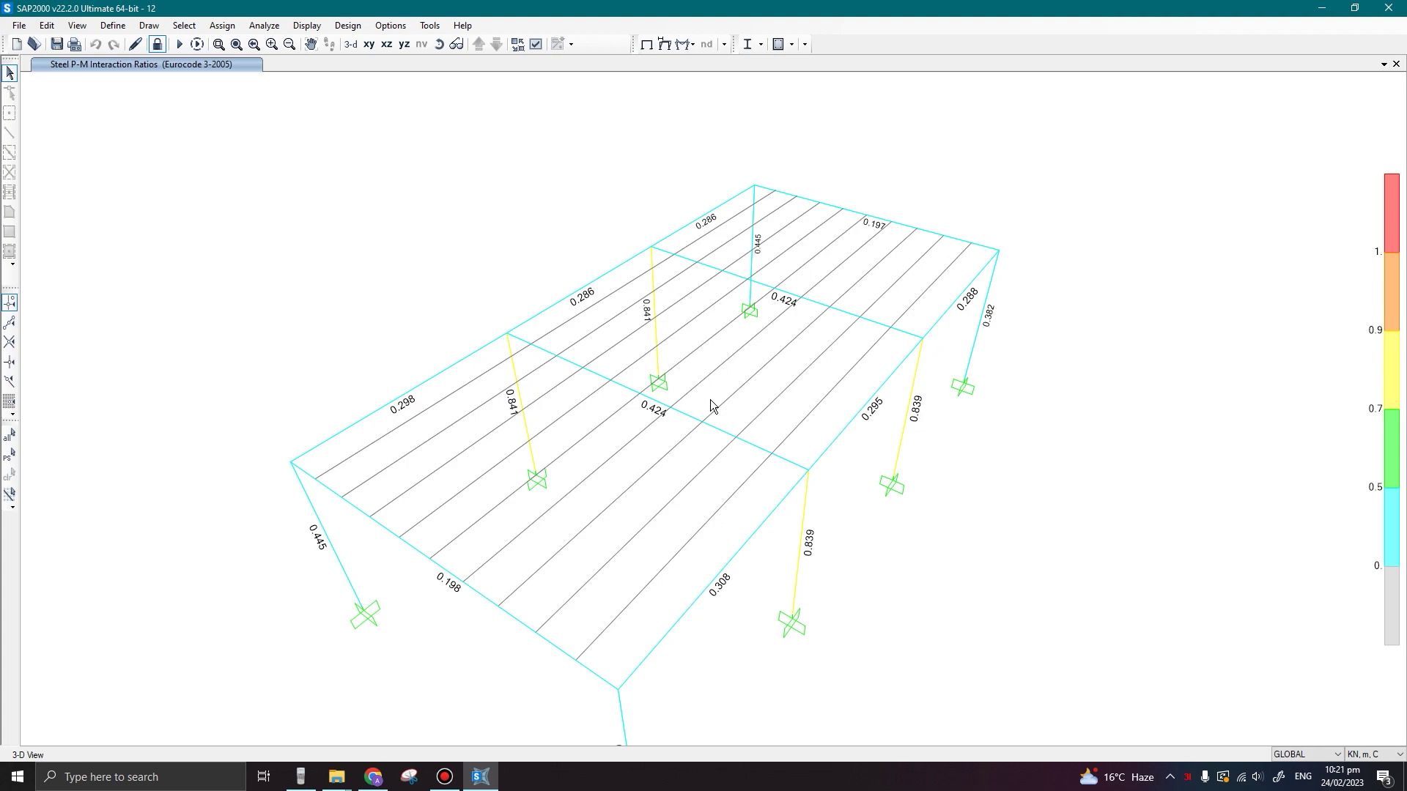
{"action": "left_click", "coordinate": [675, 426]}
{"action": "left_click", "coordinate": [778, 306]}
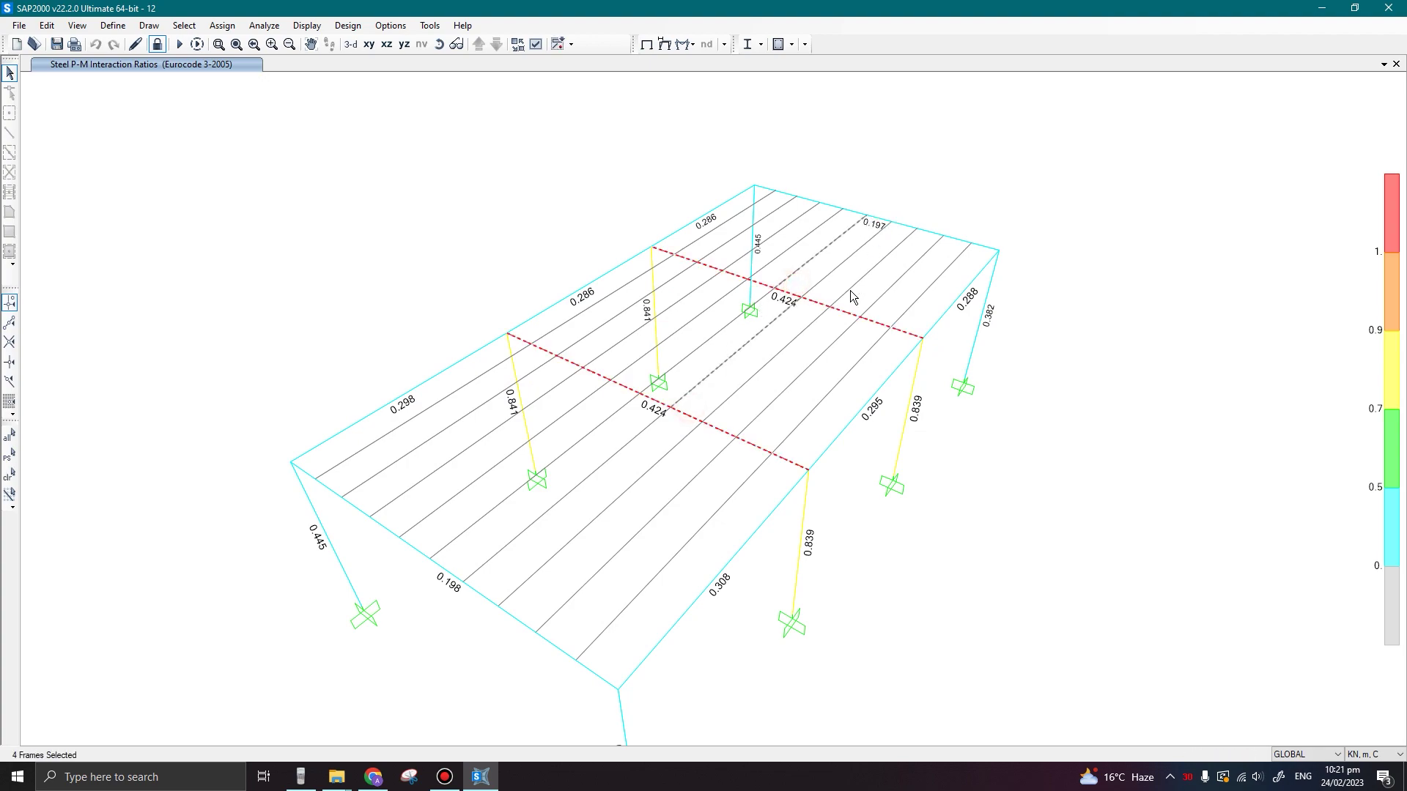
{"action": "key", "text": "ctrl+shift+c"}
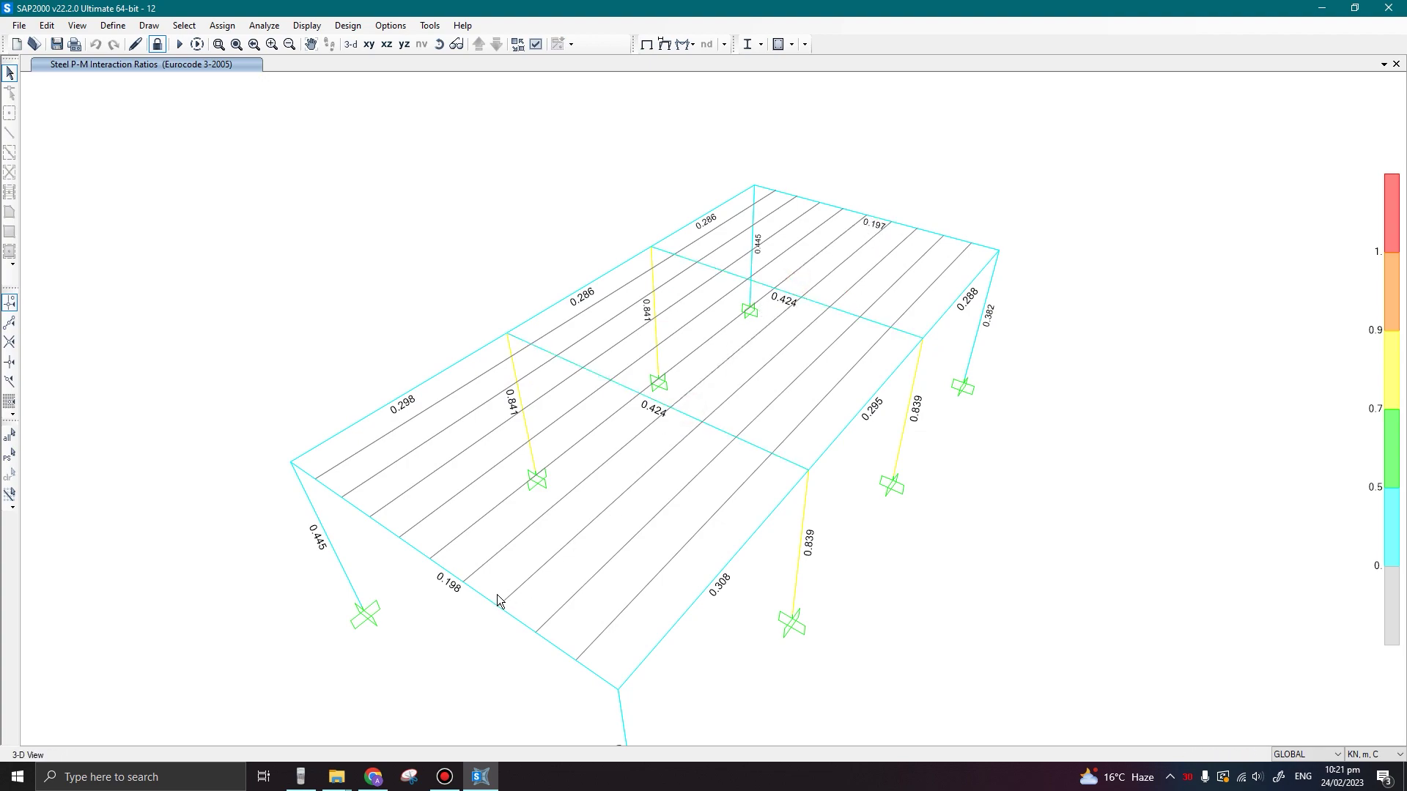
{"action": "left_click", "coordinate": [505, 602]}
{"action": "key", "text": "ctrl+shift+c"}
{"action": "middle_click_drag", "start_coordinate": [1008, 580], "coordinate": [624, 587], "text": "shift"}
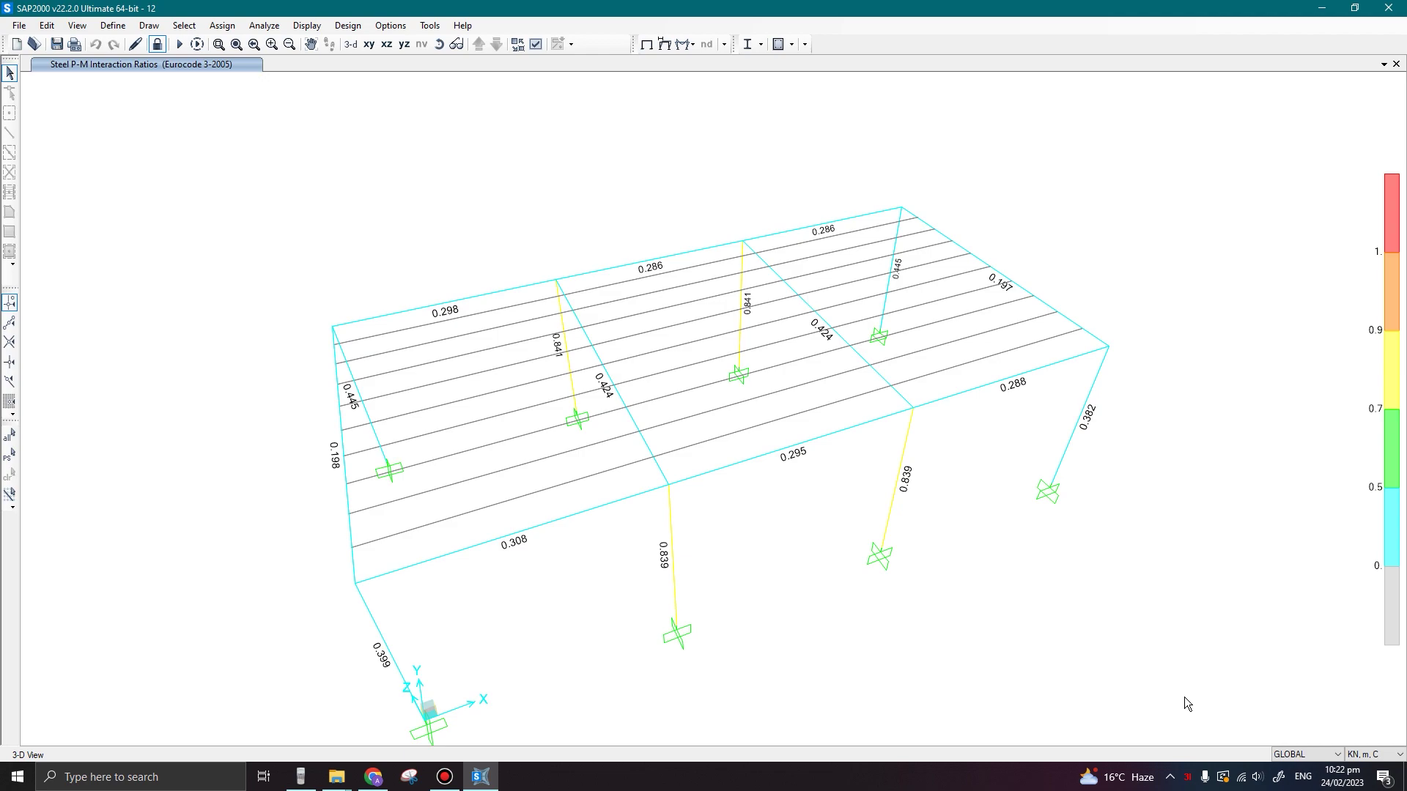
{"action": "middle_click_drag", "start_coordinate": [1145, 687], "coordinate": [1121, 594]}
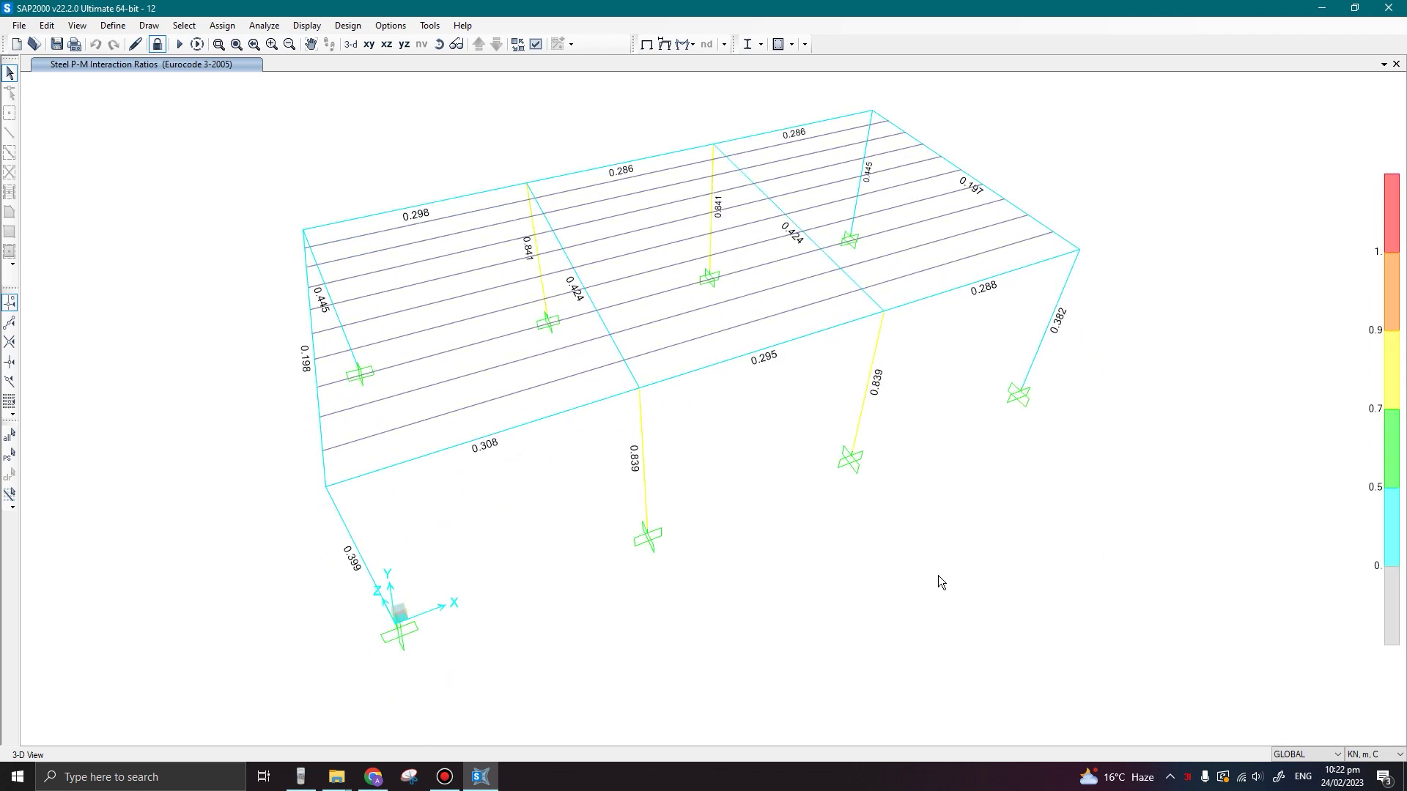
{"action": "left_click", "coordinate": [458, 159]}
{"action": "middle_click_drag", "start_coordinate": [910, 394], "coordinate": [912, 468]}
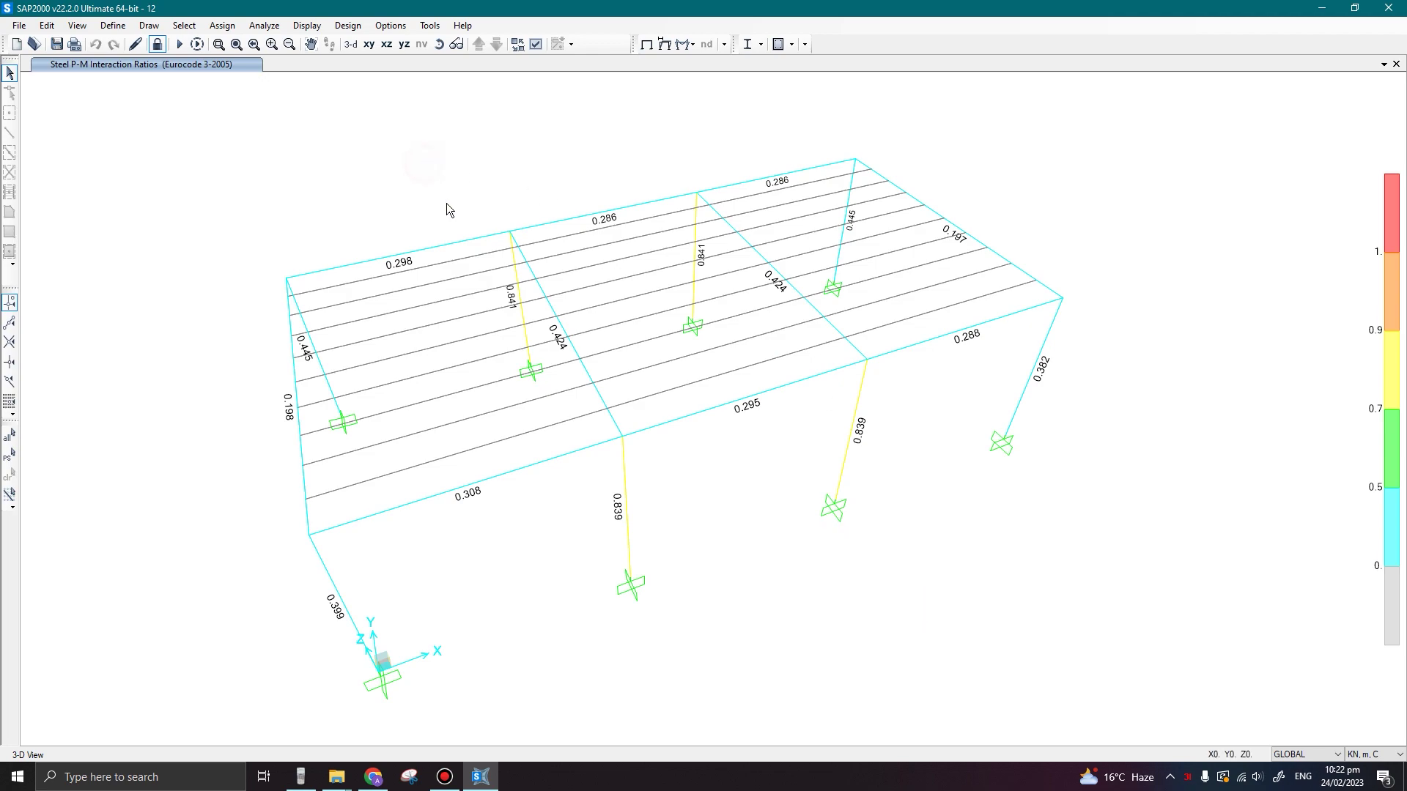
{"action": "right_click", "coordinate": [480, 208]}
{"action": "left_click_drag", "start_coordinate": [479, 204], "coordinate": [652, 598]}
{"action": "key", "text": "ctrl+q"}
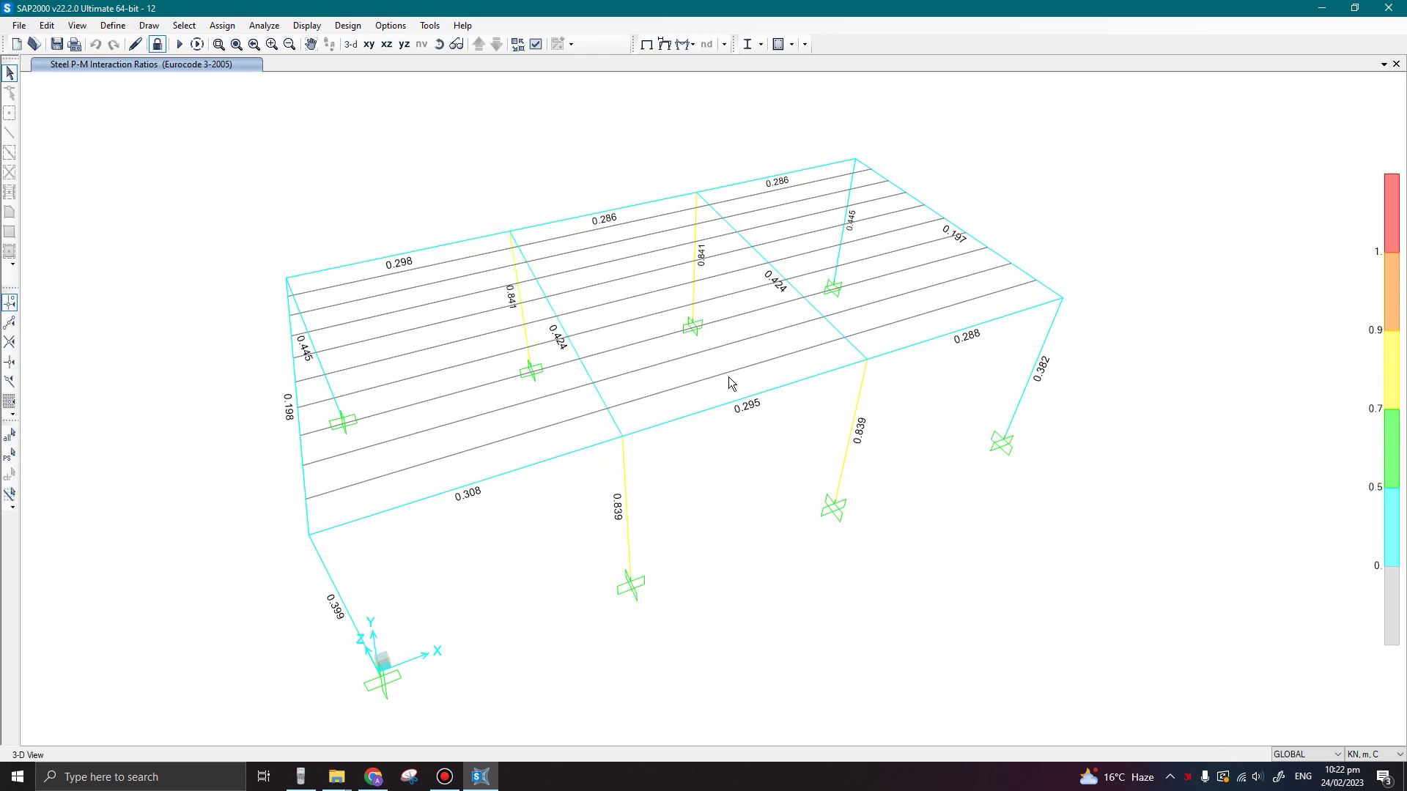